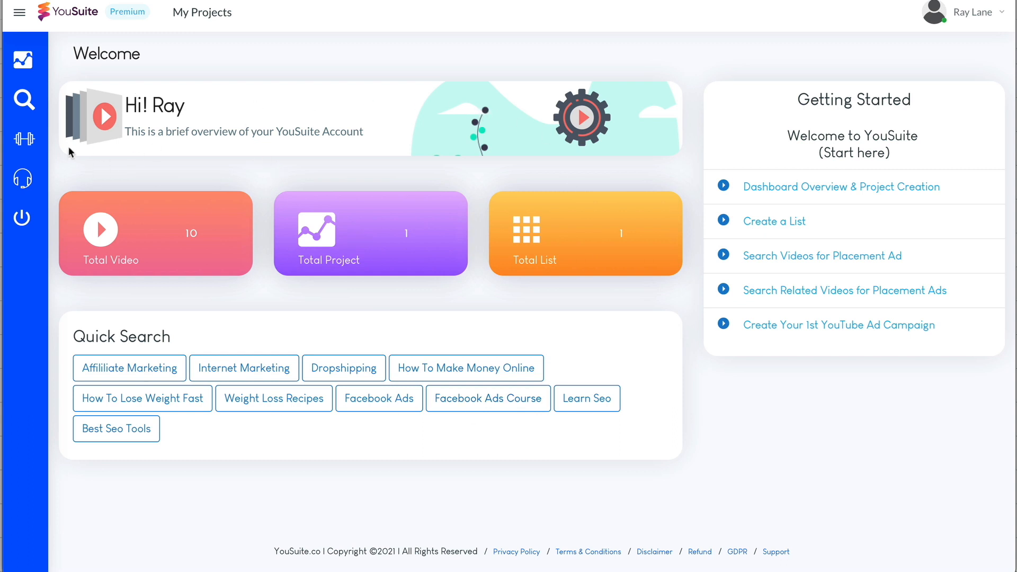
Create a project named Impossible Escape Hesperia in the projects section and try to edit it
mouse_move(26, 61)
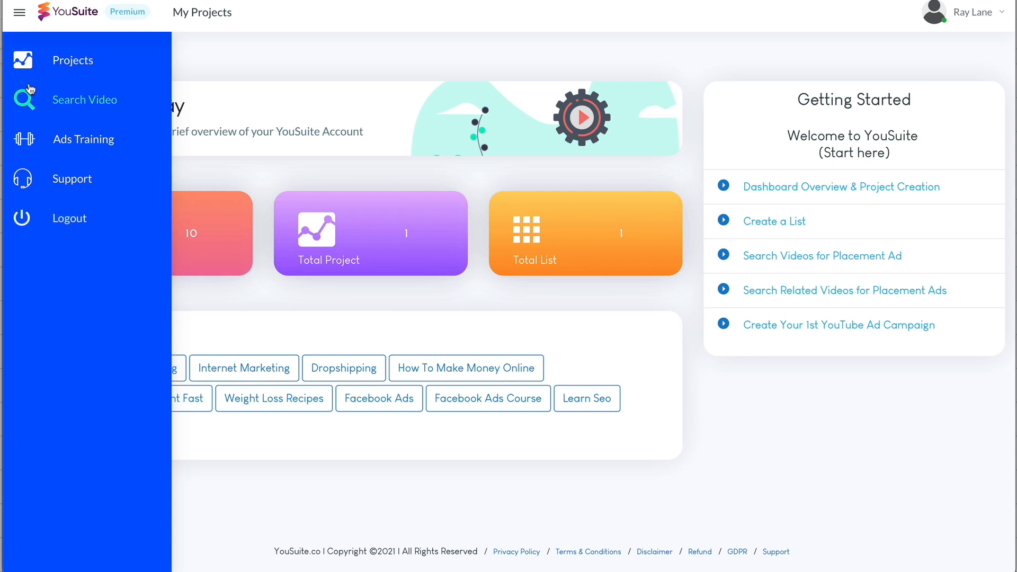
click(67, 62)
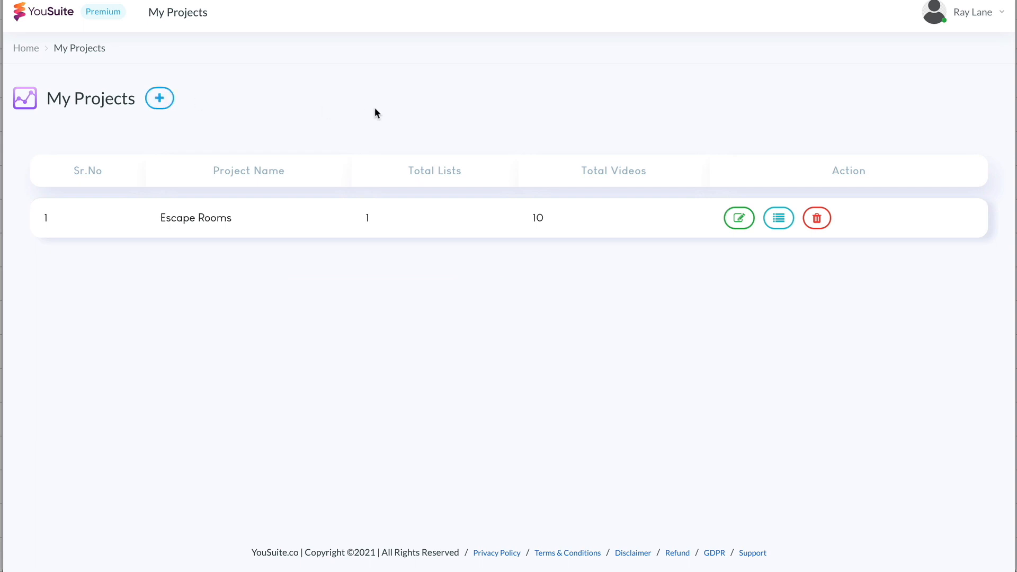
click(445, 182)
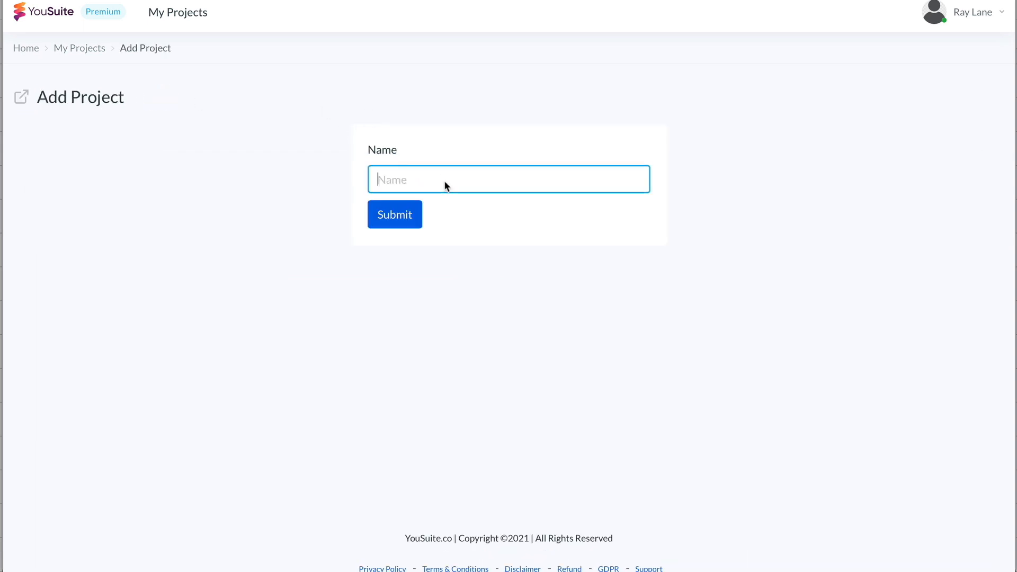
text(Impossible Escape Hesp[eria)
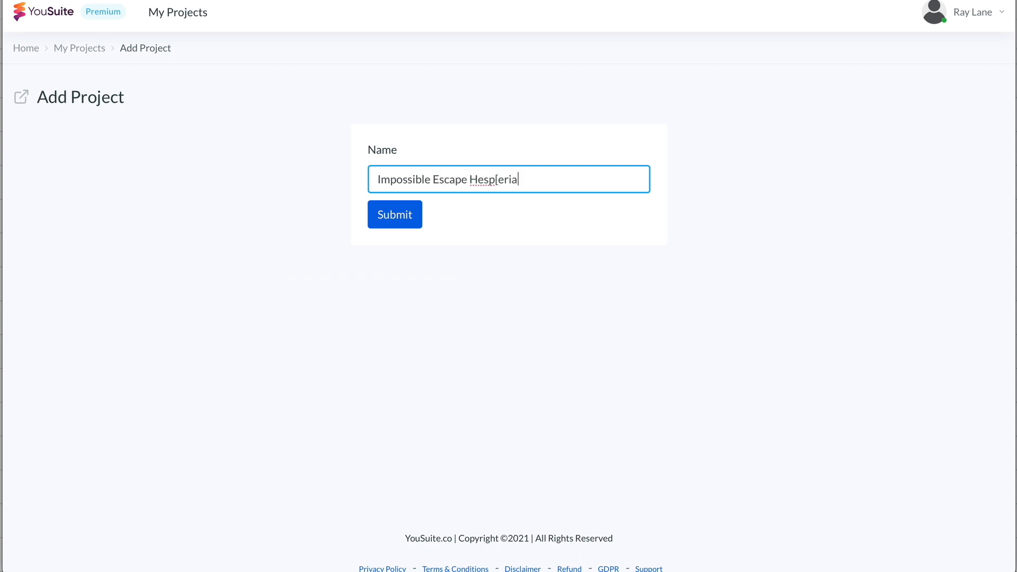
key(Left)
key(Left)
key(Left)
key(Left)
key(BackSpace)
click(393, 213)
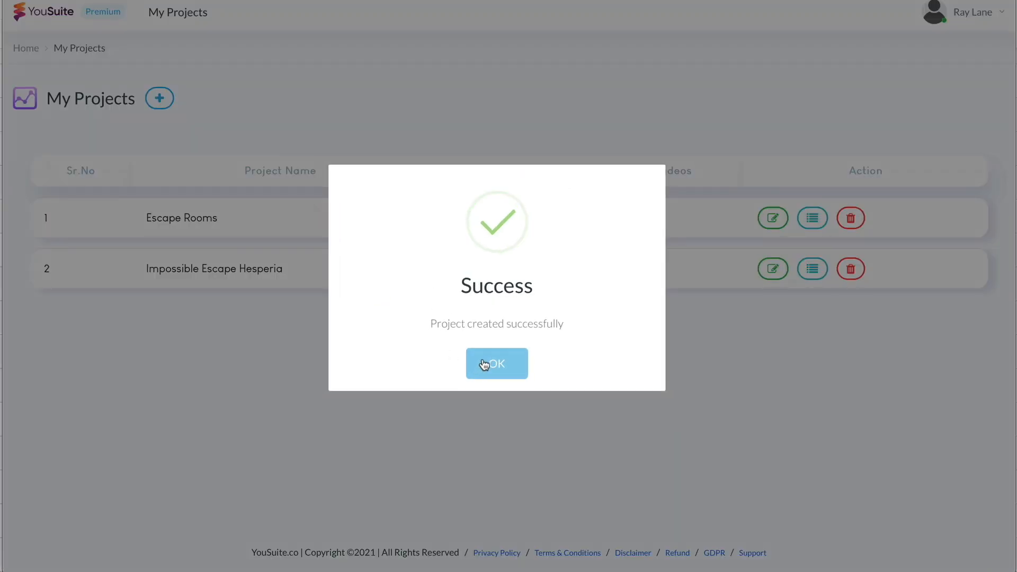
click(487, 356)
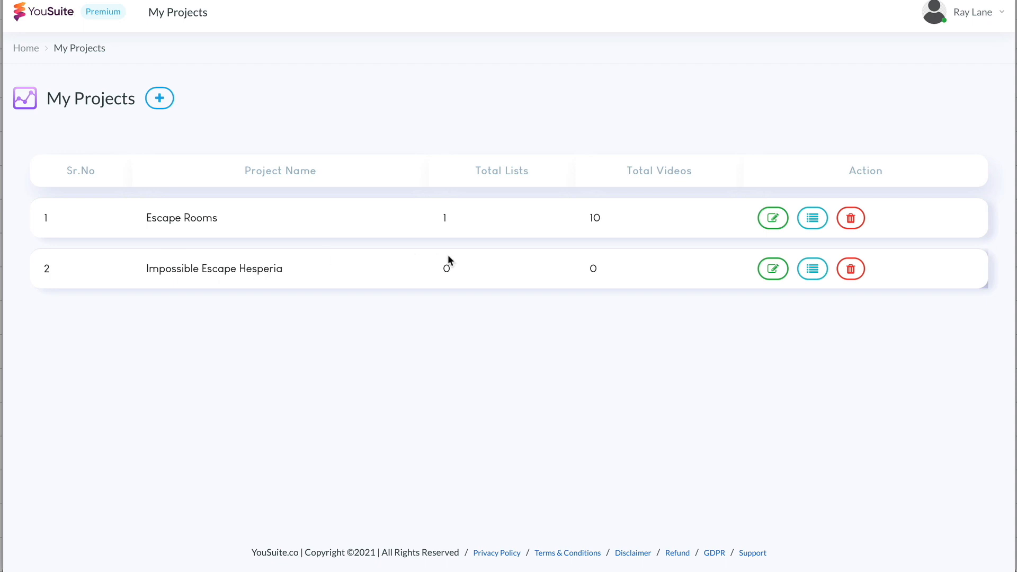
click(774, 272)
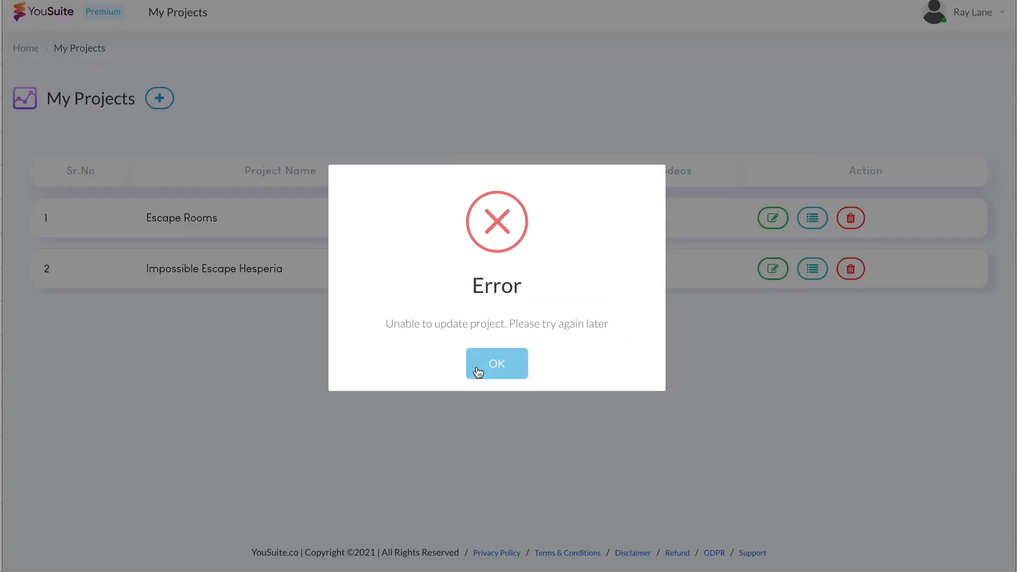
click(496, 364)
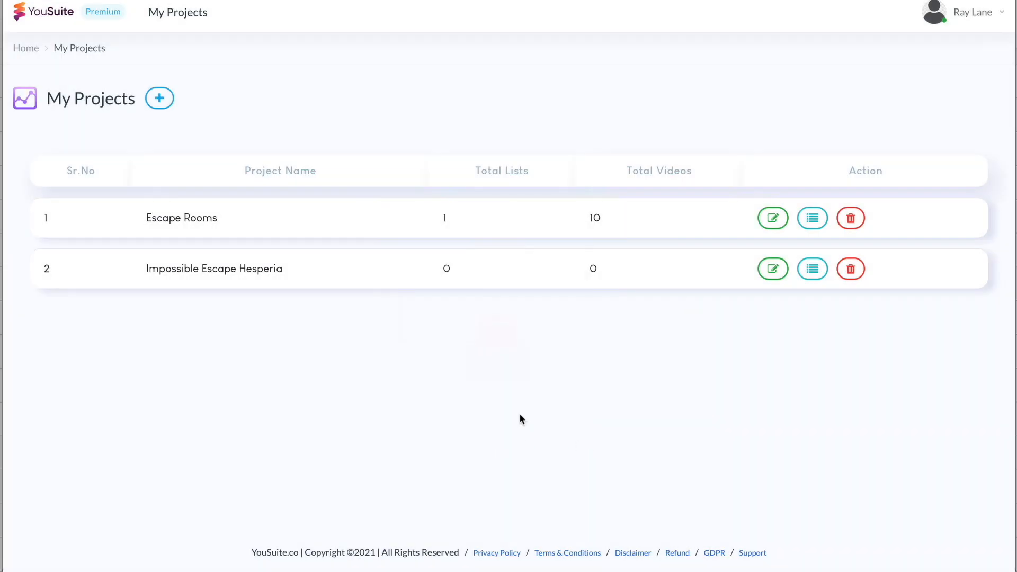
Add a list named Hesperia to the Impossible Escape Hesperia project
click(811, 271)
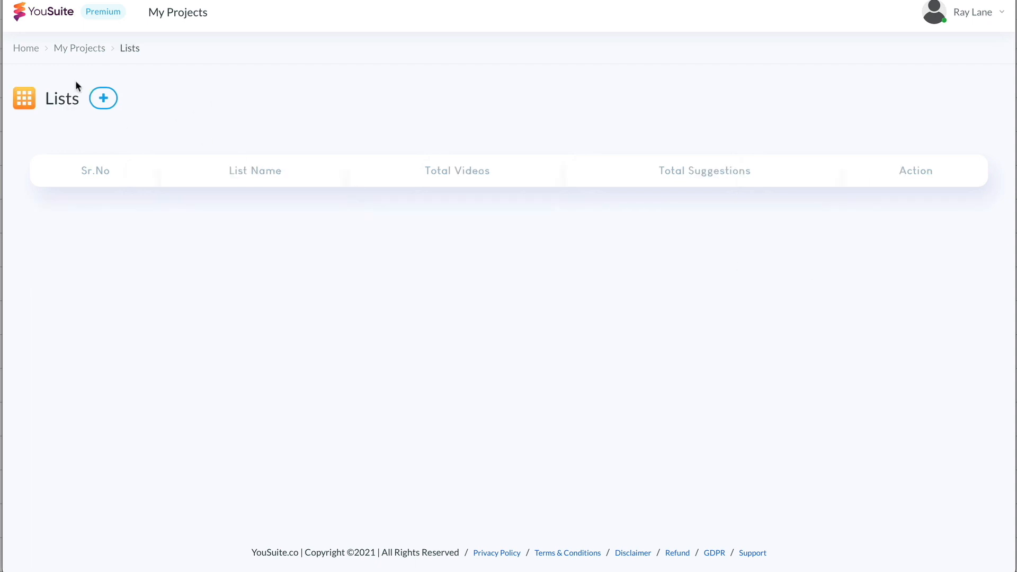
click(99, 100)
click(449, 180)
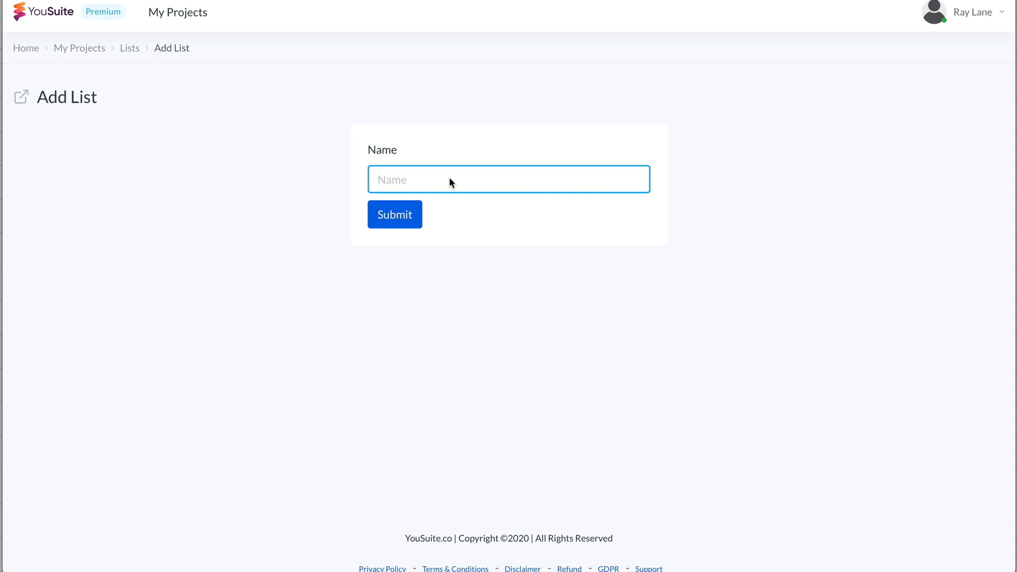
text(Hesp)
text(eria)
key(BackSpace)
text(ia)
click(404, 226)
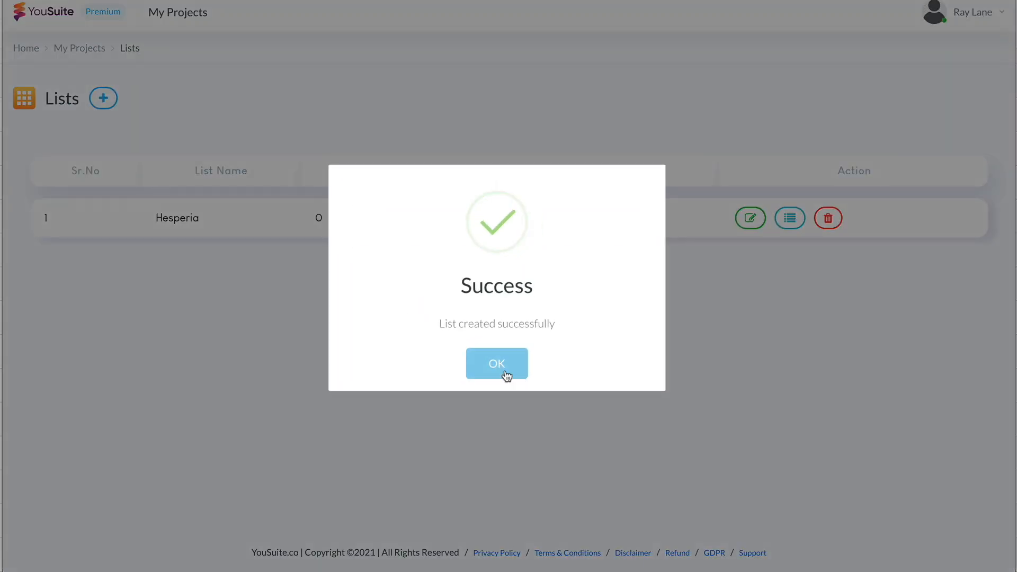
click(503, 368)
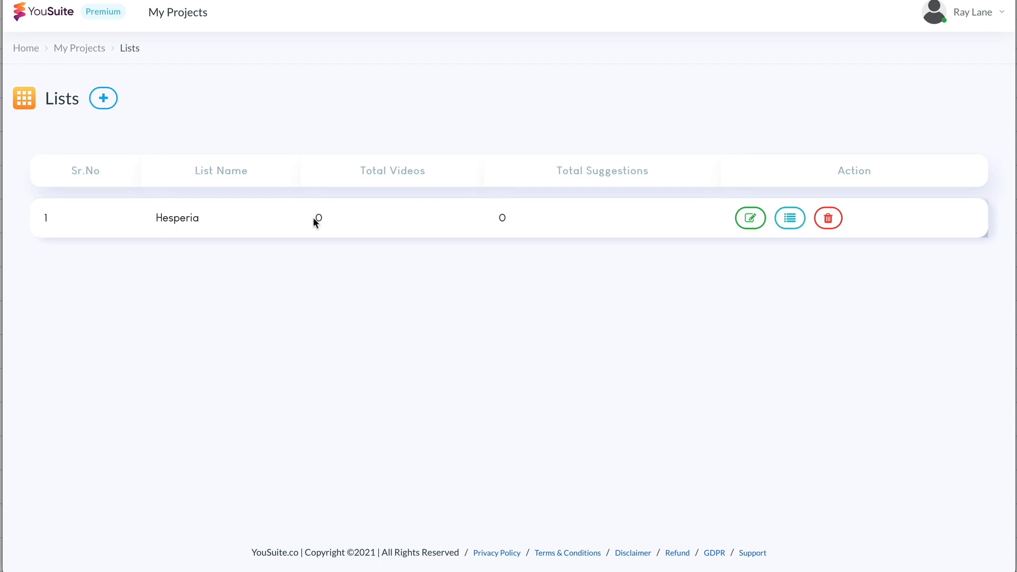
Add a second list named Sports to the same project
click(103, 98)
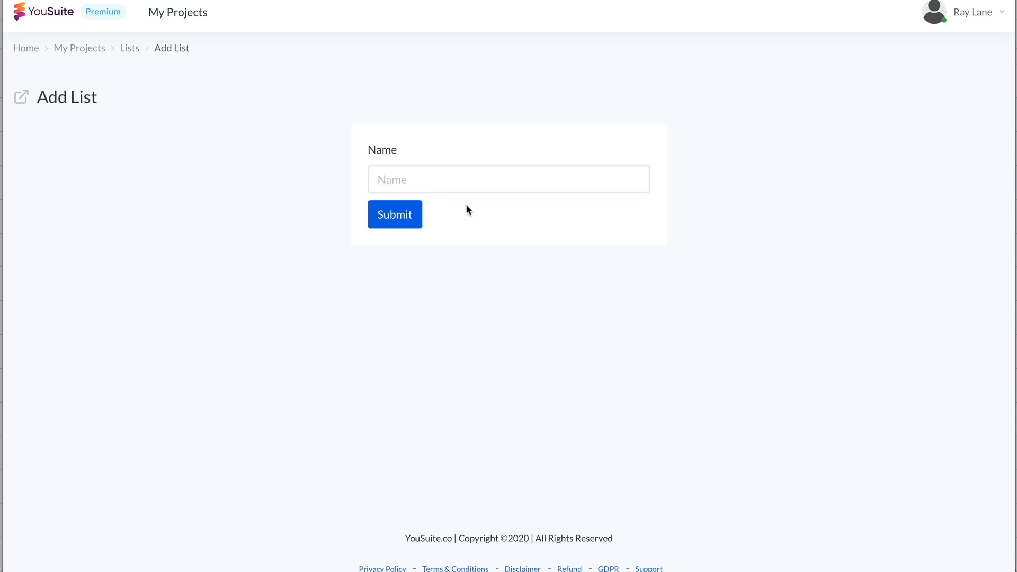
click(470, 185)
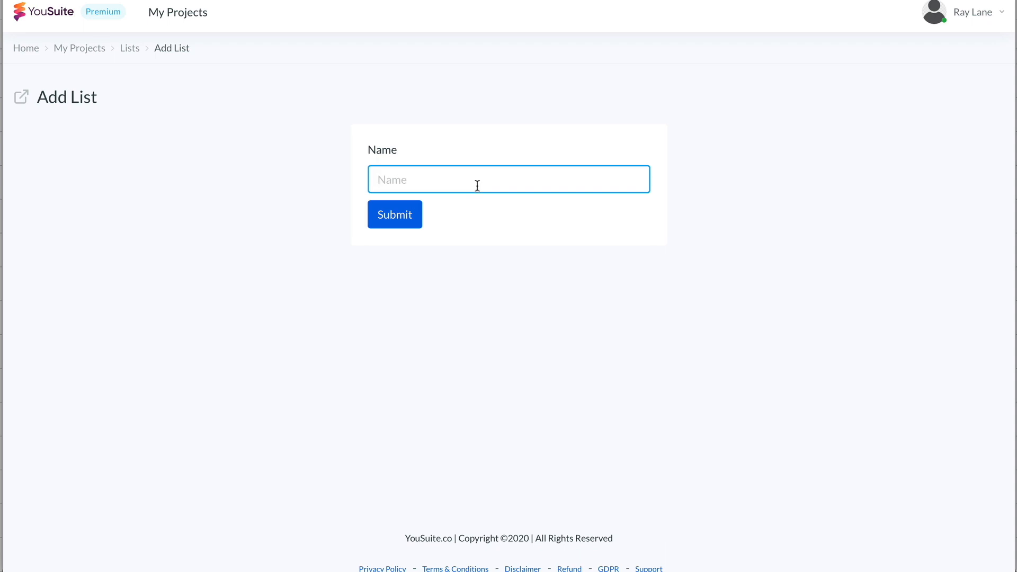
text(Sports)
click(405, 220)
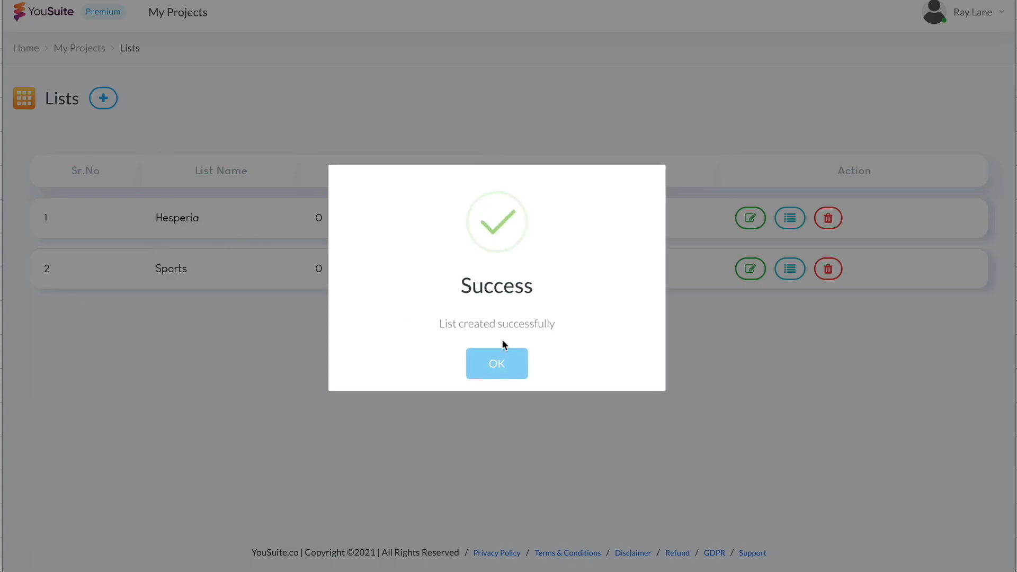
click(490, 358)
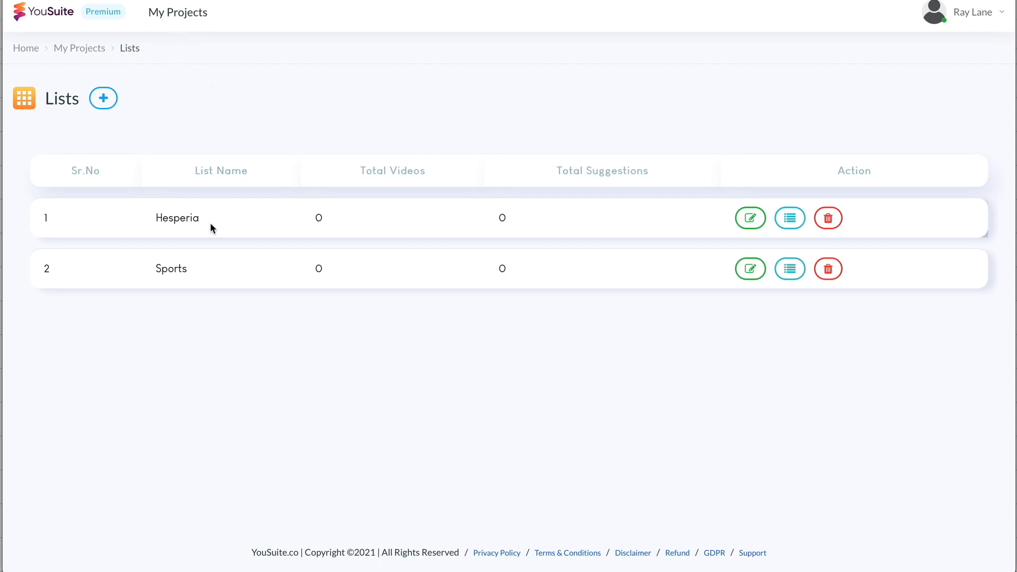
Return to the dashboard, go to the video search and enter Escape Room as the search term
click(43, 11)
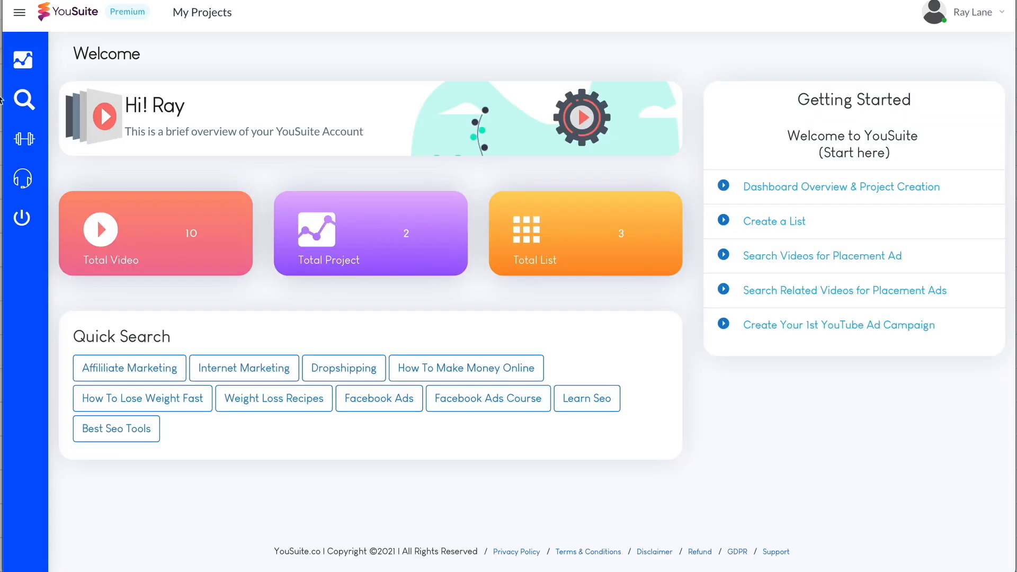
mouse_move(24, 100)
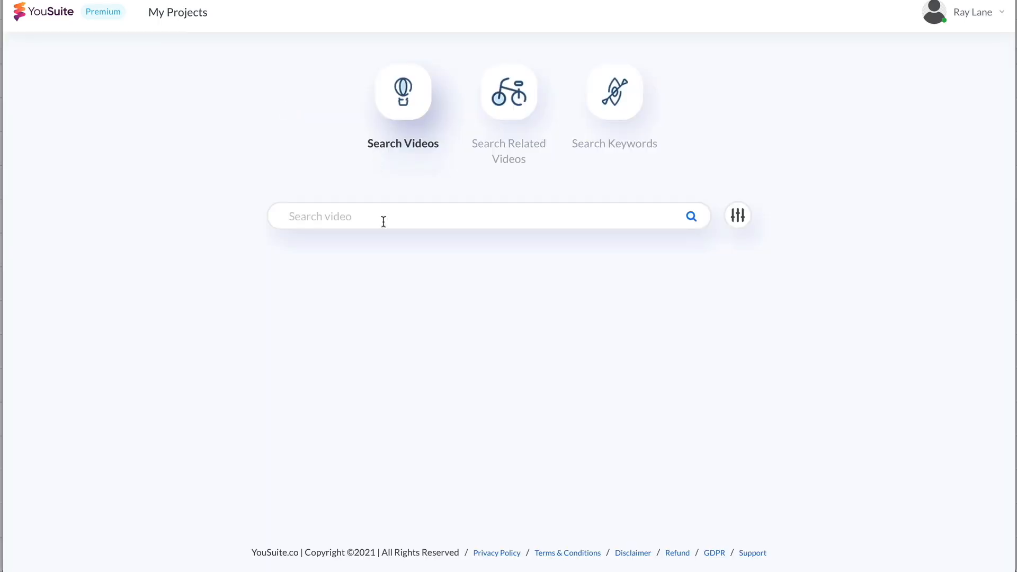
click(384, 222)
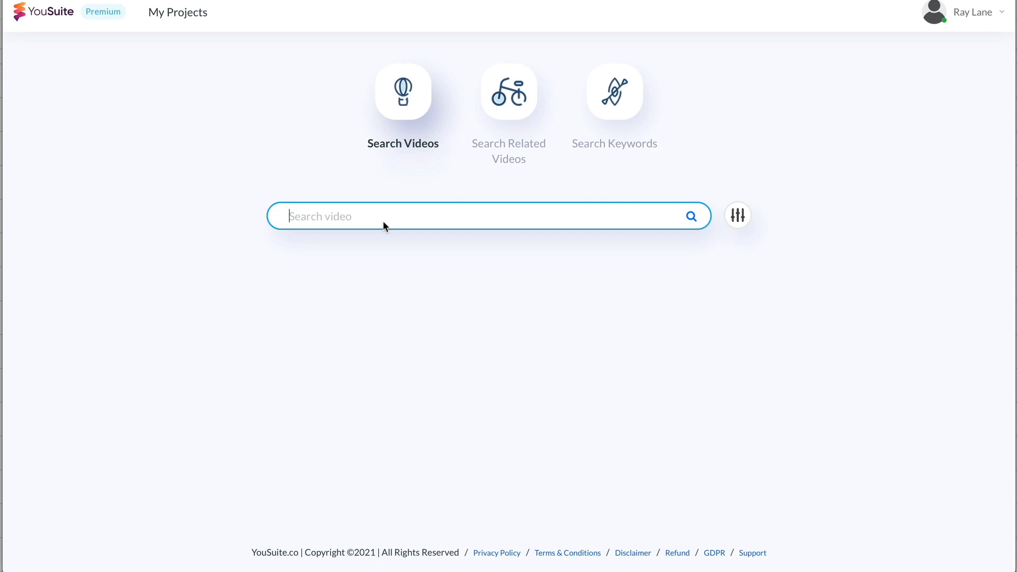
text(Escaper)
key(BackSpace)
text(Room)
Examine the upload date, country and language search filters, and try to set the maximum results to 100
click(748, 224)
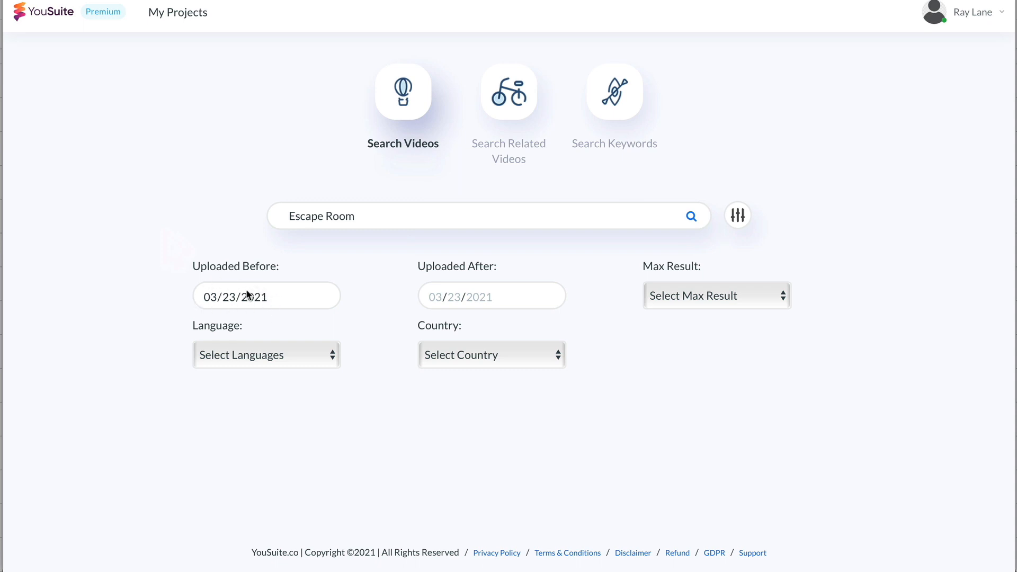
click(263, 297)
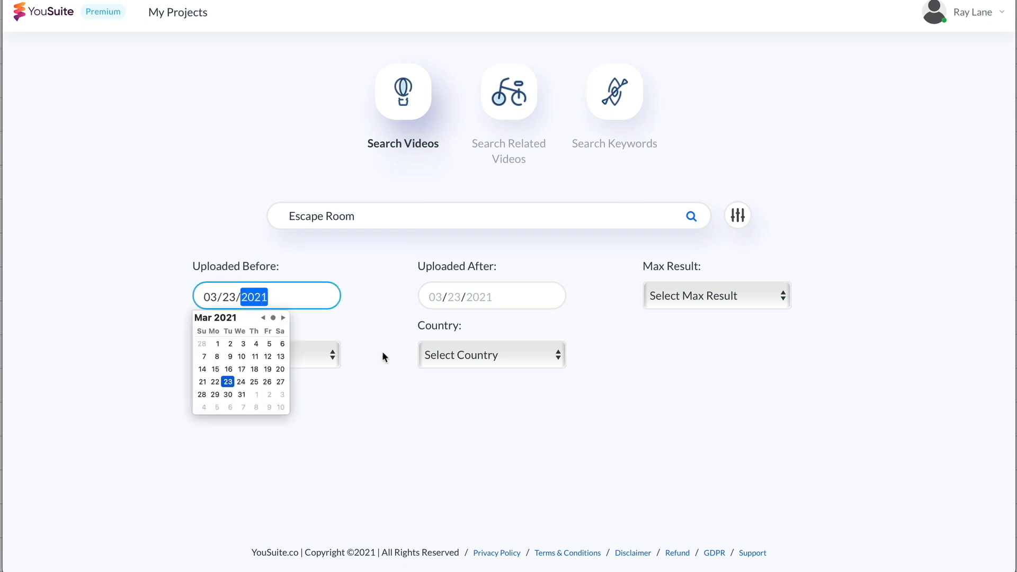
click(389, 384)
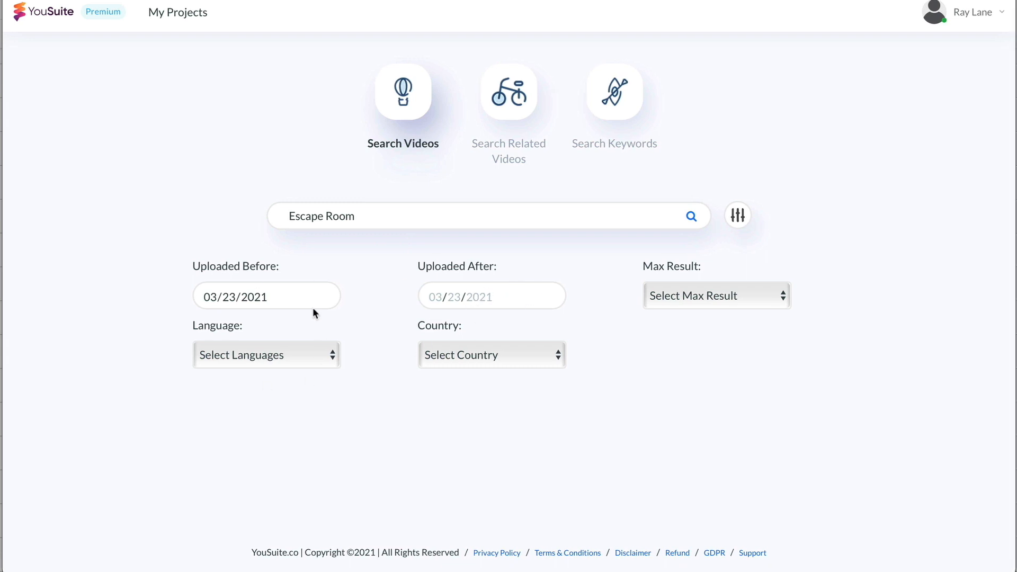
click(713, 297)
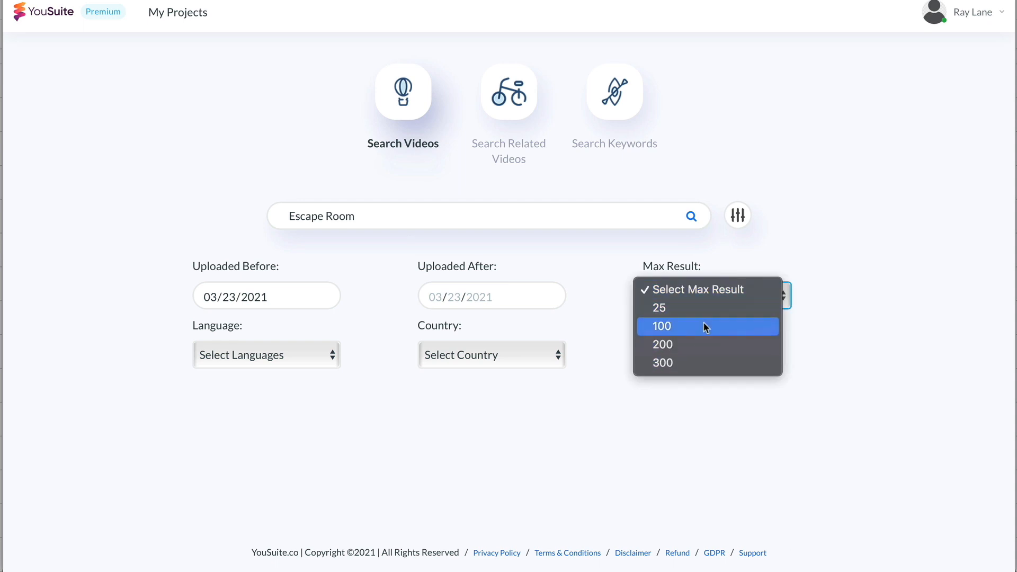
click(717, 329)
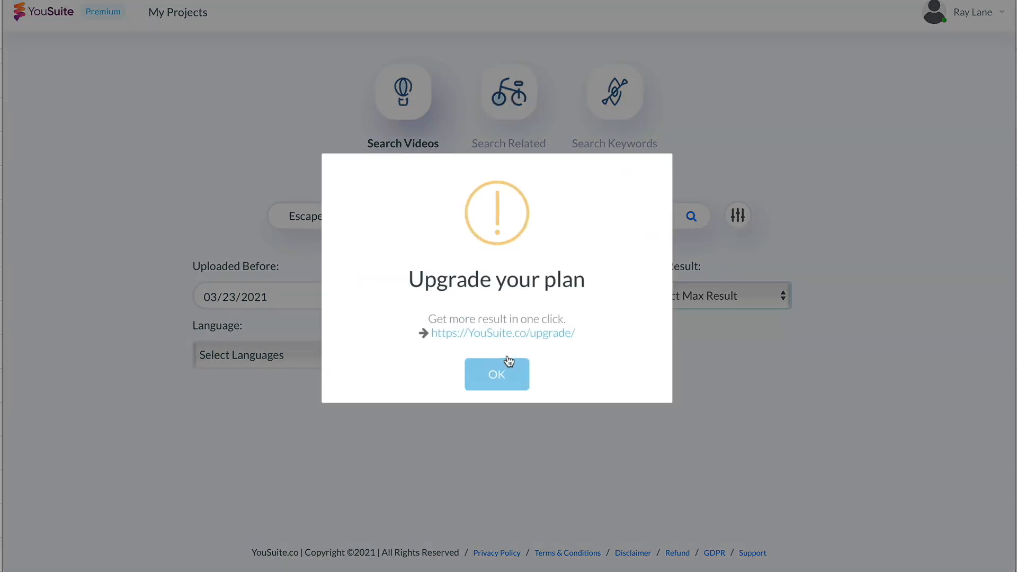
click(508, 361)
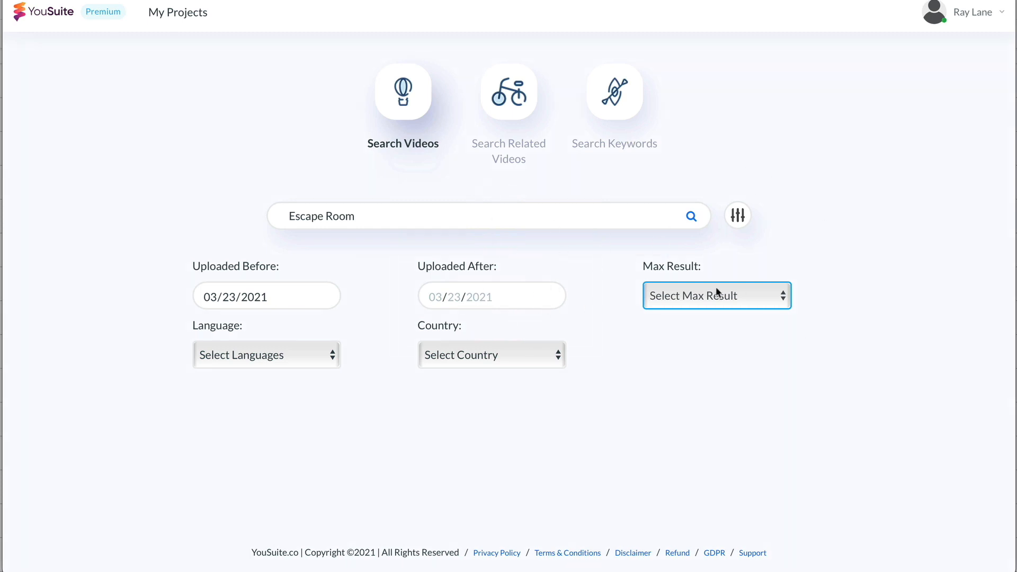
click(518, 347)
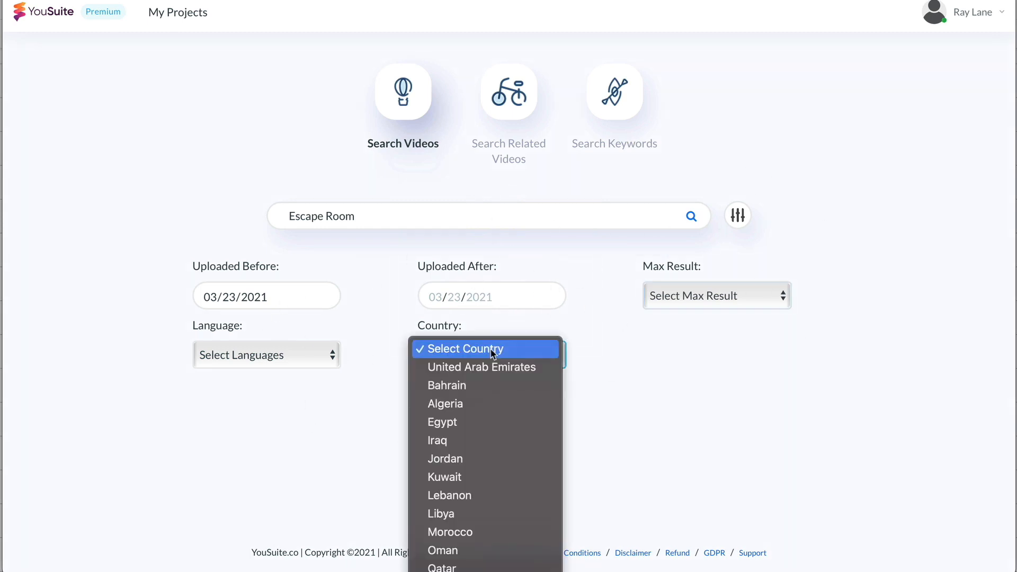
click(306, 354)
click(980, 135)
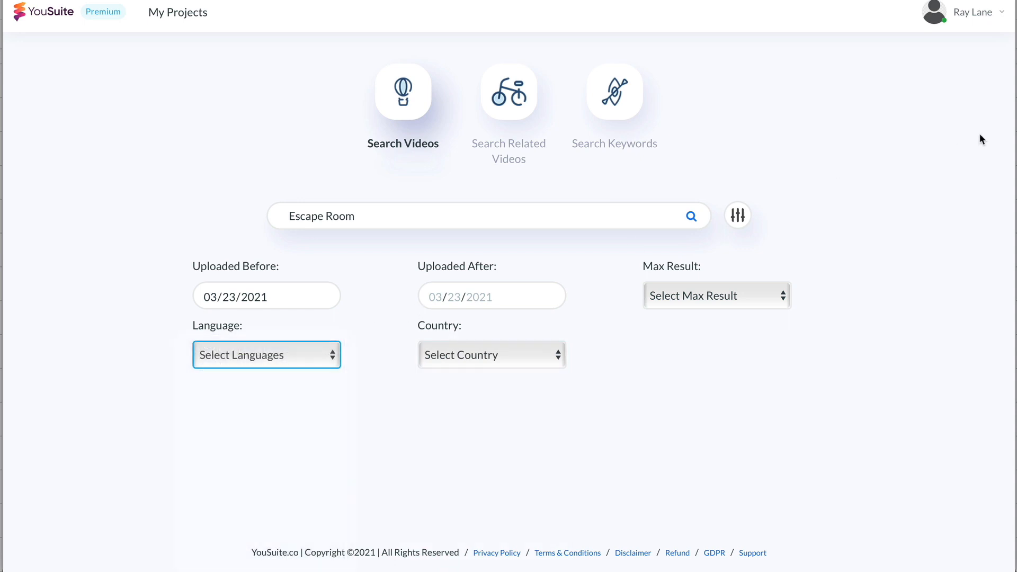
click(752, 213)
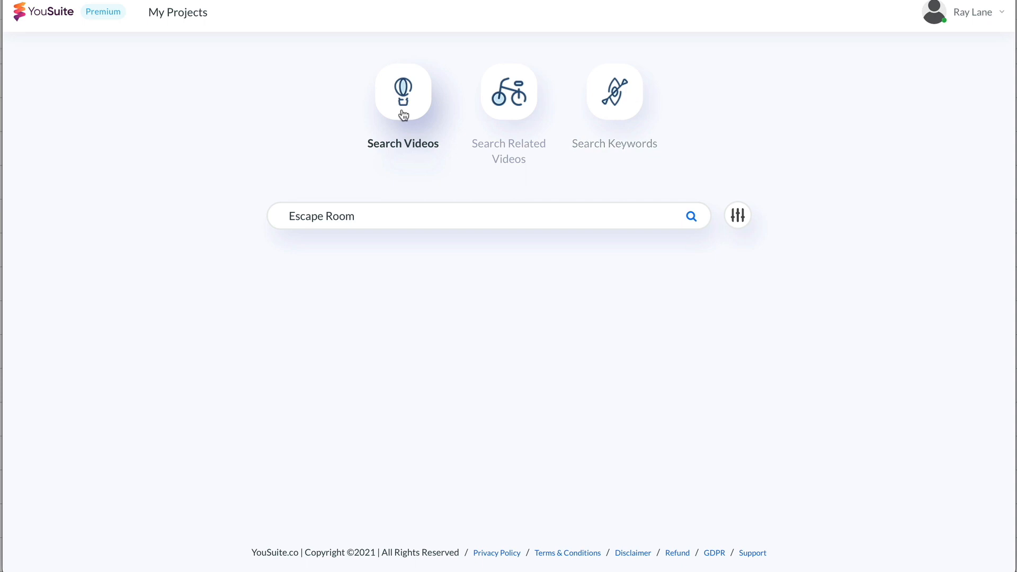
Run the Escape Room video search and look through the first page of results
click(691, 221)
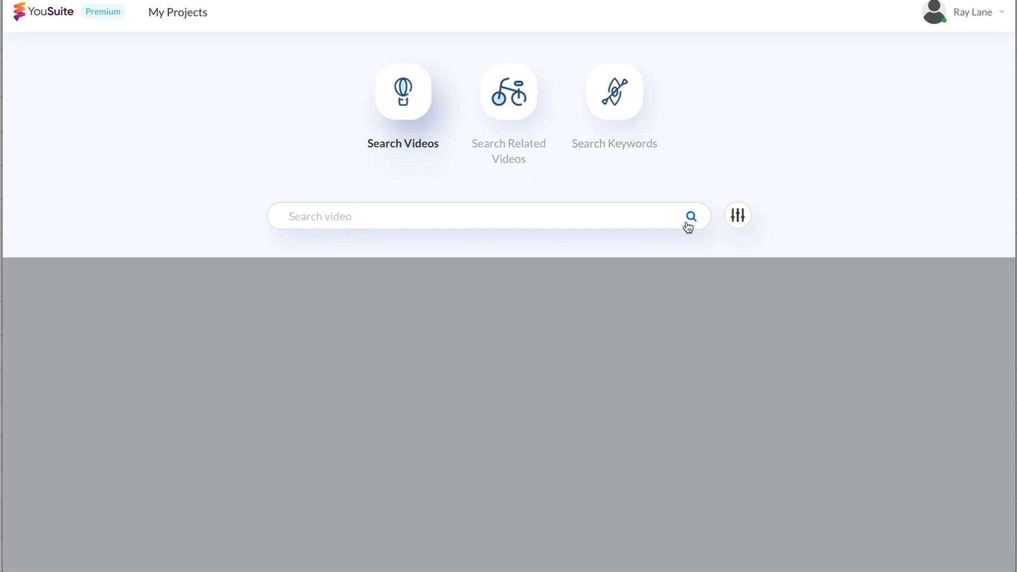
scroll(363, 377, down, 1)
scroll(363, 380, down, 12)
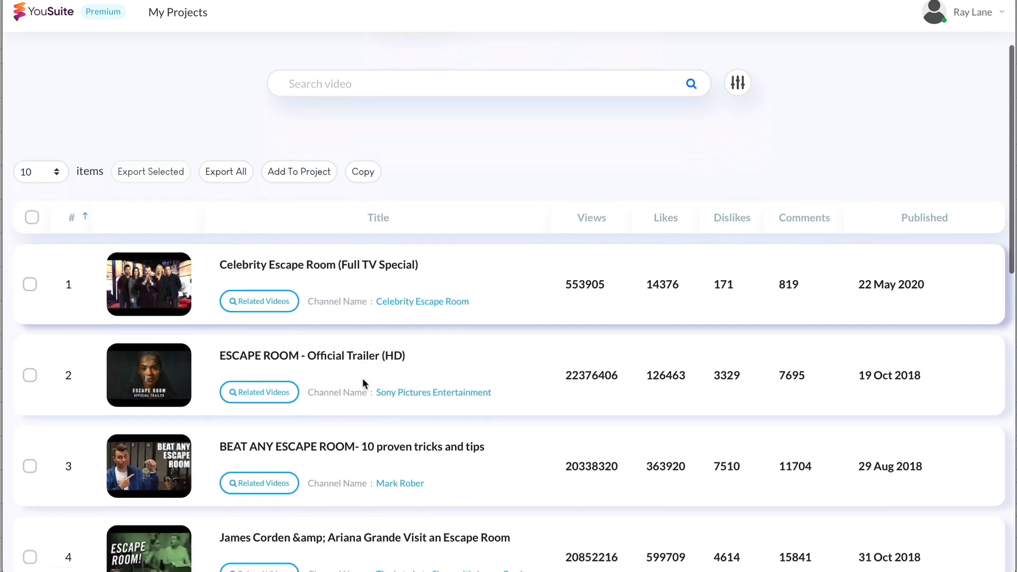
scroll(363, 377, down, 1)
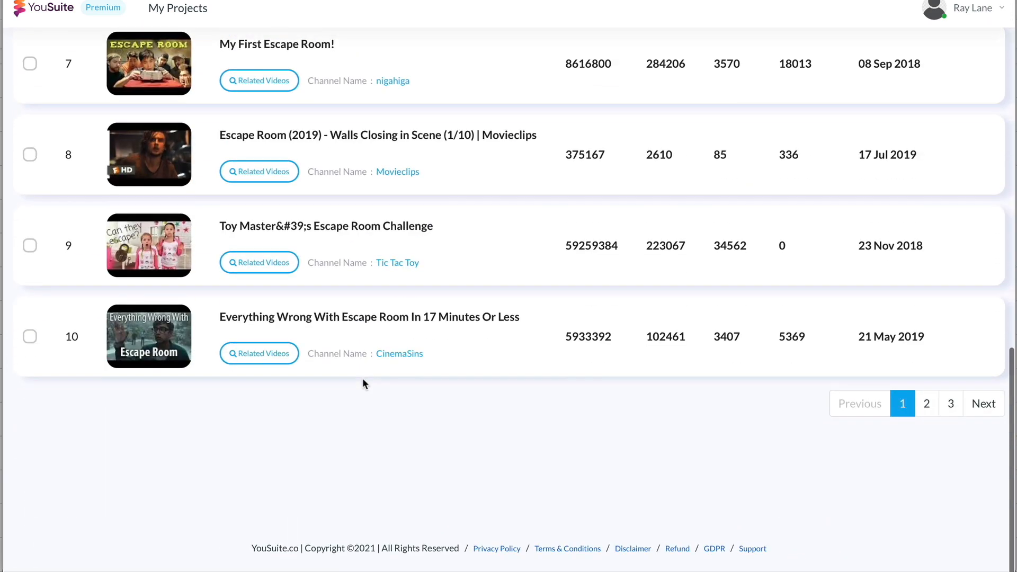
scroll(525, 386, up, 15)
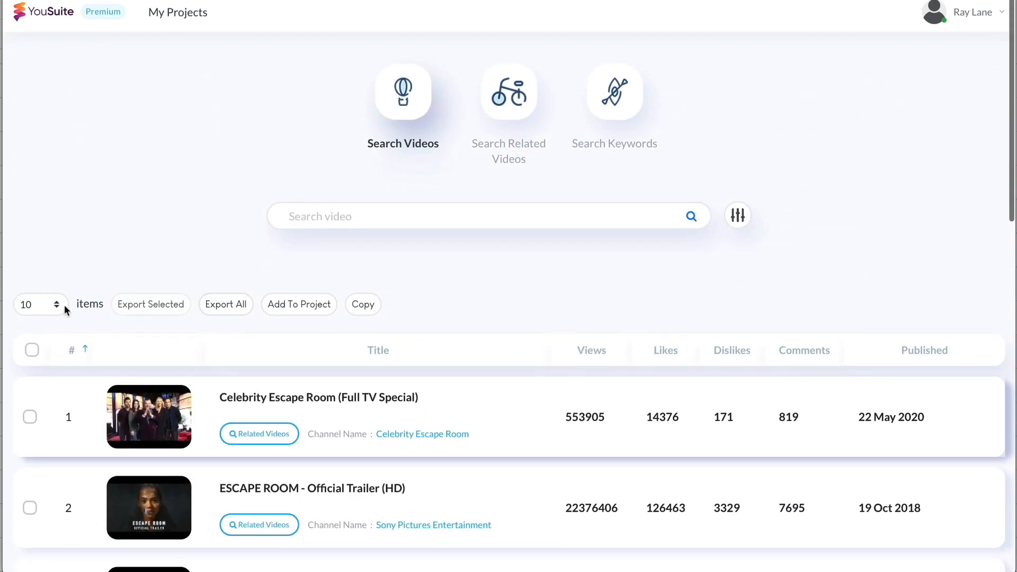
Show 50 items per page in the results table and look through the longer list
click(65, 304)
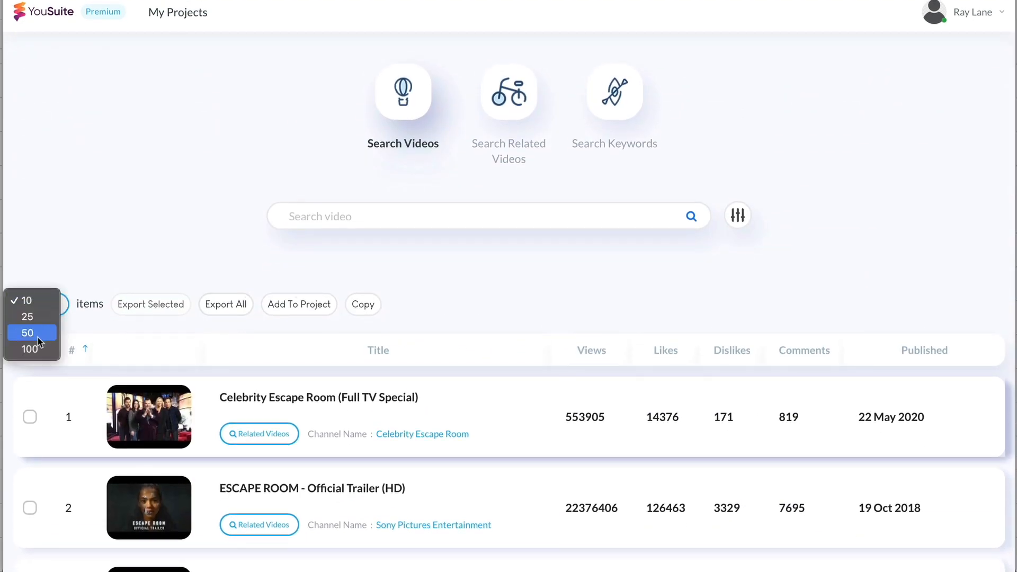
click(38, 337)
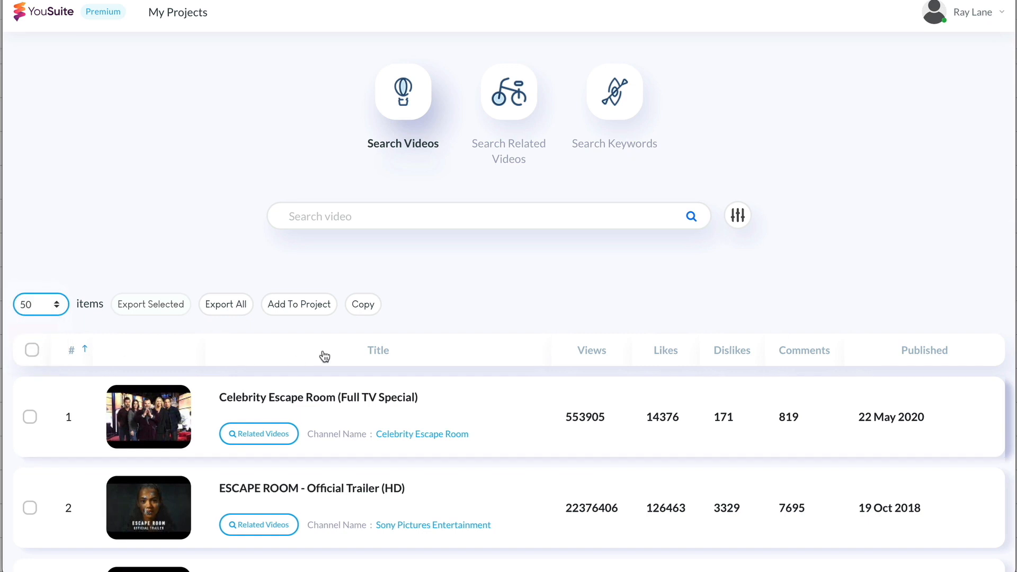
scroll(322, 348, down, 20)
scroll(323, 348, down, 10)
scroll(322, 348, up, 20)
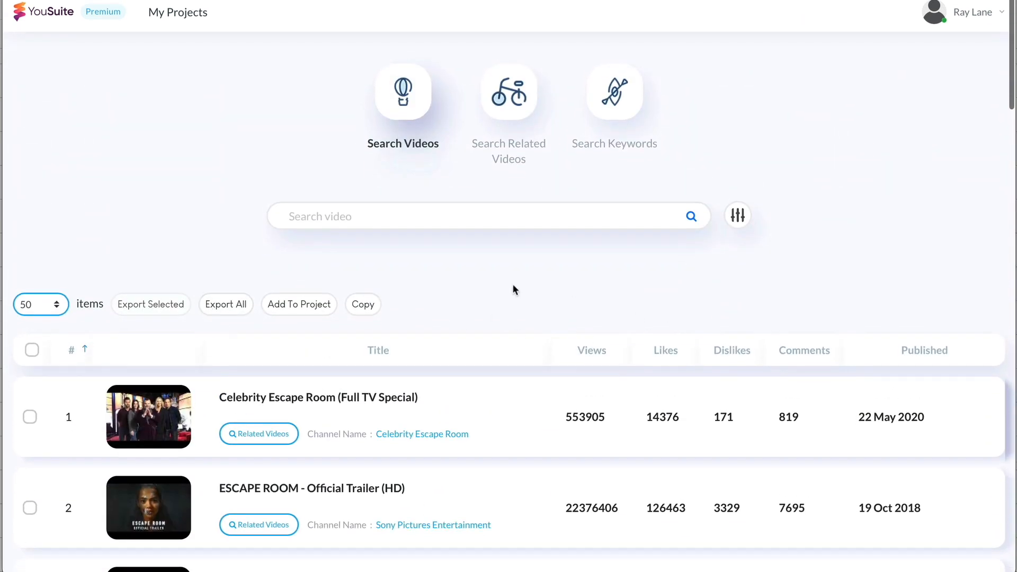
Sort the video results by views in descending order
scroll(327, 416, down, 2)
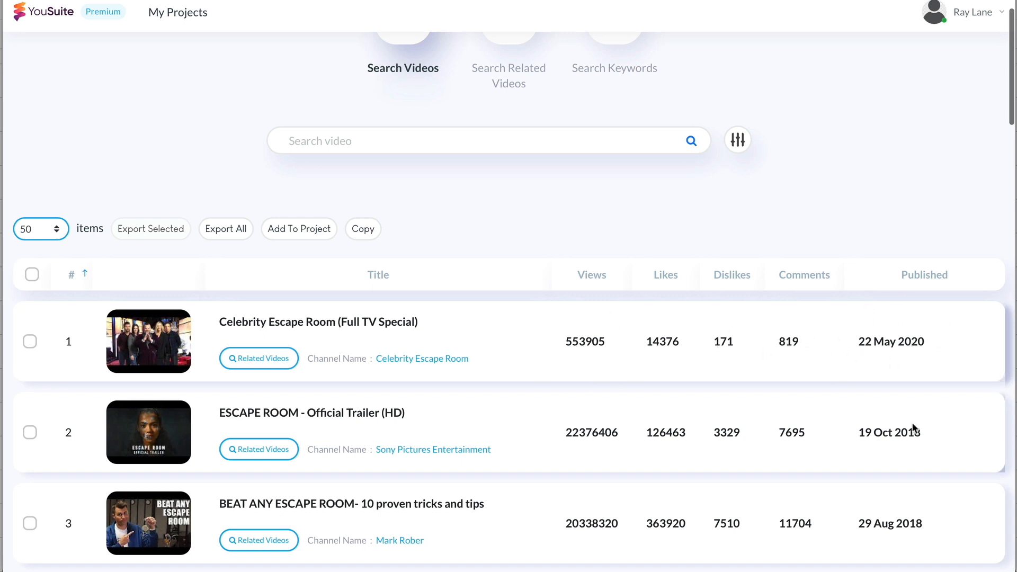
click(595, 279)
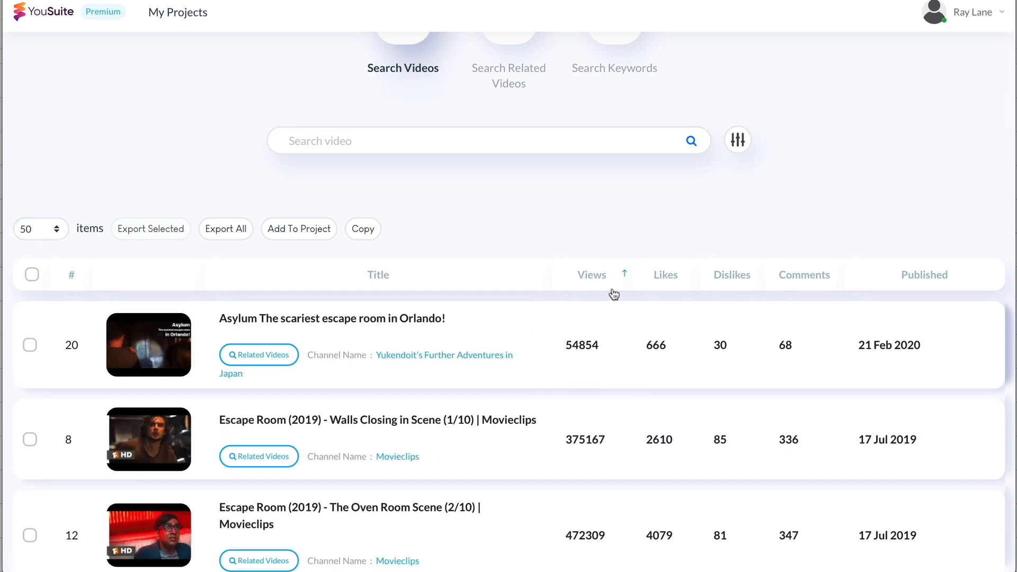
click(596, 275)
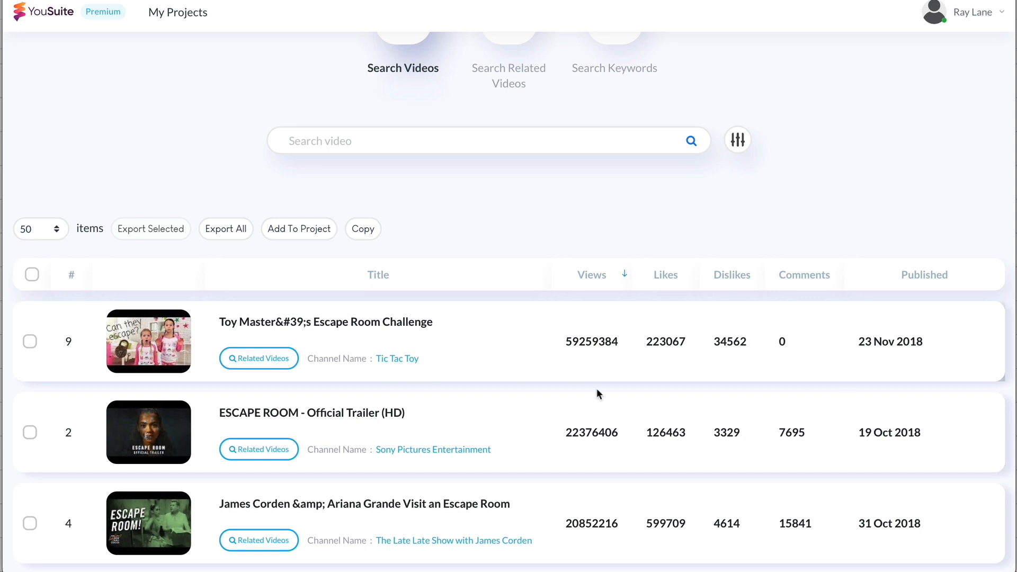
Select the three most-viewed videos: Toy Master's Escape Room Challenge, ESCAPE ROOM - Official Trailer (HD), and James Corden & Ariana Grande Visit an Escape Room
click(30, 342)
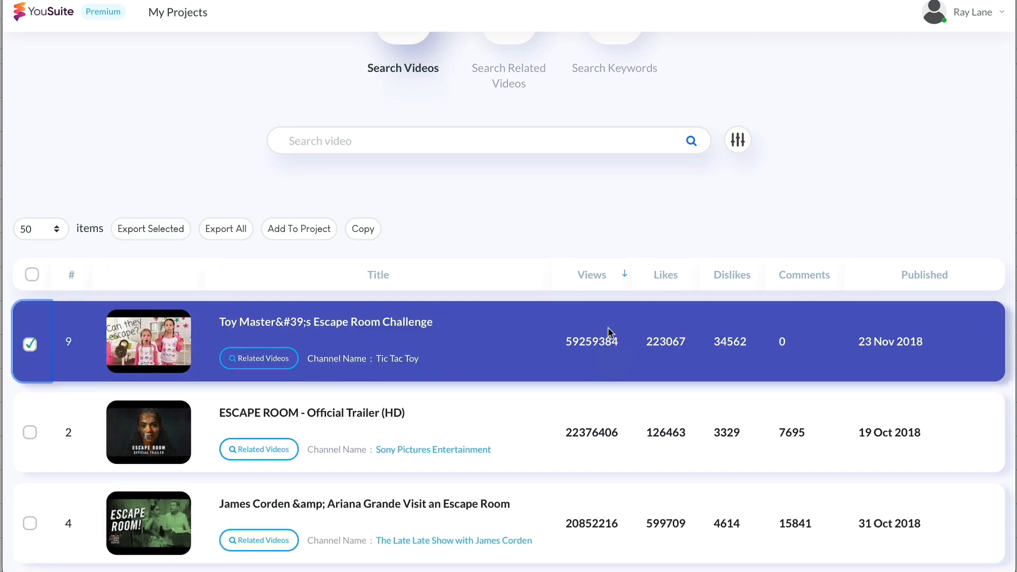
scroll(408, 424, down, 3)
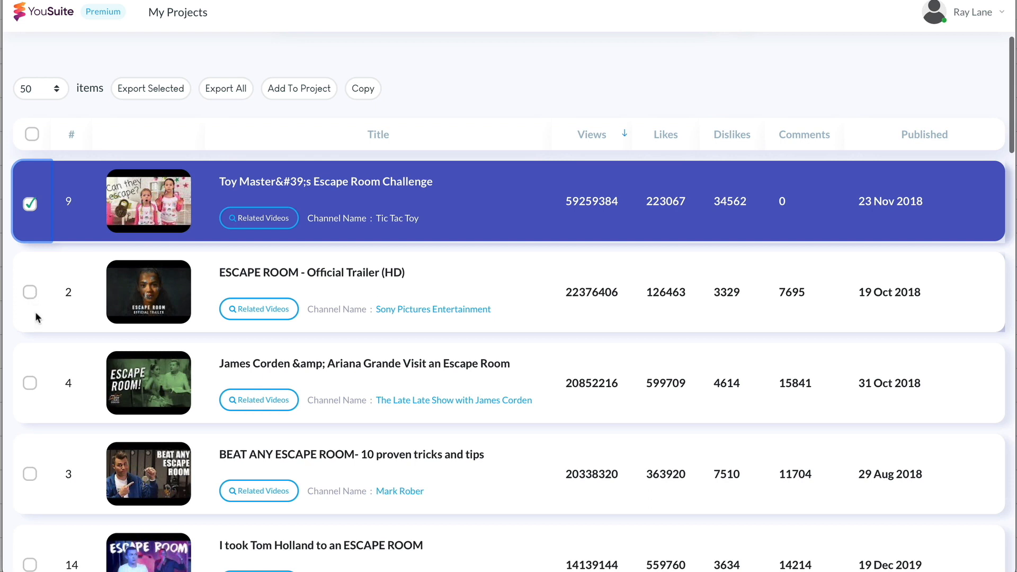
click(30, 293)
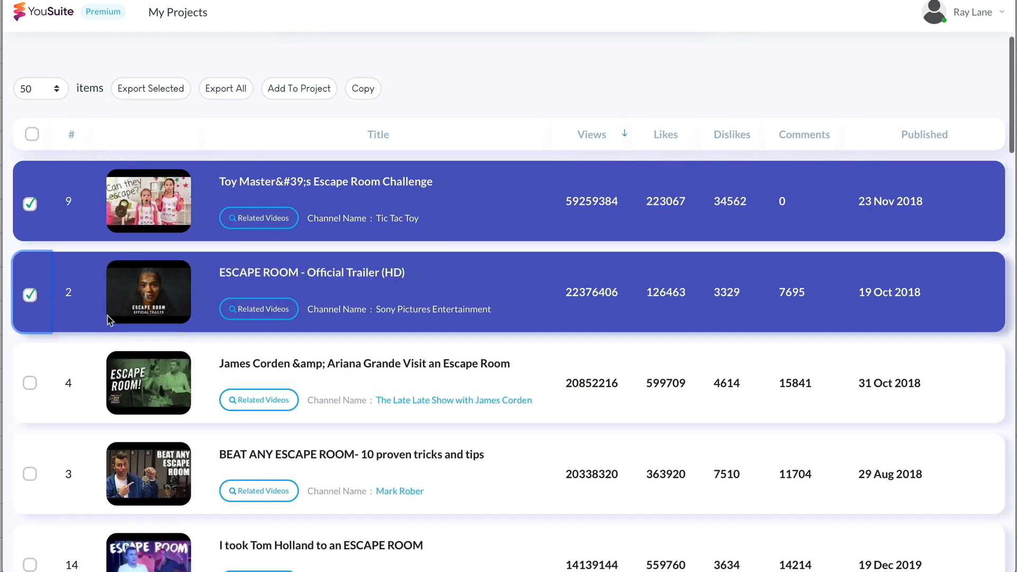
scroll(296, 334, down, 1)
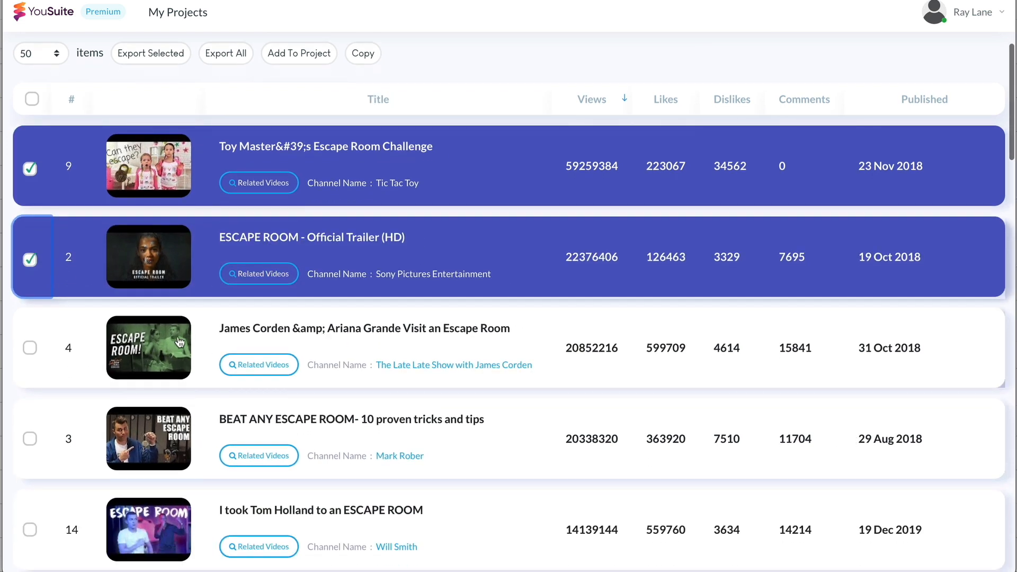
scroll(180, 343, down, 1)
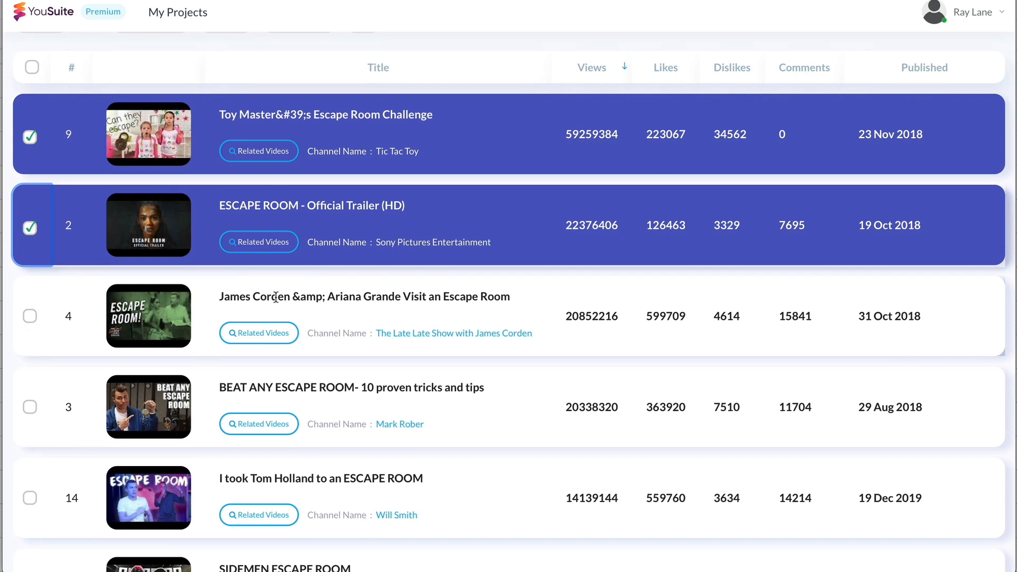
click(30, 318)
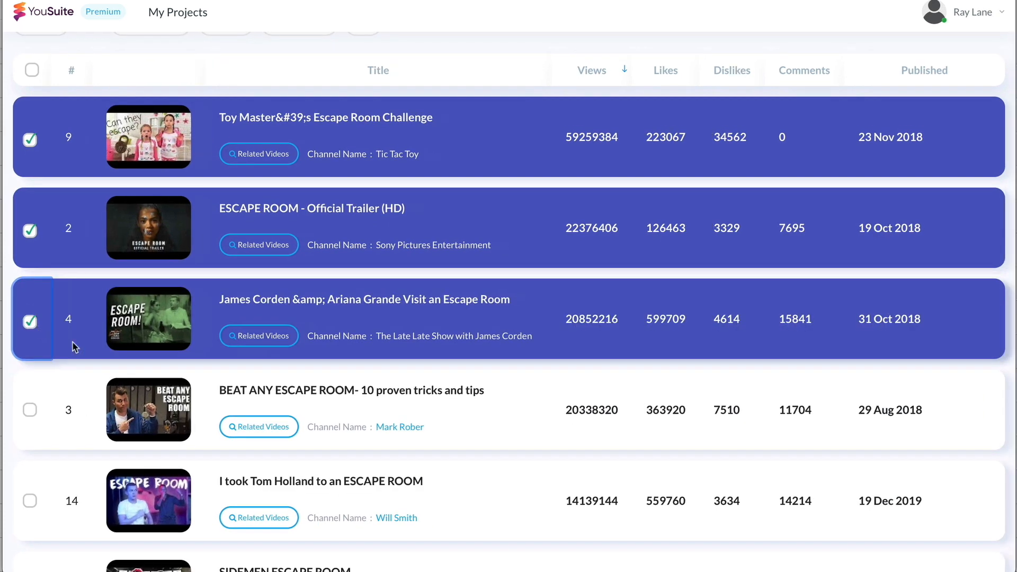
Add BEAT ANY ESCAPE ROOM- 10 proven tricks and tips and I took Tom Holland to an ESCAPE ROOM to the selection
scroll(77, 374, down, 3)
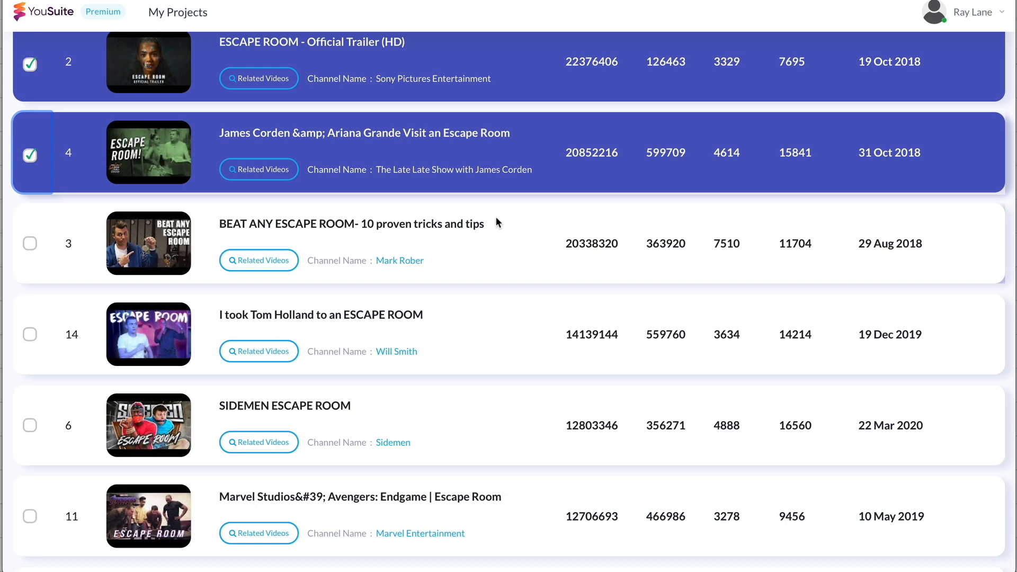
click(30, 244)
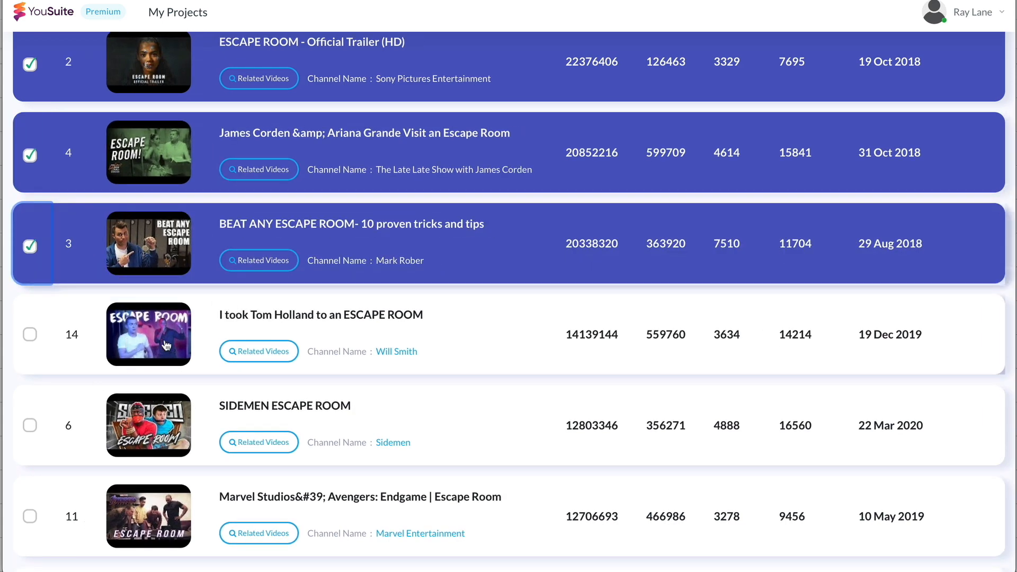
scroll(46, 337, down, 1)
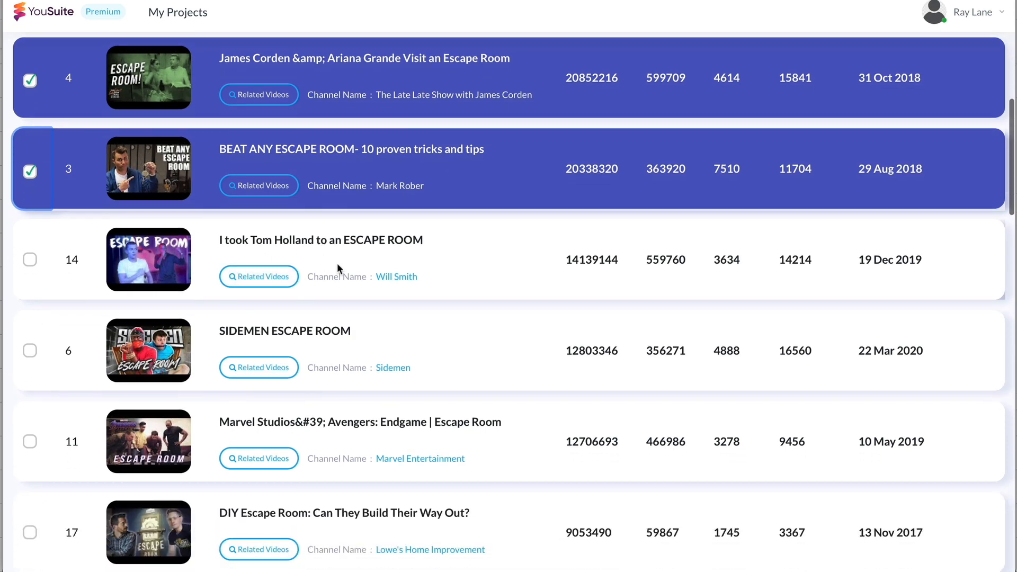
click(30, 261)
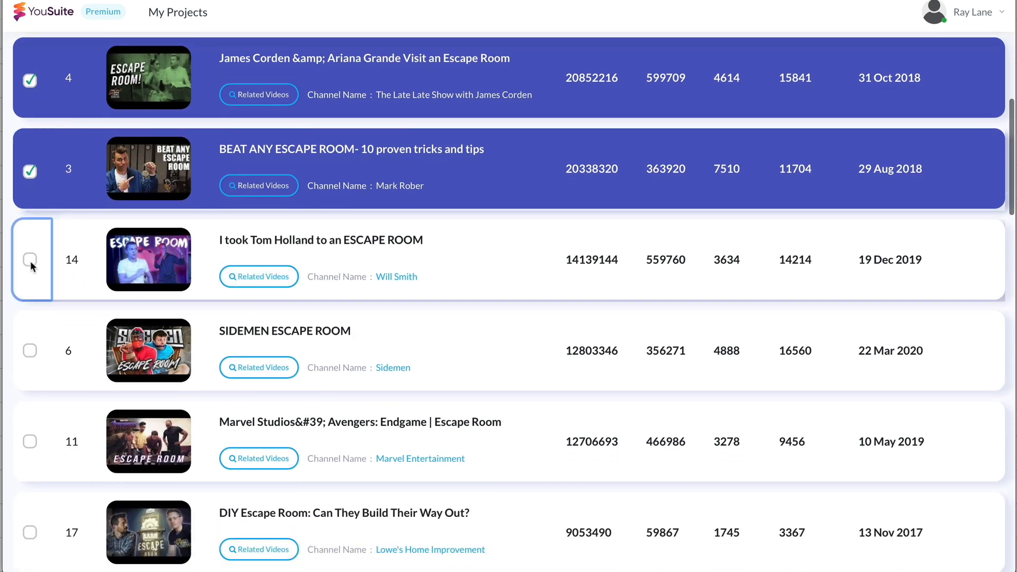
Also select DIY Escape Room: Can They Build Their Way Out?, My First Escape Room! and Locked in an Escape Room with James Charles
scroll(234, 297, down, 1)
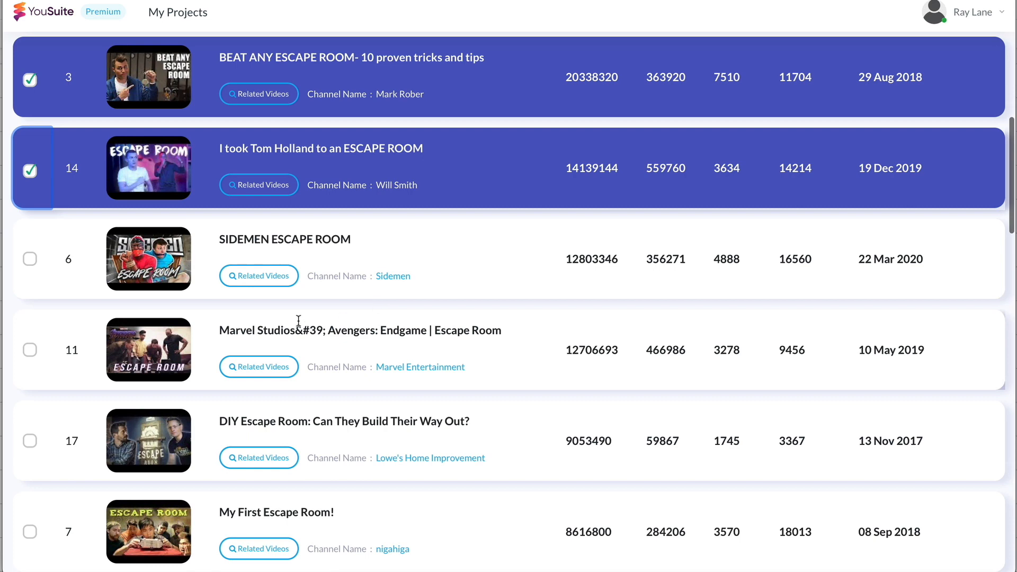
scroll(320, 290, up, 1)
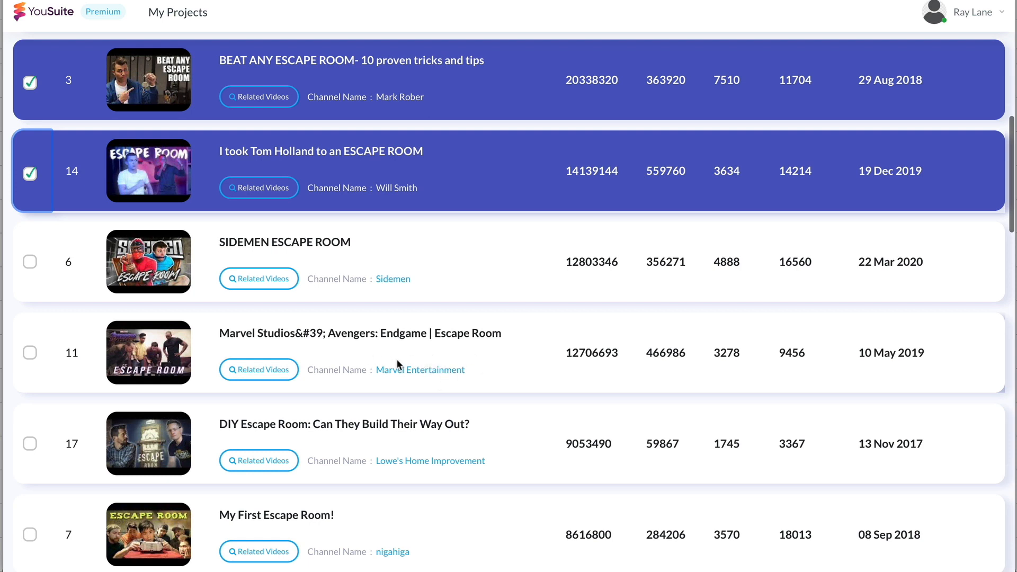
scroll(480, 367, down, 1)
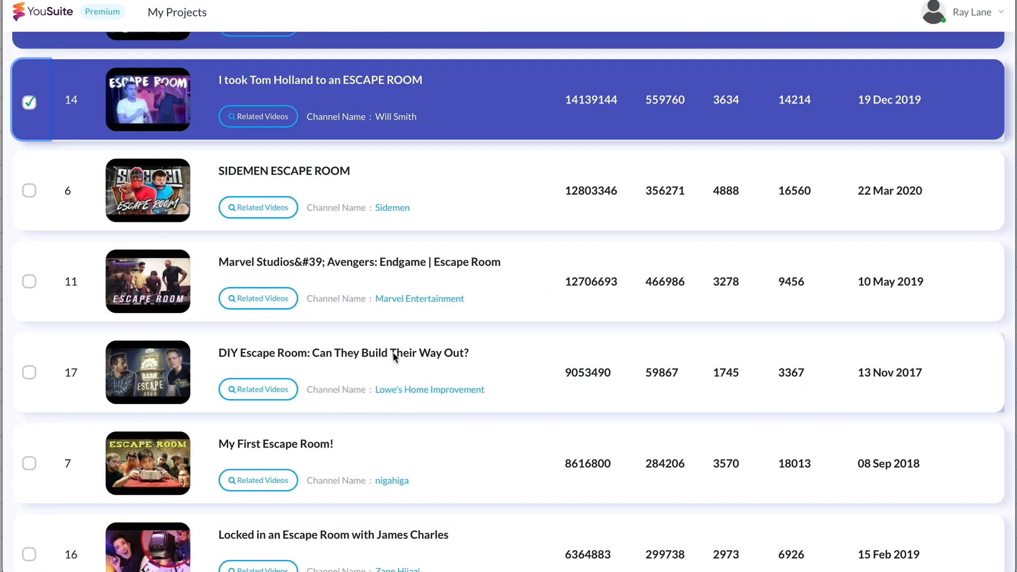
scroll(380, 364, down, 1)
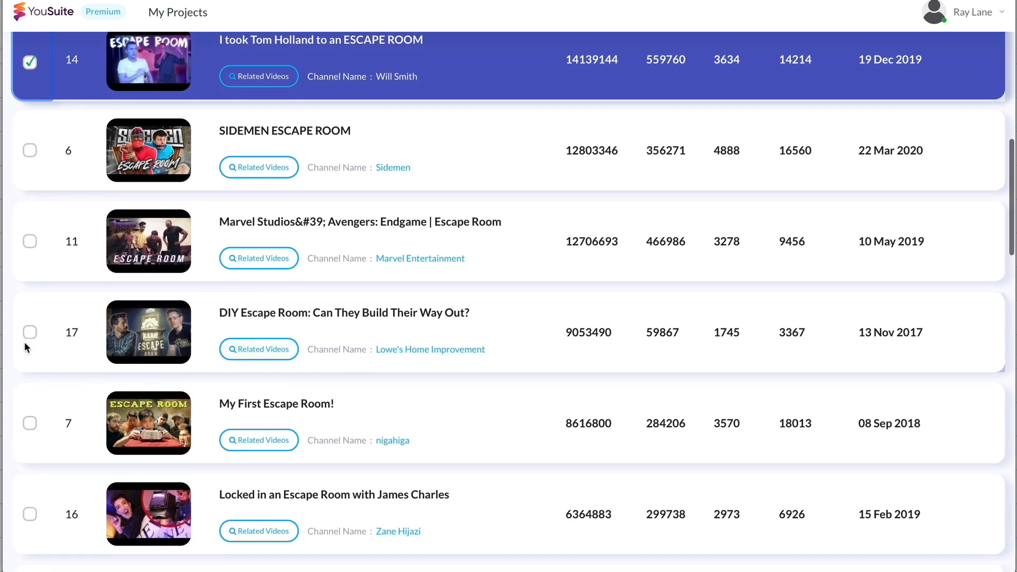
click(27, 339)
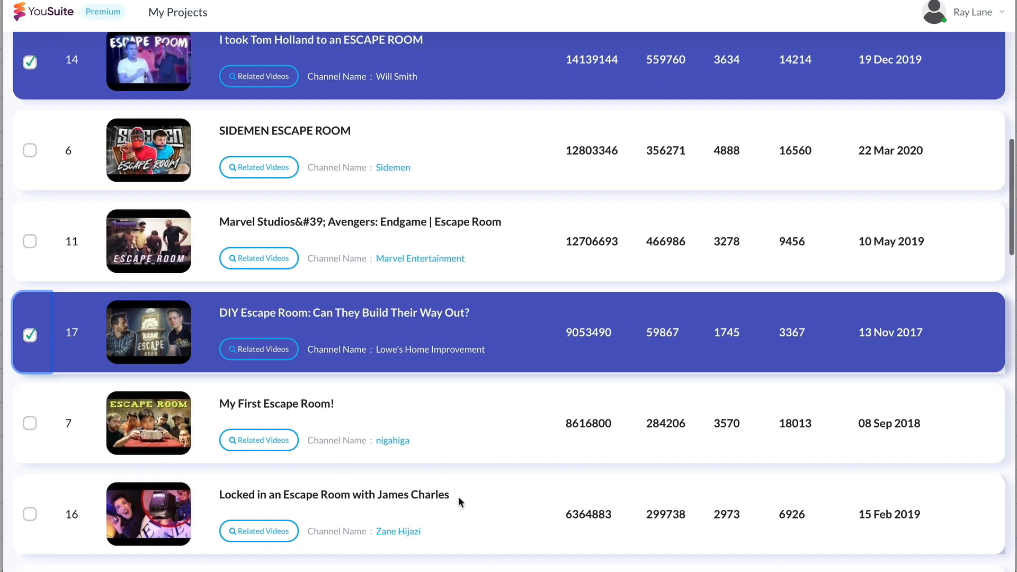
scroll(441, 461, down, 4)
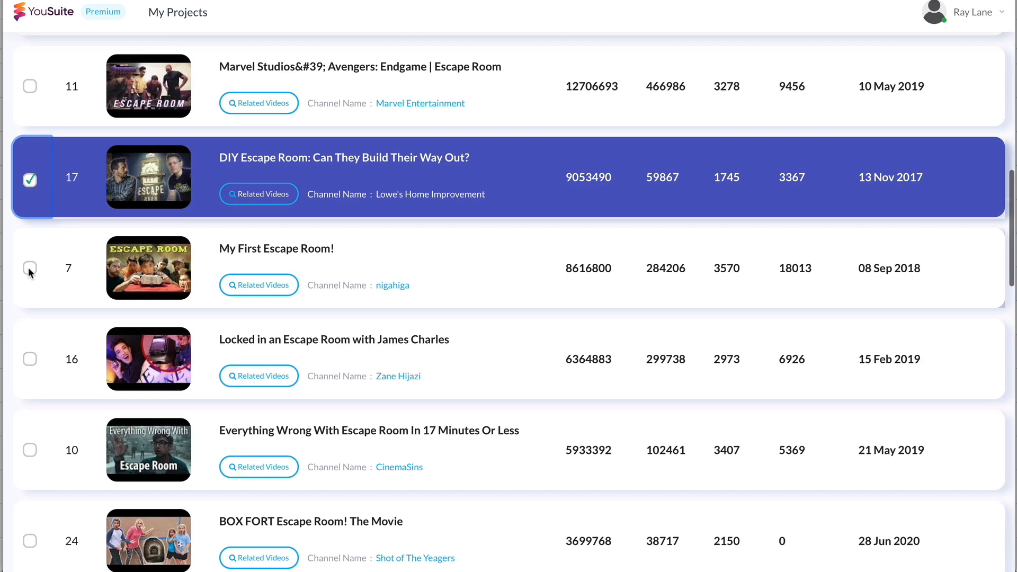
click(30, 269)
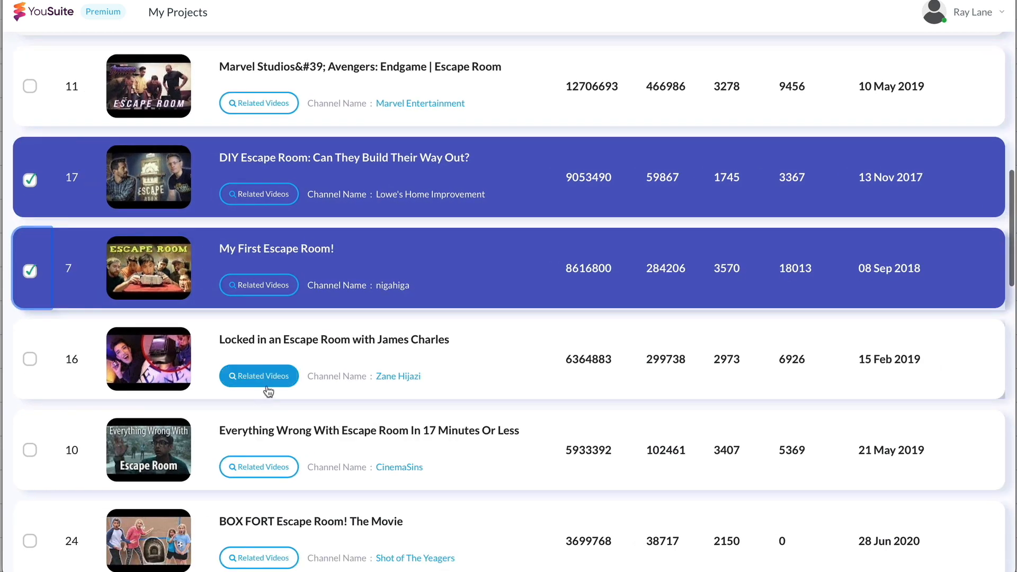
scroll(269, 391, down, 3)
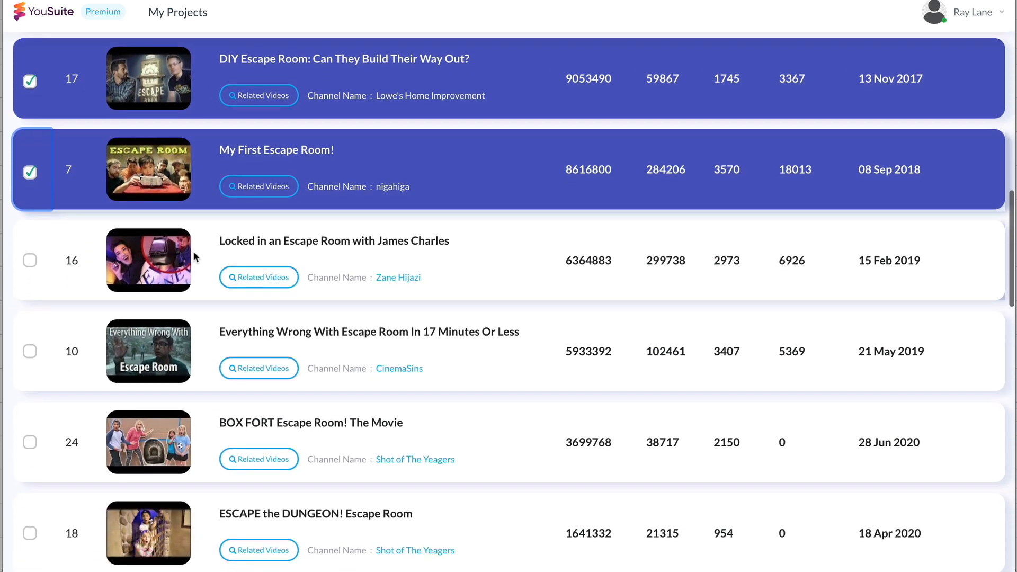
click(30, 261)
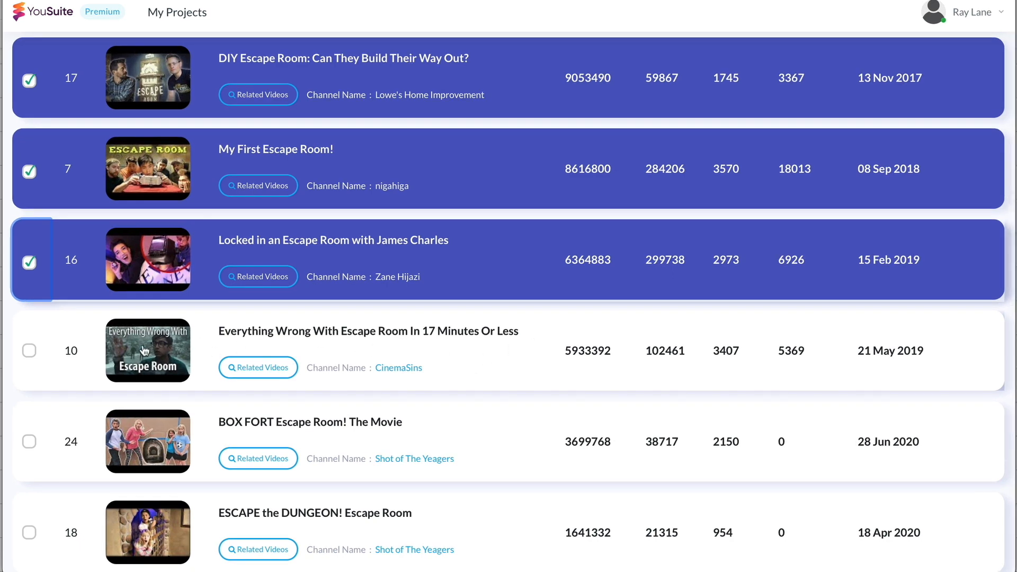
Extend the selection with ESCAPE the DUNGEON! Escape Room and How to Beat "Escape Room" (2019)
scroll(322, 402, down, 2)
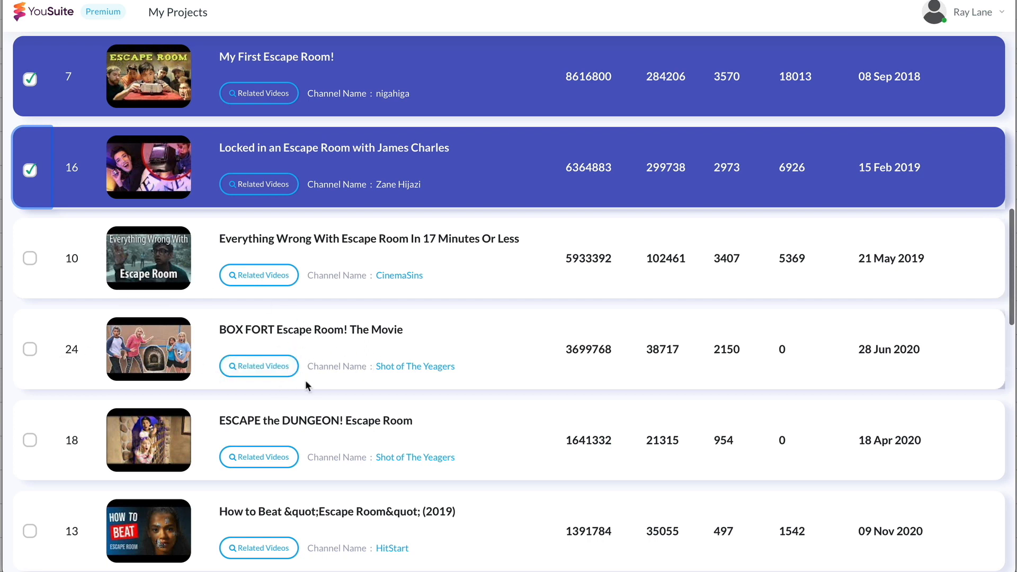
scroll(434, 364, down, 1)
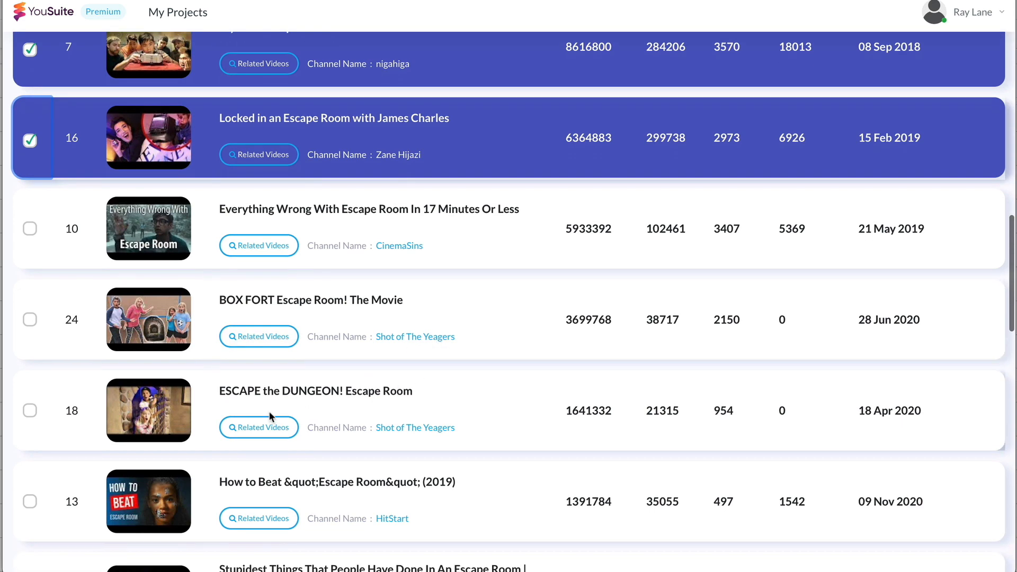
scroll(310, 412, down, 2)
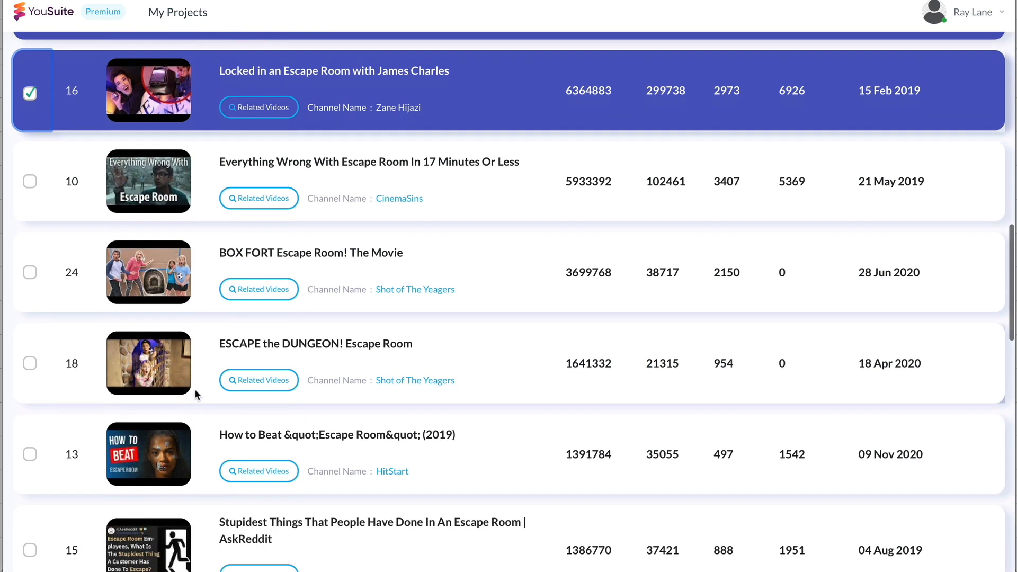
click(29, 364)
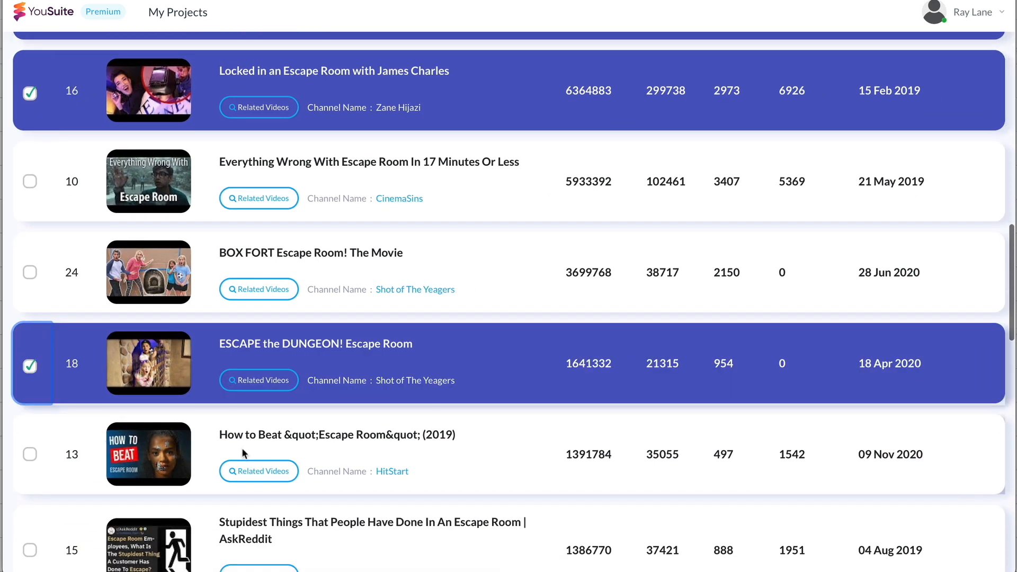
scroll(242, 447, down, 3)
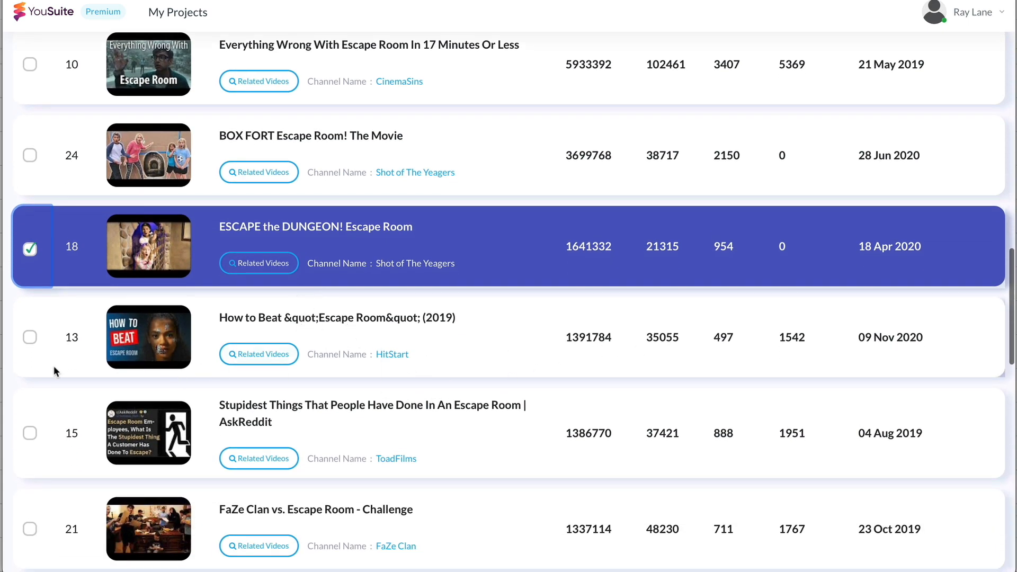
click(29, 337)
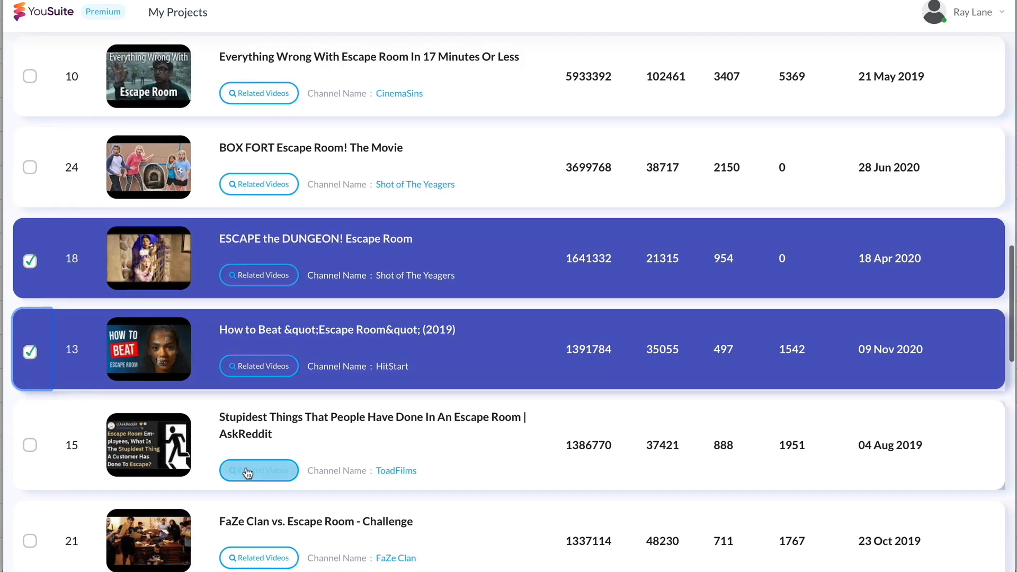
Add the selected videos to the Hesperia list of the Impossible Escape Hesperia project
scroll(256, 447, down, 3)
scroll(257, 449, down, 18)
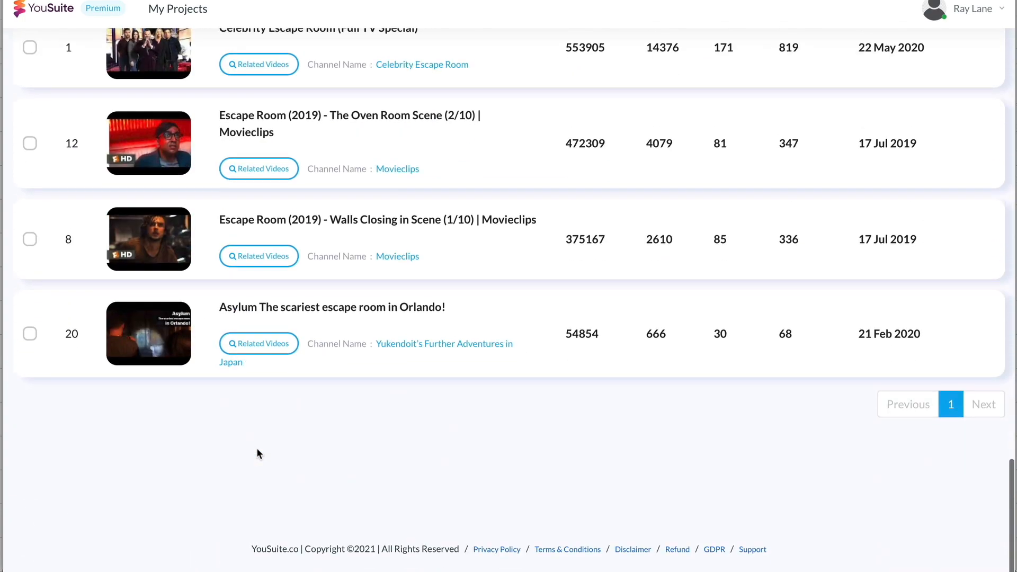
scroll(257, 449, up, 20)
scroll(257, 451, up, 10)
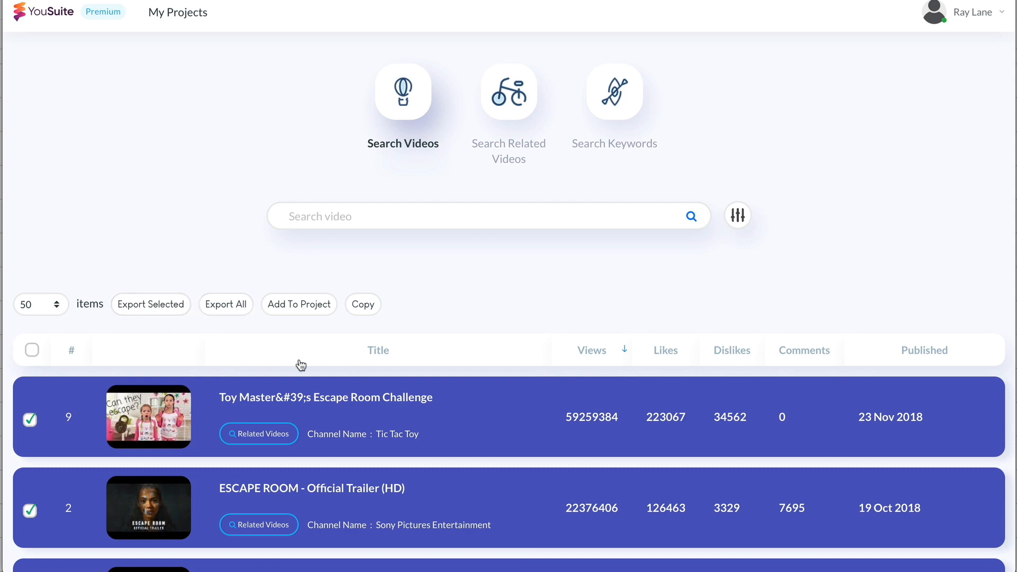
click(307, 308)
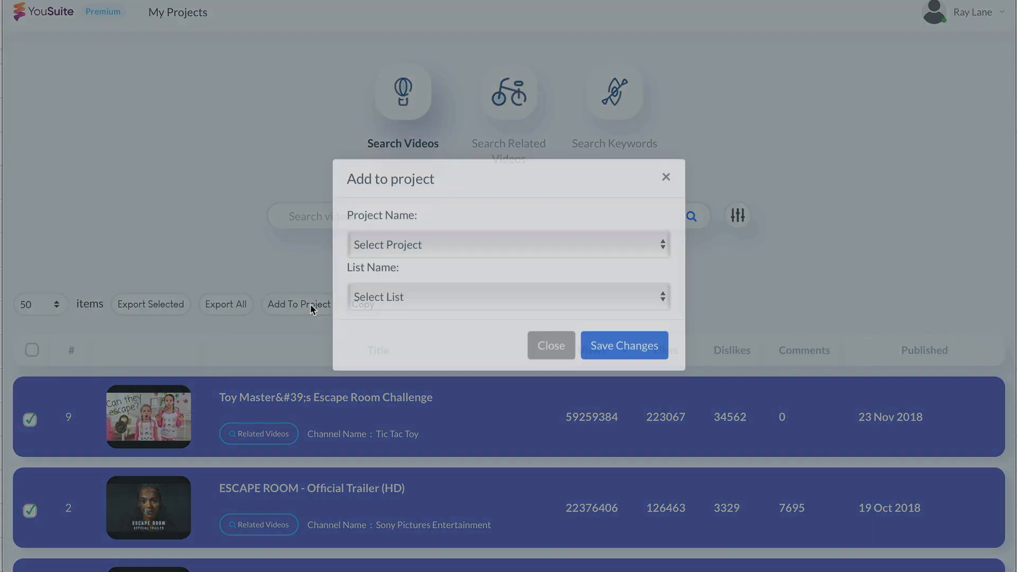
click(415, 269)
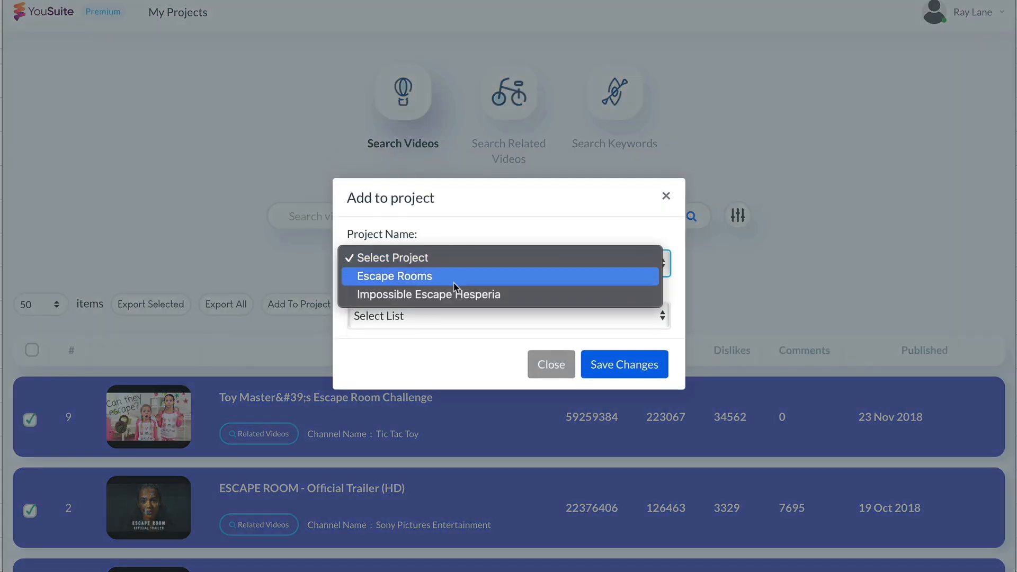
click(419, 295)
click(398, 316)
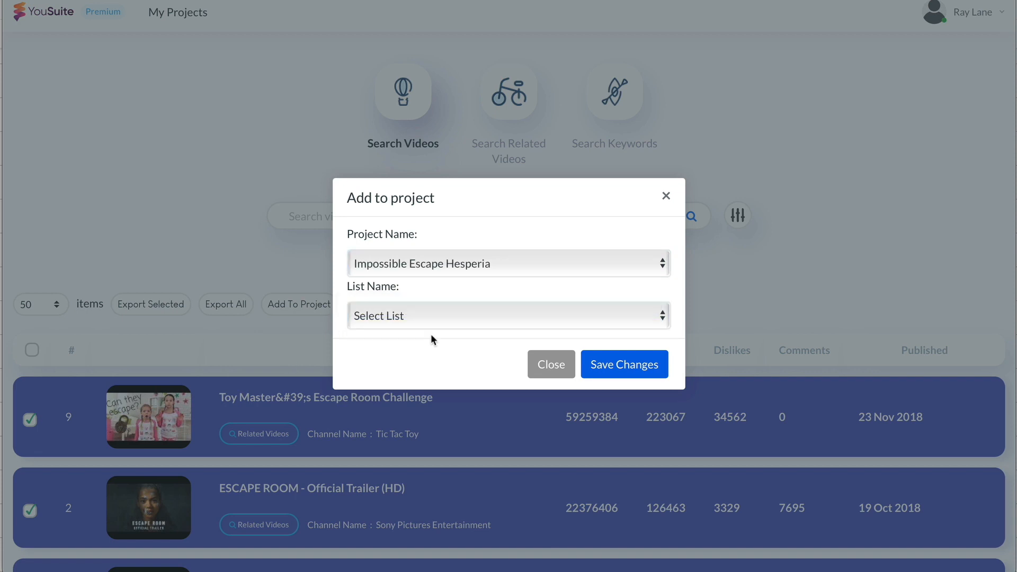
click(430, 324)
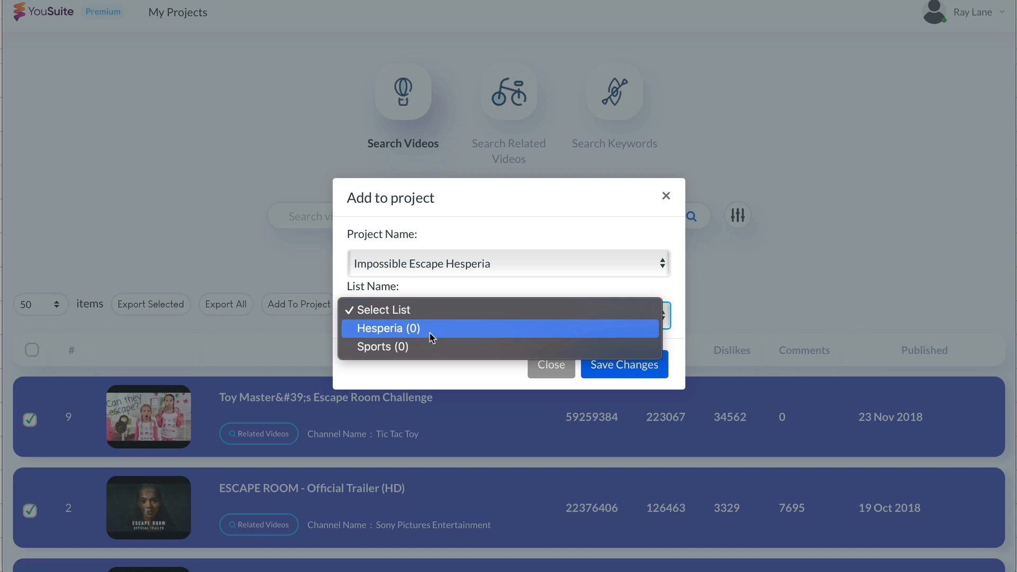
click(431, 334)
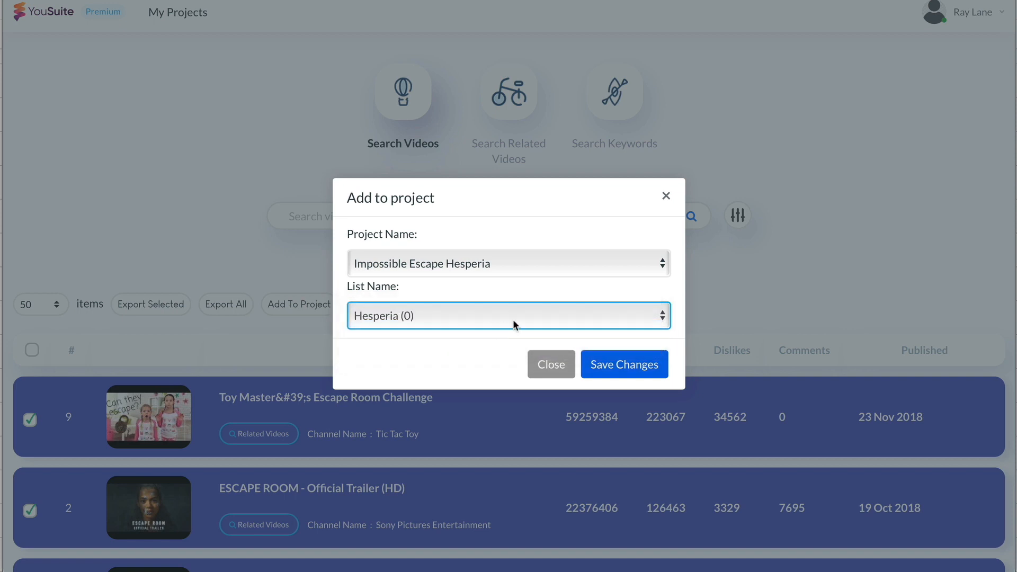
click(623, 369)
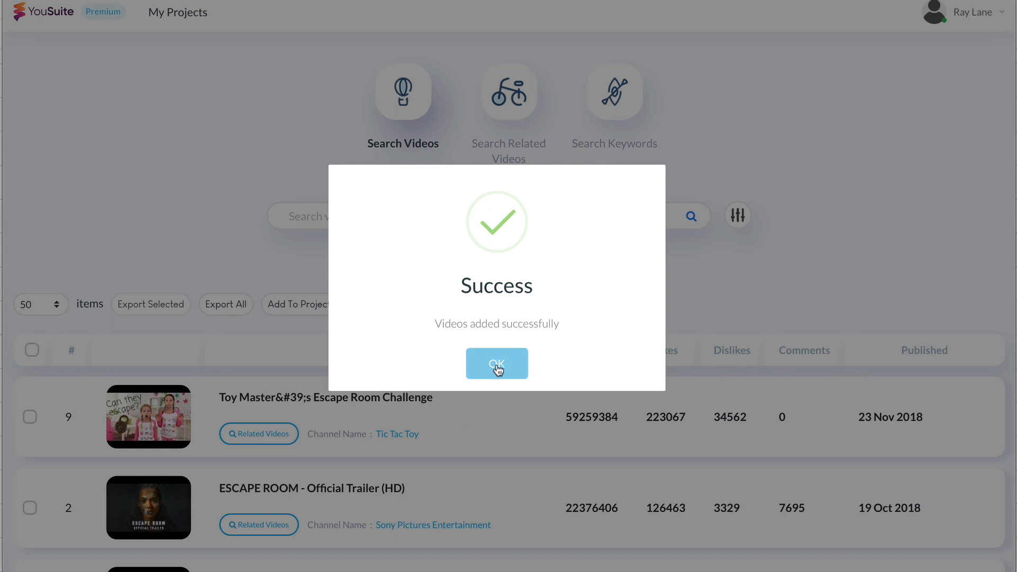
click(775, 336)
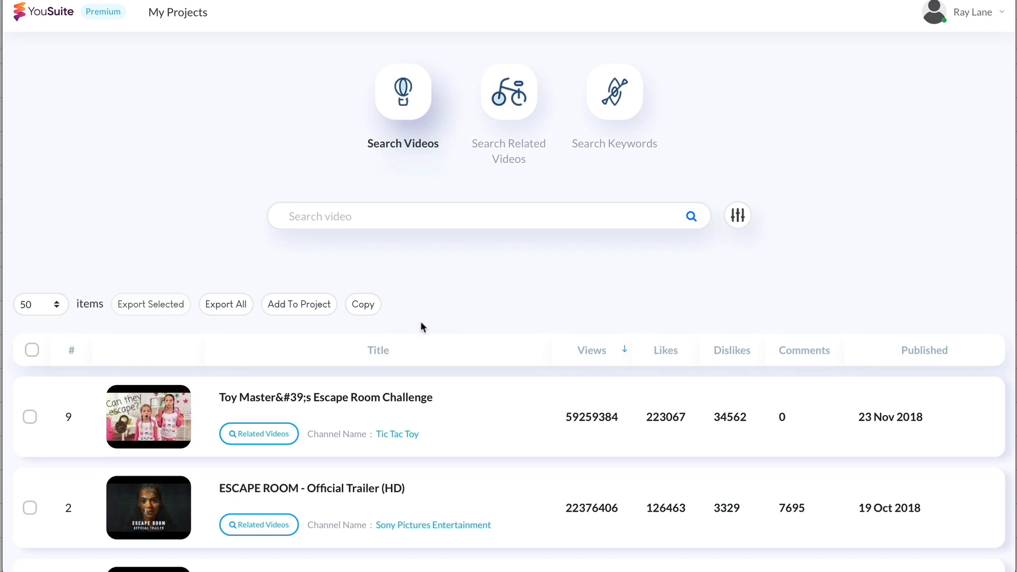
Look over the Escape Room search results and the videos saved in the project's Hesperia list
scroll(511, 376, down, 10)
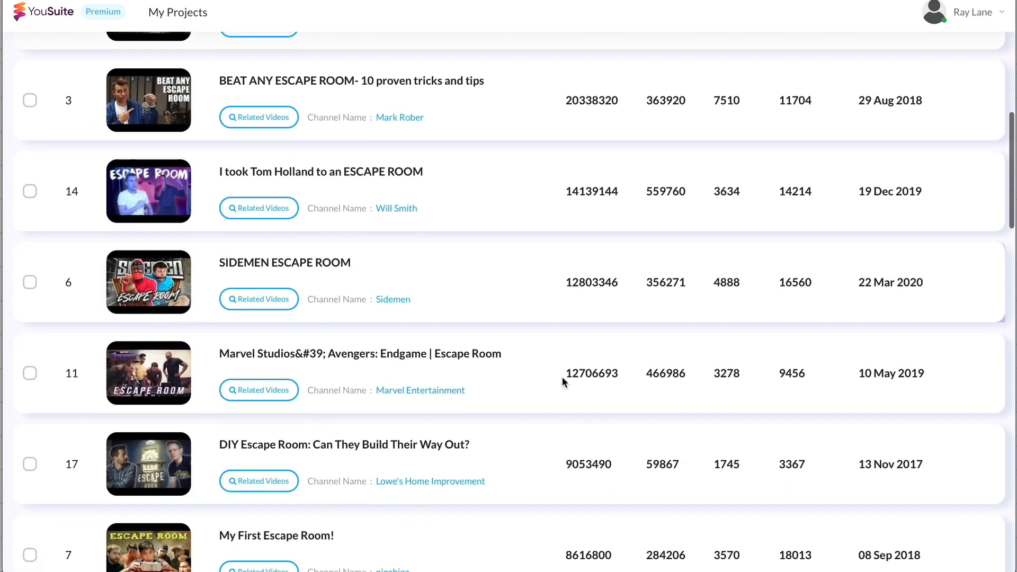
scroll(561, 377, down, 14)
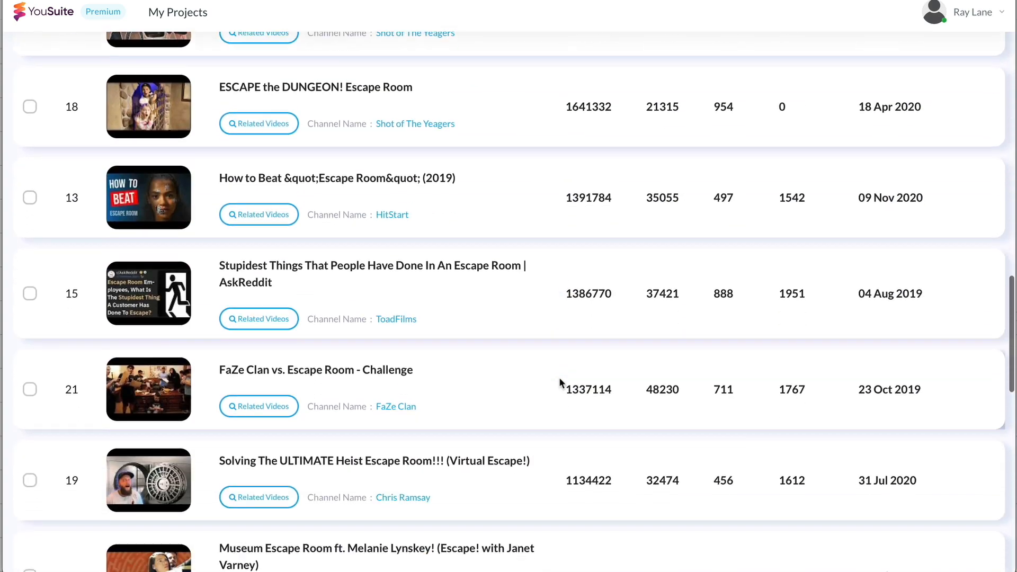
scroll(560, 379, up, 20)
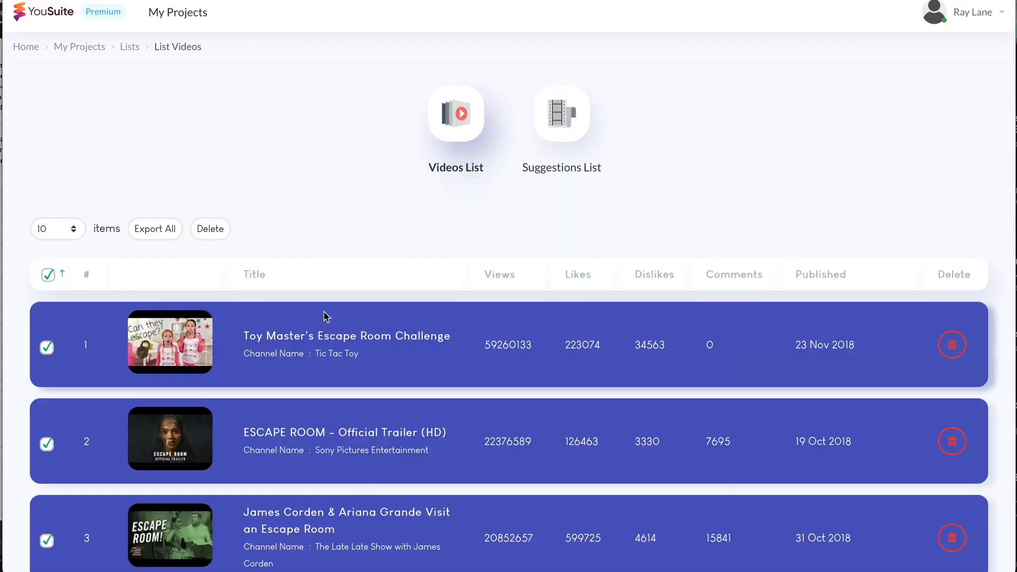
scroll(325, 318, down, 1)
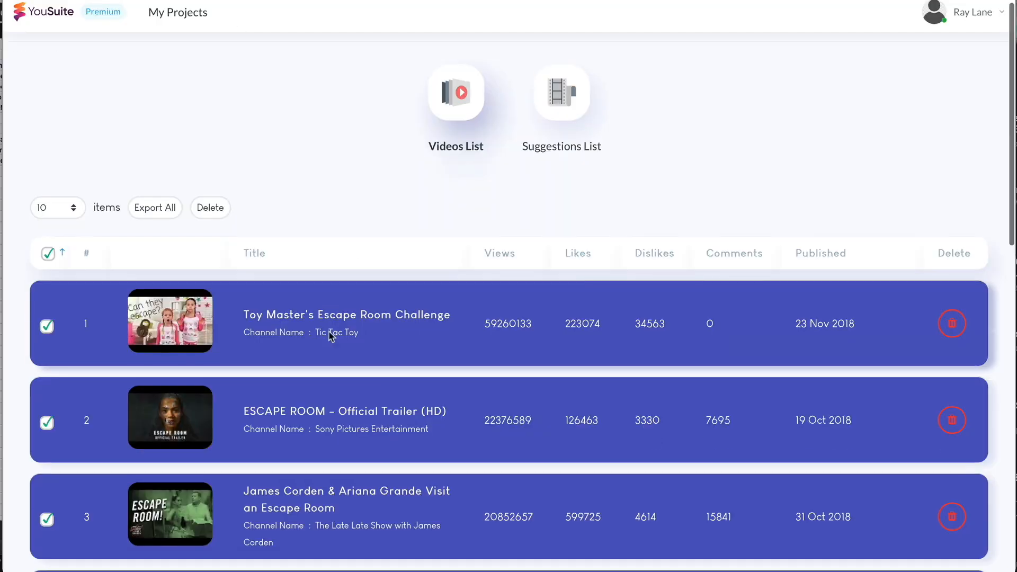
scroll(330, 337, down, 15)
scroll(330, 336, up, 17)
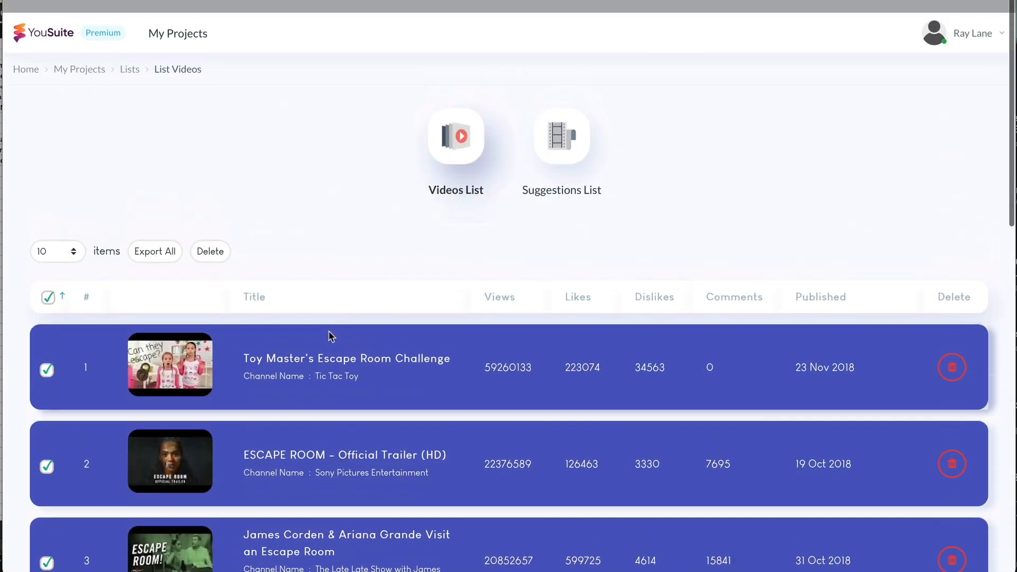
scroll(330, 337, down, 1)
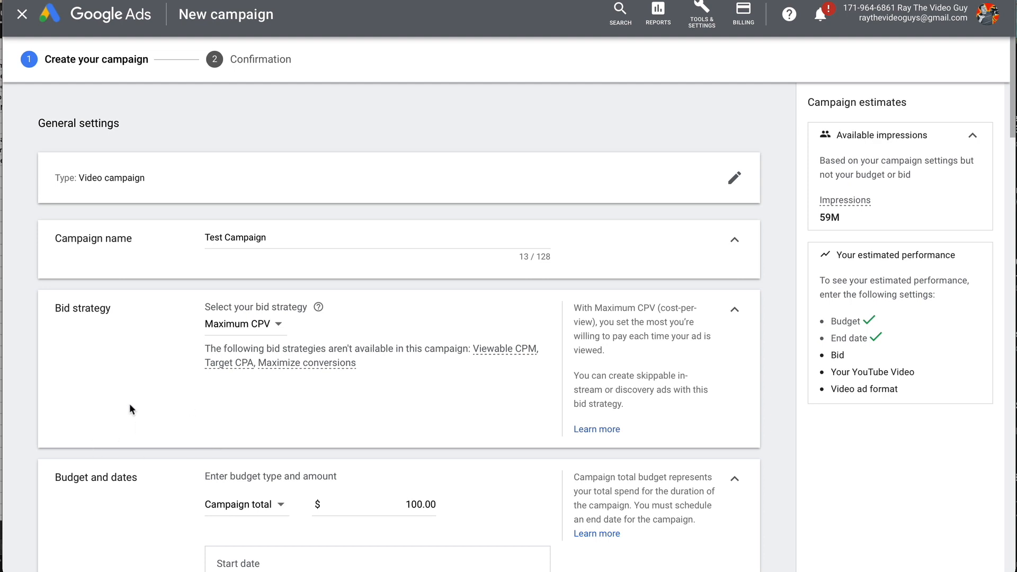
In Google Ads, review Test Campaign's bid strategy, budget and dates, locations, languages and inventory type
scroll(267, 348, down, 1)
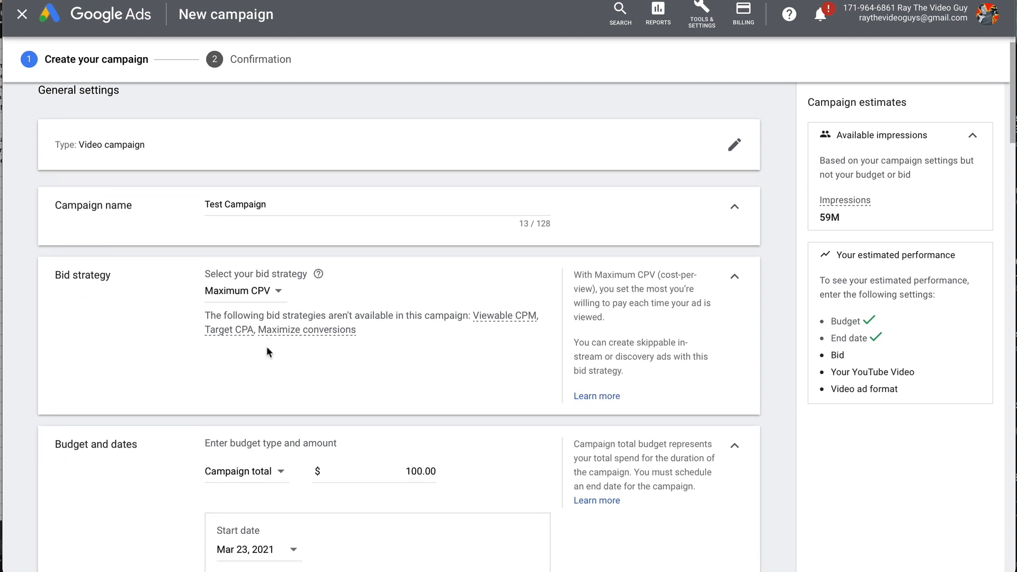
scroll(257, 296, down, 5)
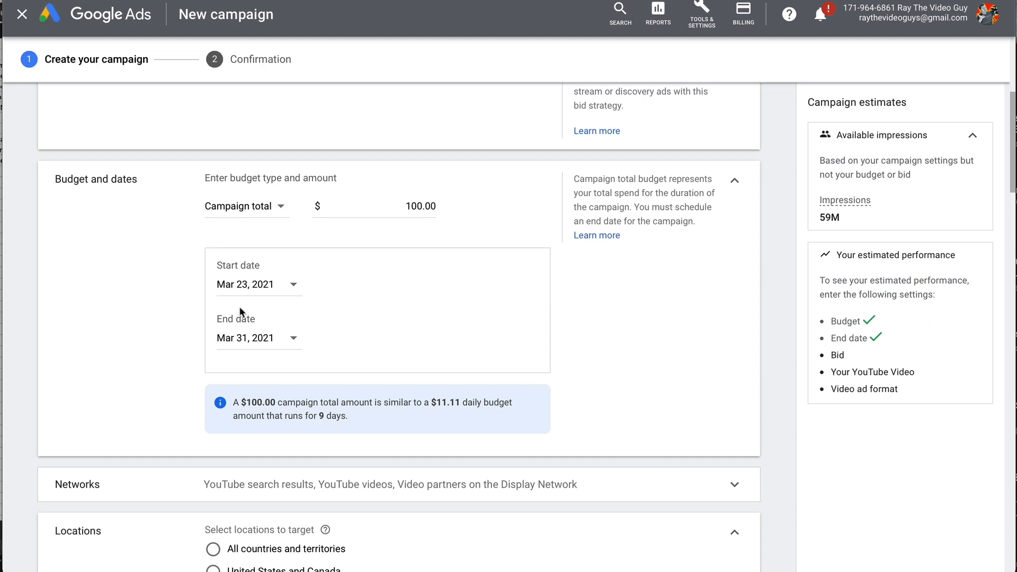
scroll(245, 345, down, 2)
scroll(246, 348, down, 4)
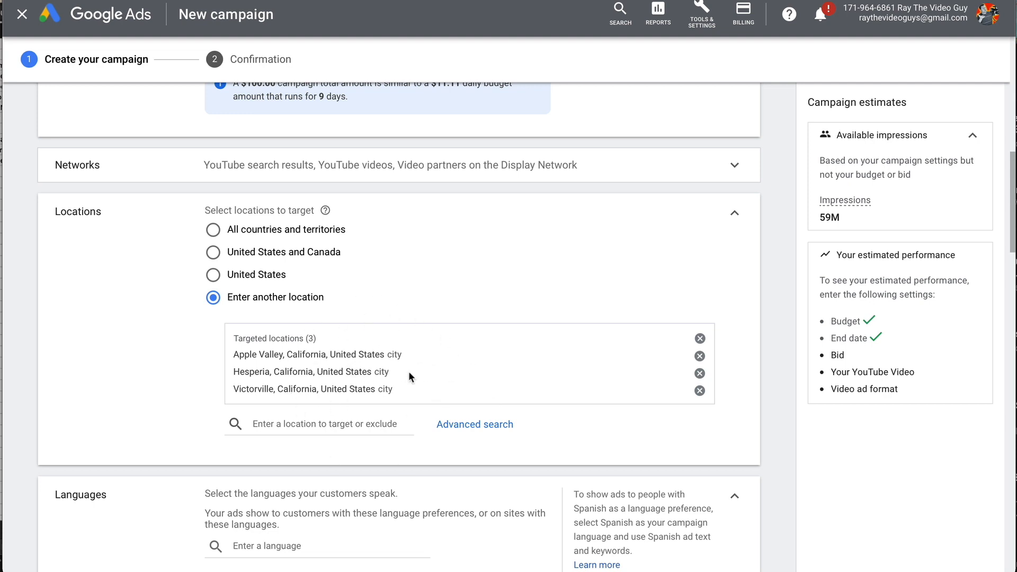
scroll(339, 379, down, 3)
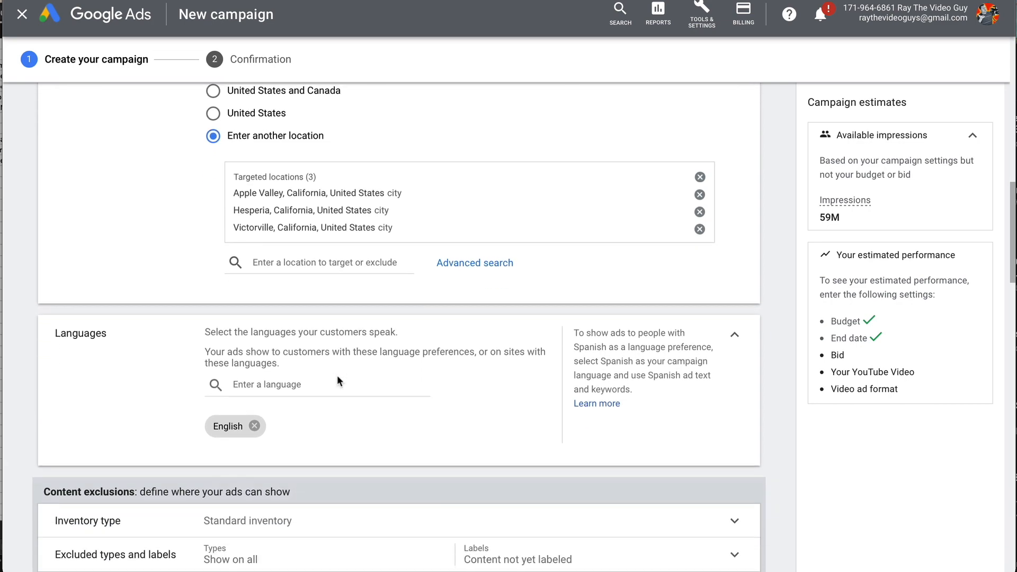
scroll(281, 379, down, 1)
scroll(288, 323, down, 4)
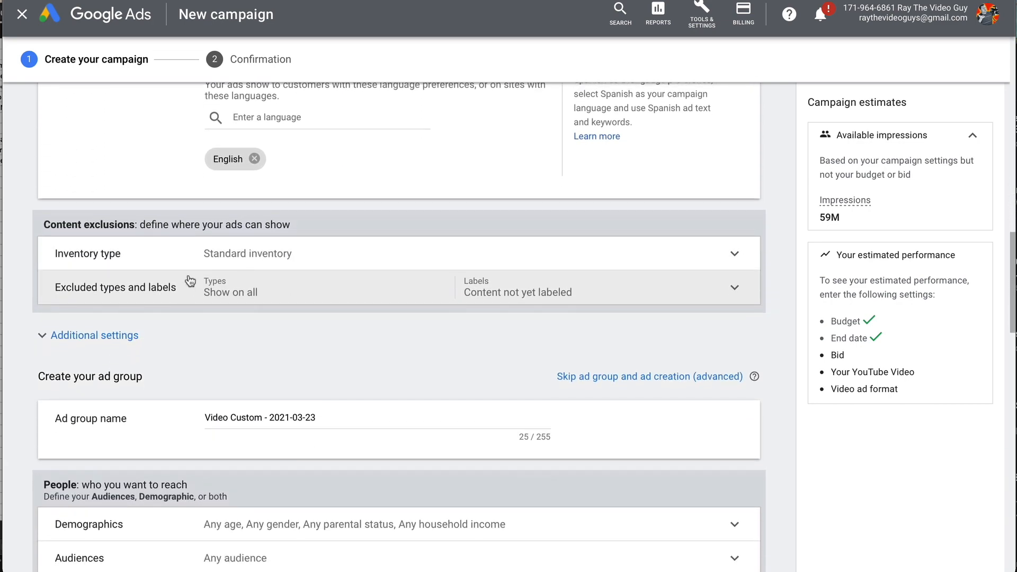
click(361, 269)
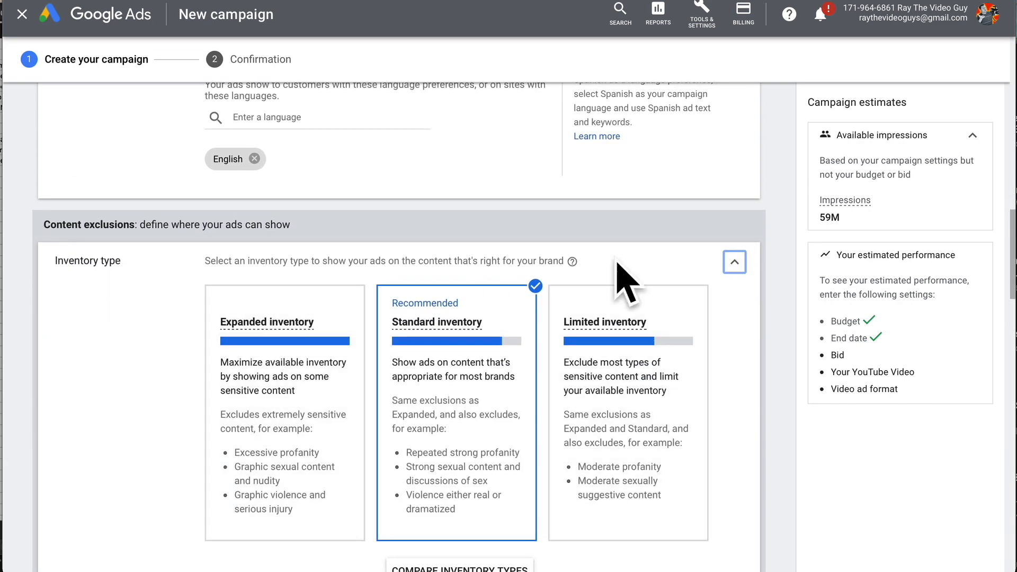
click(734, 262)
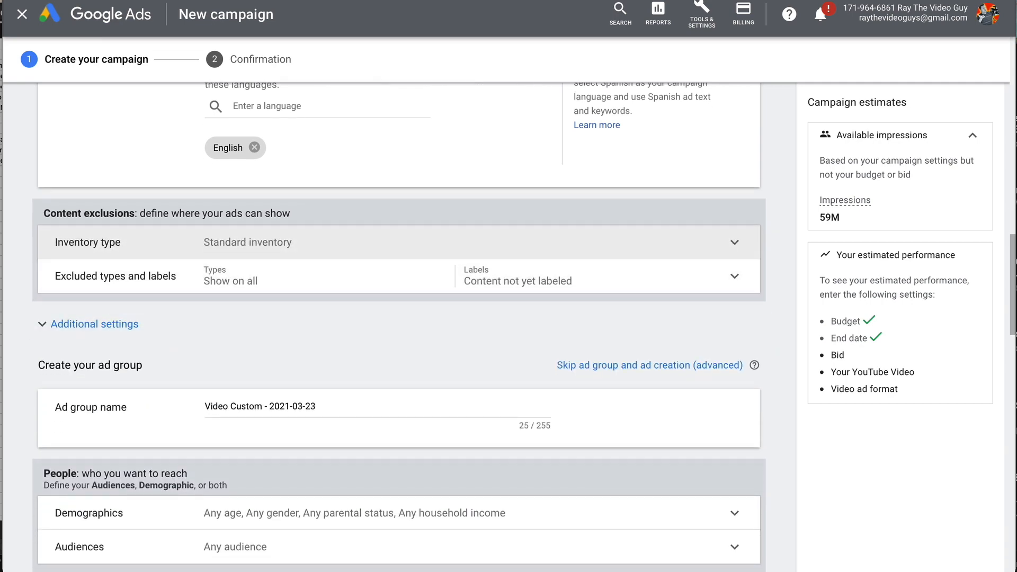
Rename the campaign's ad group as Hesperia Placements
scroll(249, 326, down, 2)
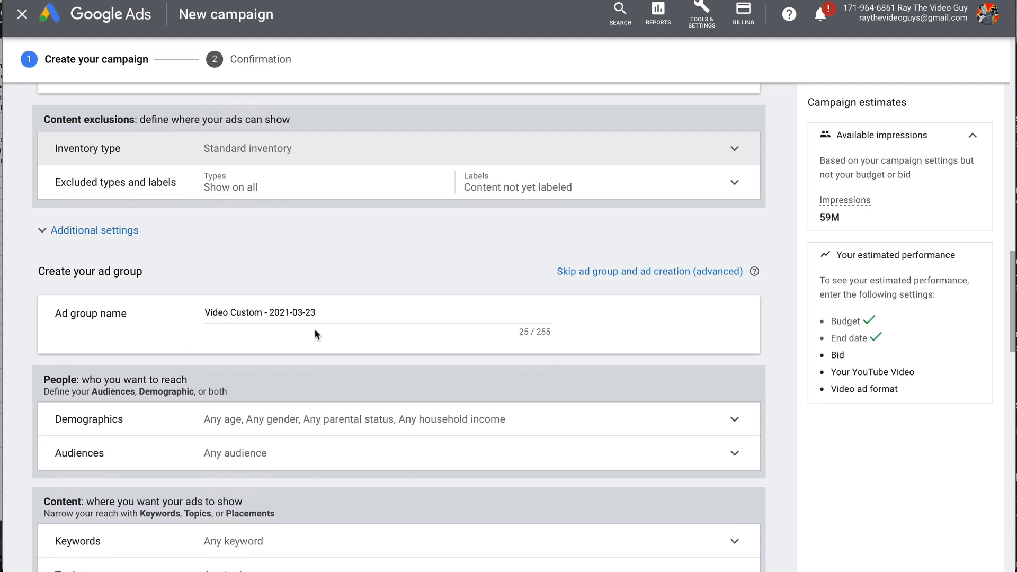
scroll(259, 400, down, 1)
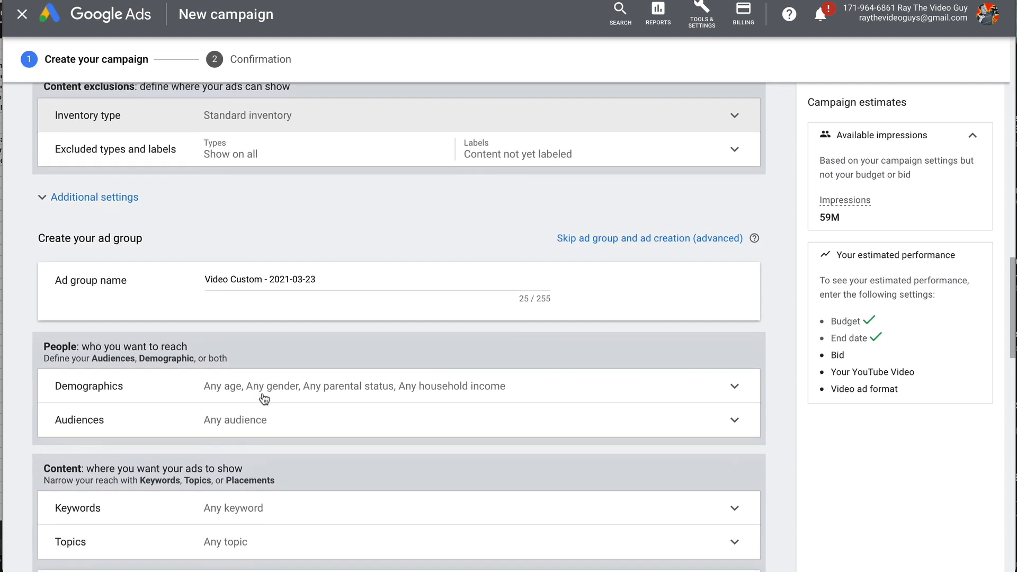
drag(328, 281, 188, 266)
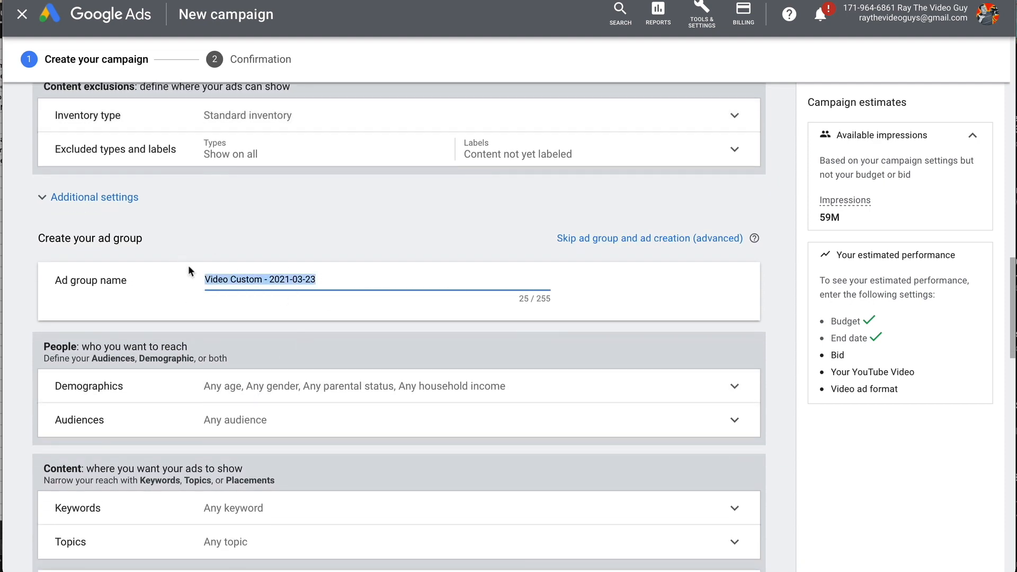
text(He)
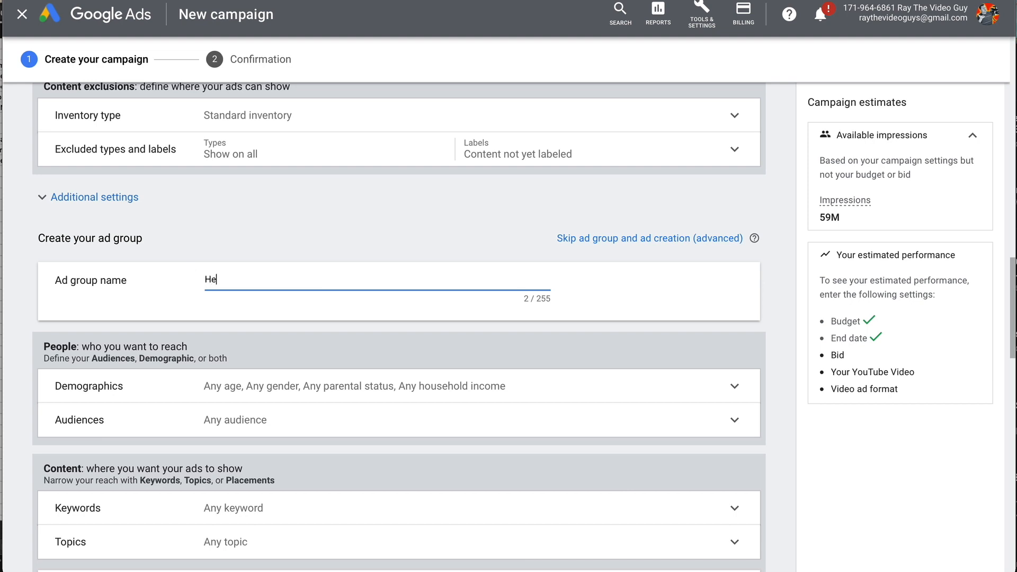
text(speria Placements)
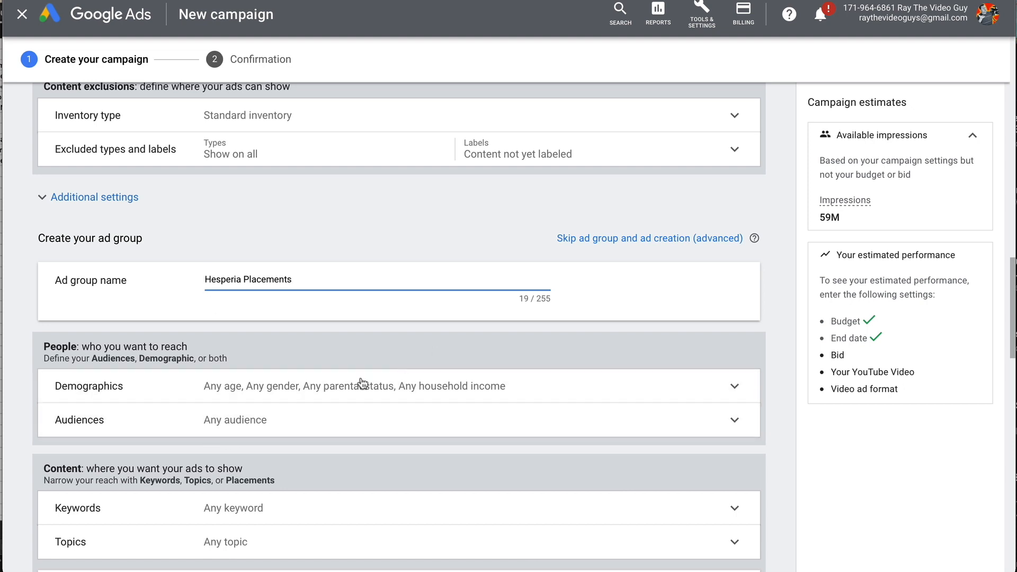
Try excluding the 65+ age group and parents from the ad group's demographic targeting, and include both again
scroll(243, 371, down, 3)
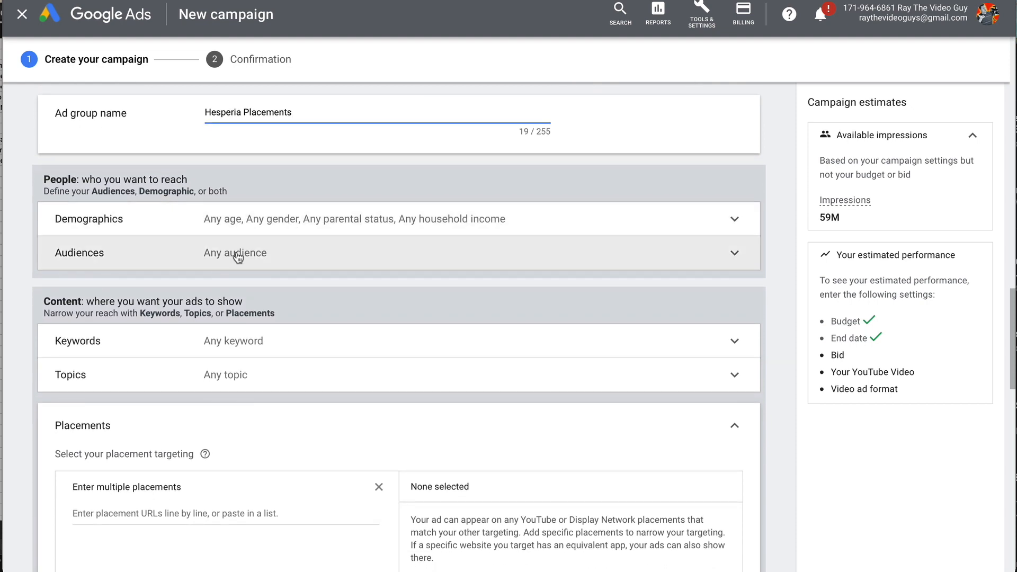
click(287, 224)
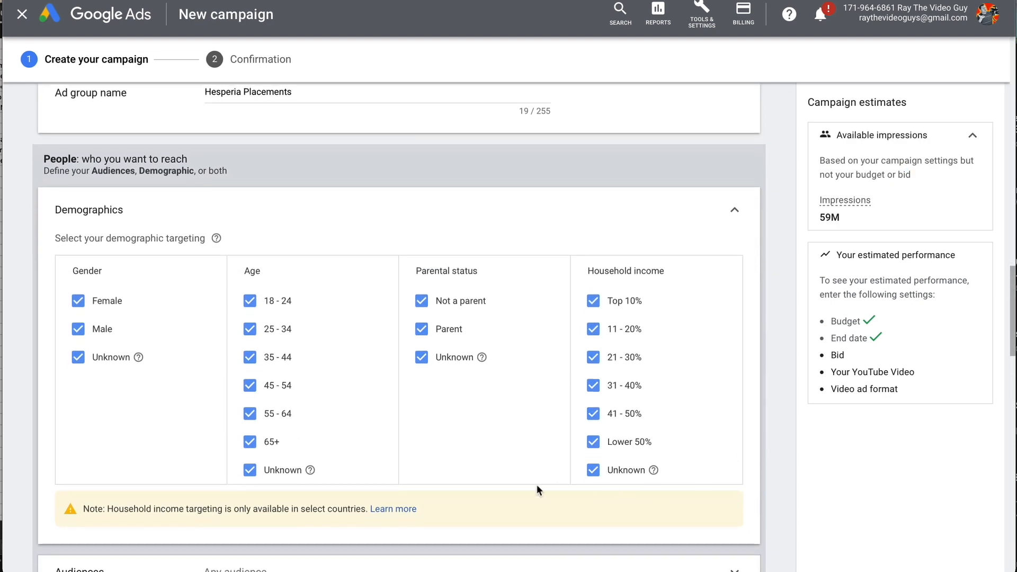
click(250, 441)
scroll(447, 358, down, 1)
click(422, 327)
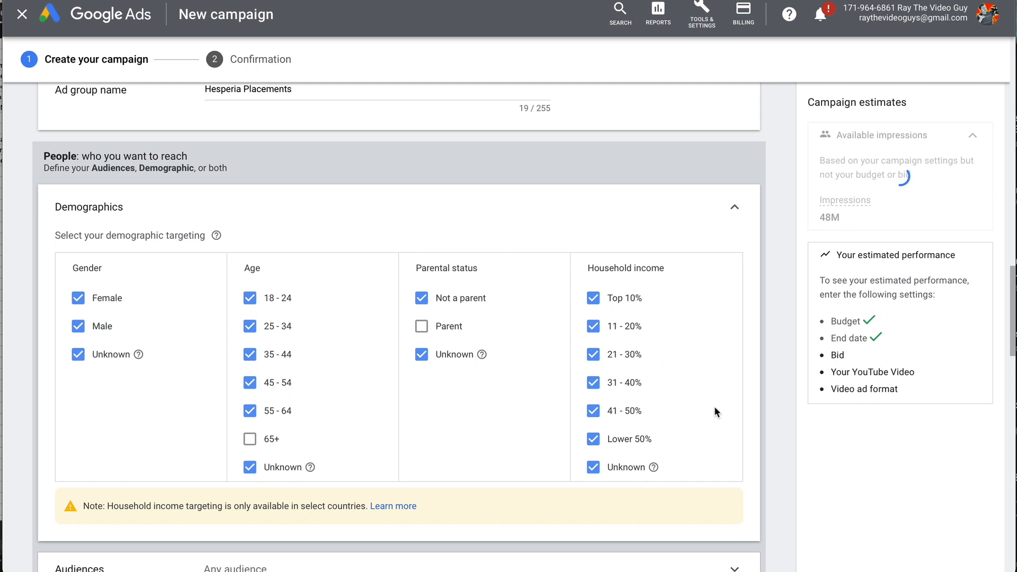
click(421, 327)
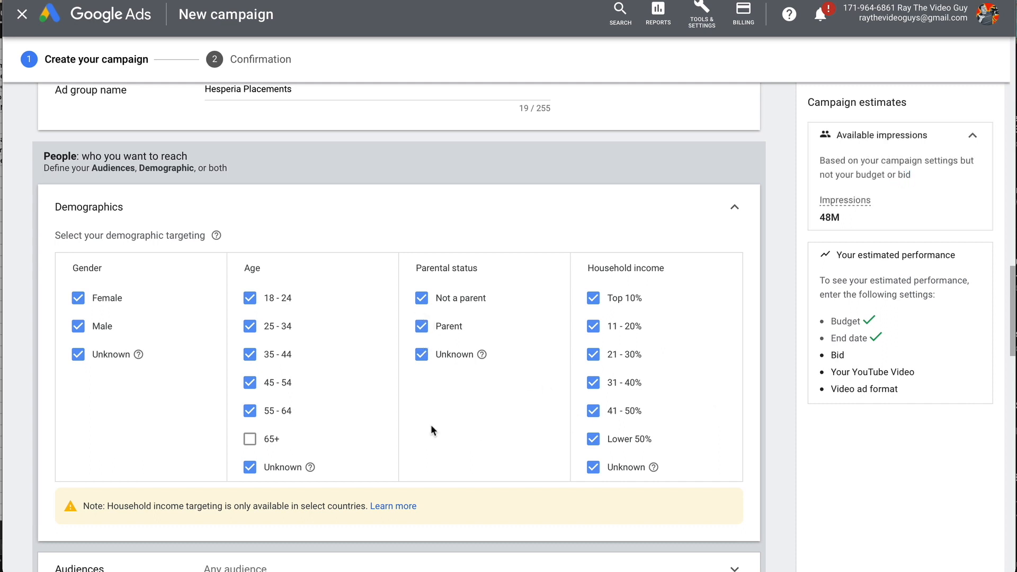
scroll(456, 423, down, 5)
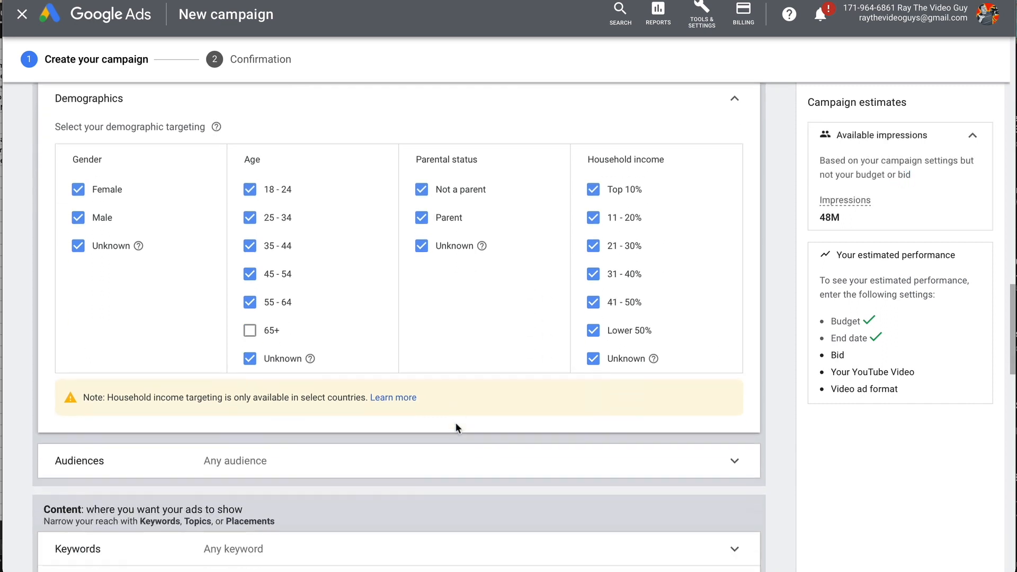
click(250, 205)
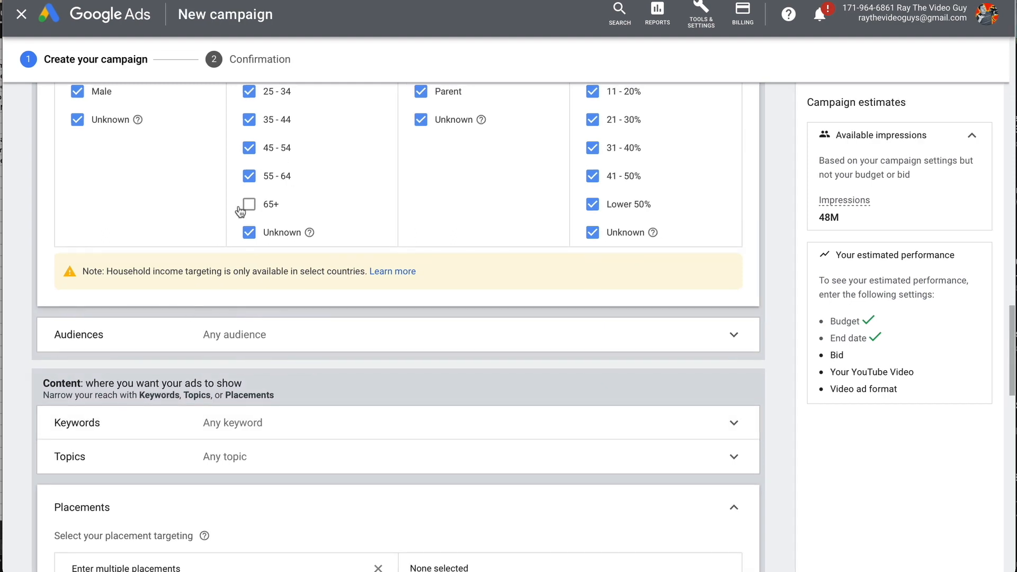
Open the ad group's audience targeting and examine the suggested audiences available for selection
scroll(265, 371, down, 1)
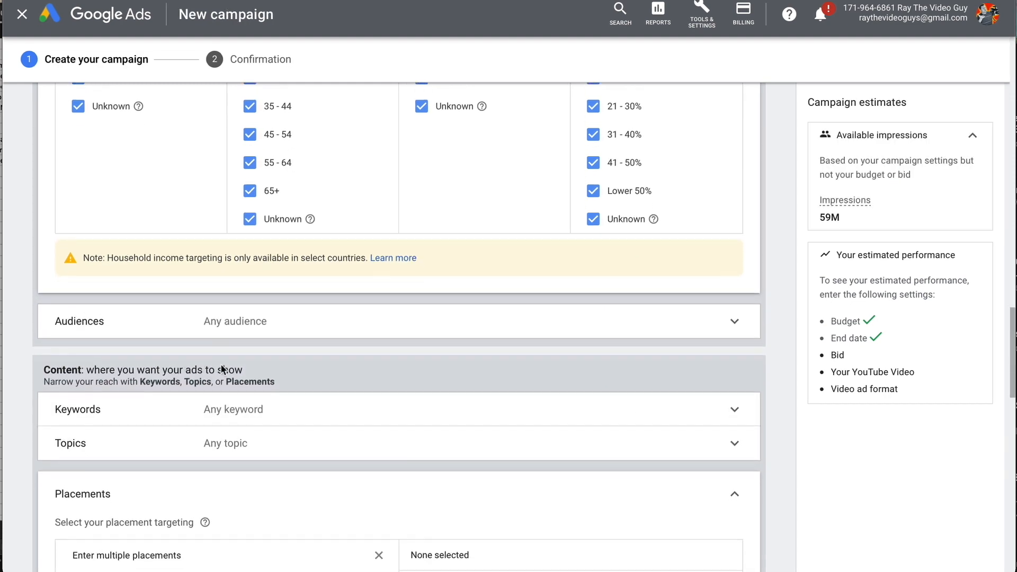
click(242, 320)
scroll(265, 349, down, 5)
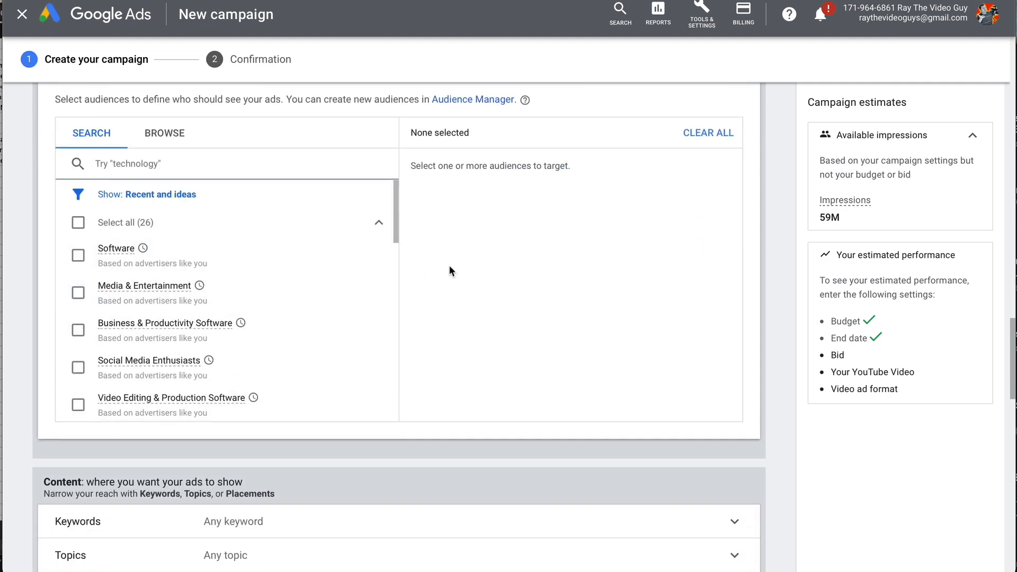
scroll(342, 327, down, 4)
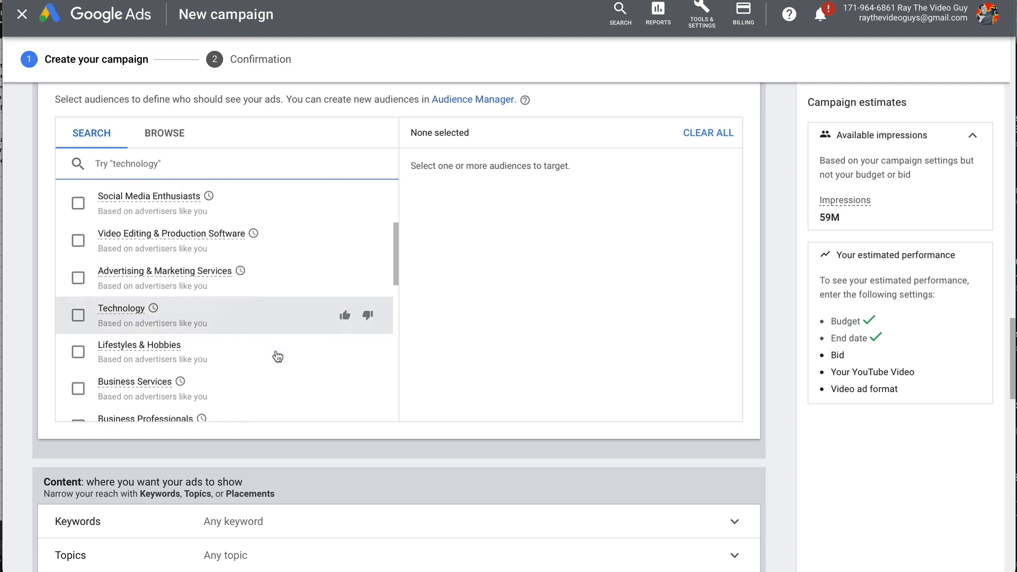
scroll(278, 356, down, 2)
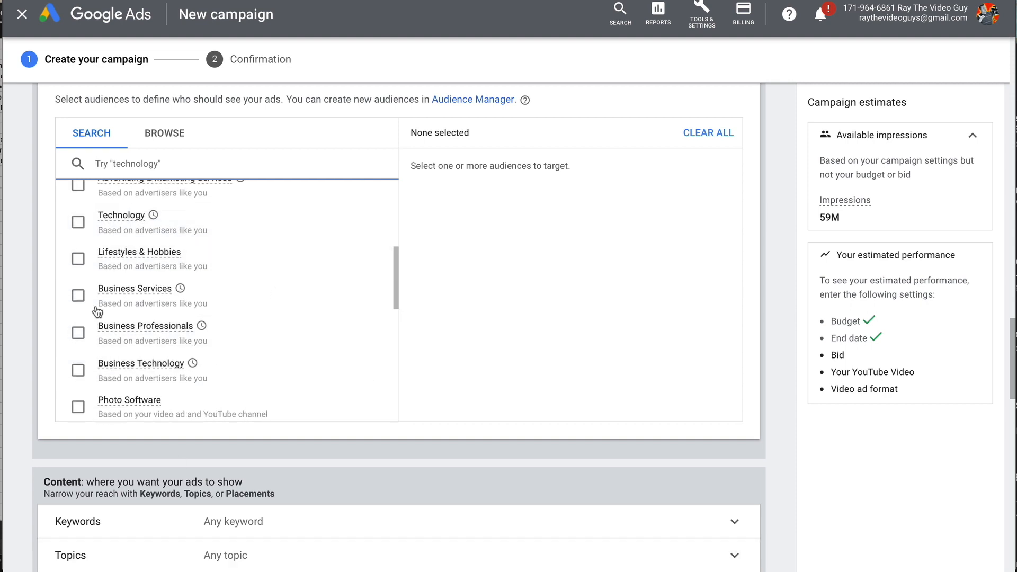
scroll(461, 471, down, 4)
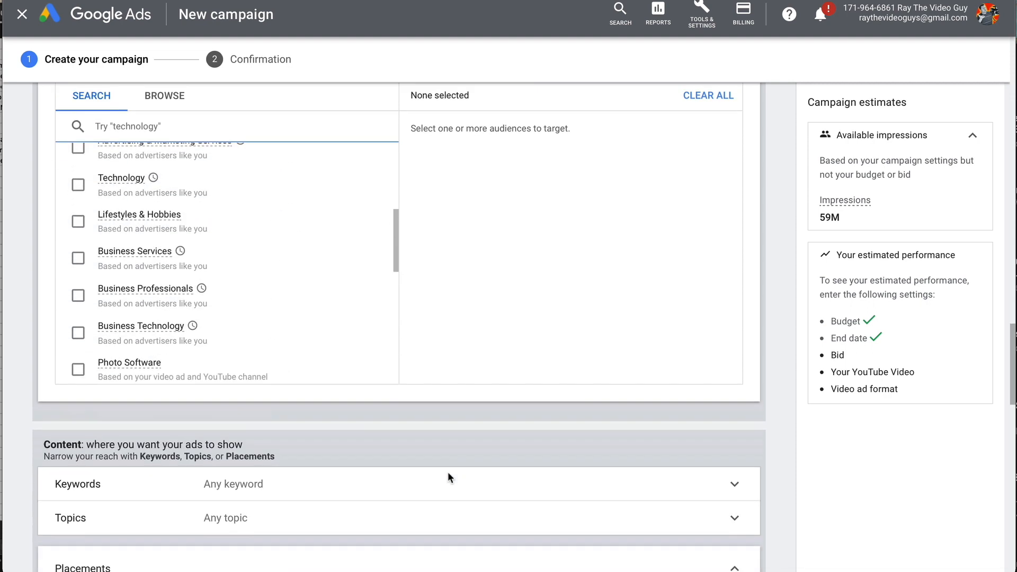
Paste the ten Escape Room YouTube video URLs as multiple placements and add them to the ad group's placement targeting
scroll(409, 493, down, 3)
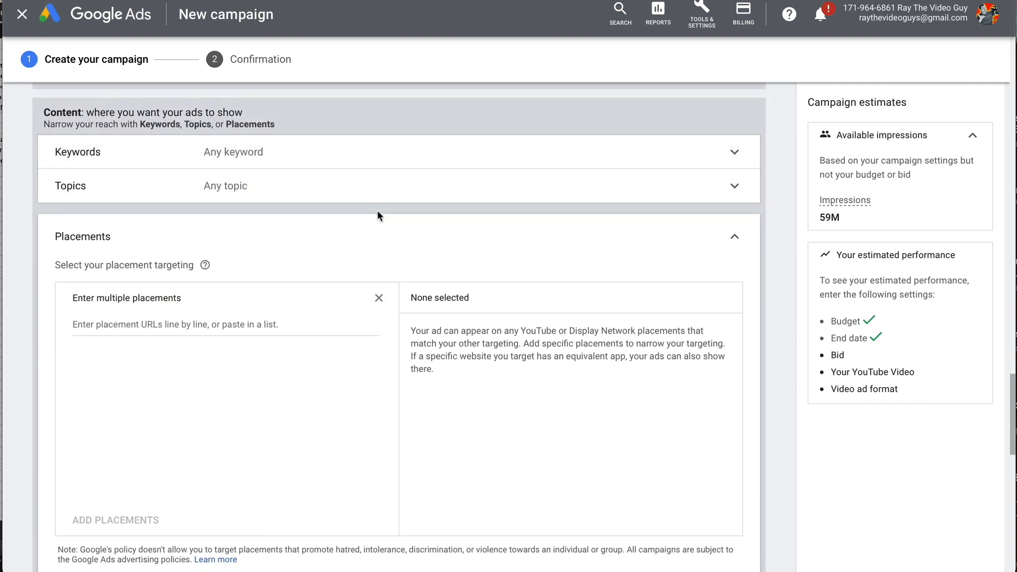
scroll(196, 316, down, 1)
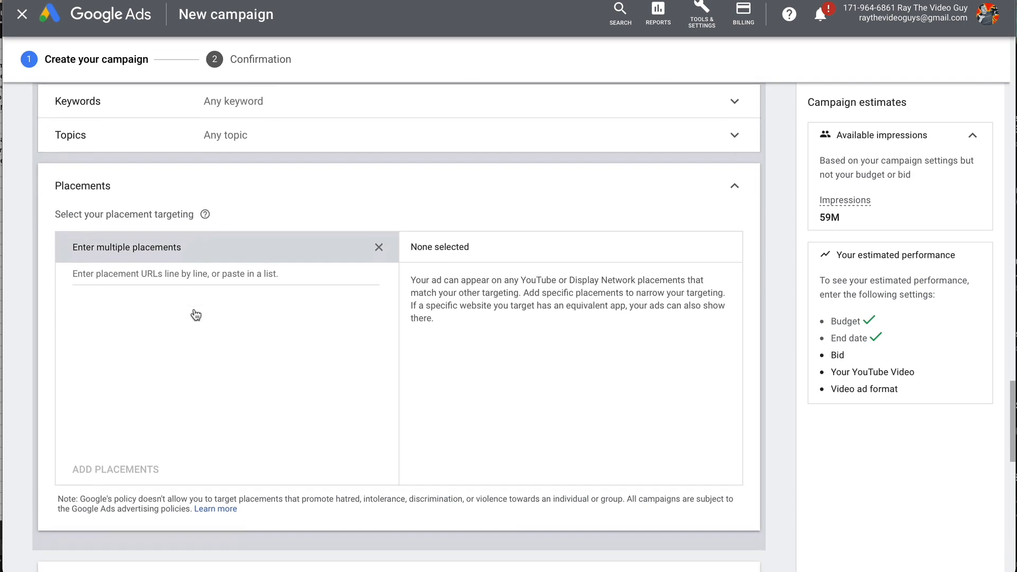
scroll(196, 316, down, 1)
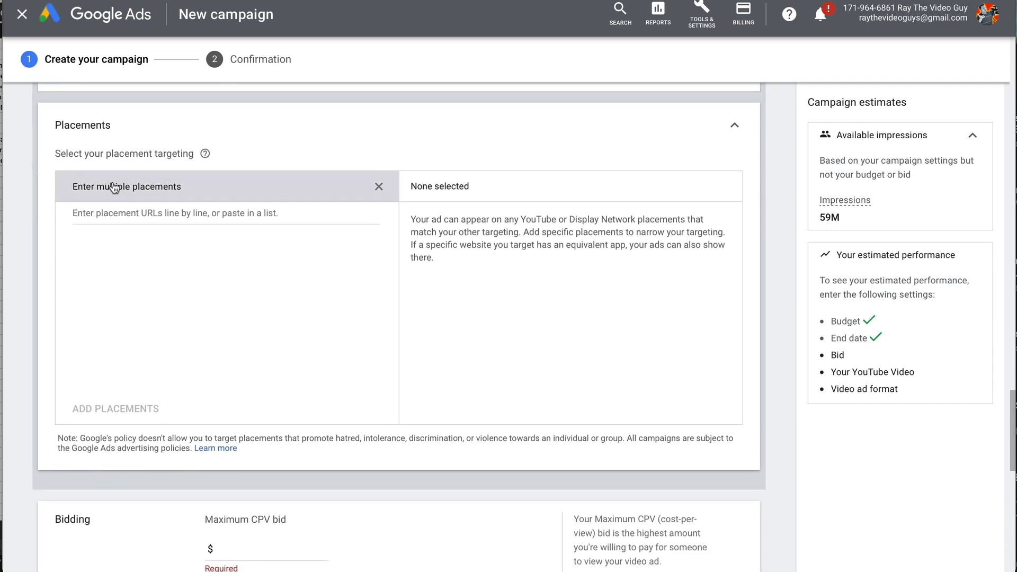
click(100, 127)
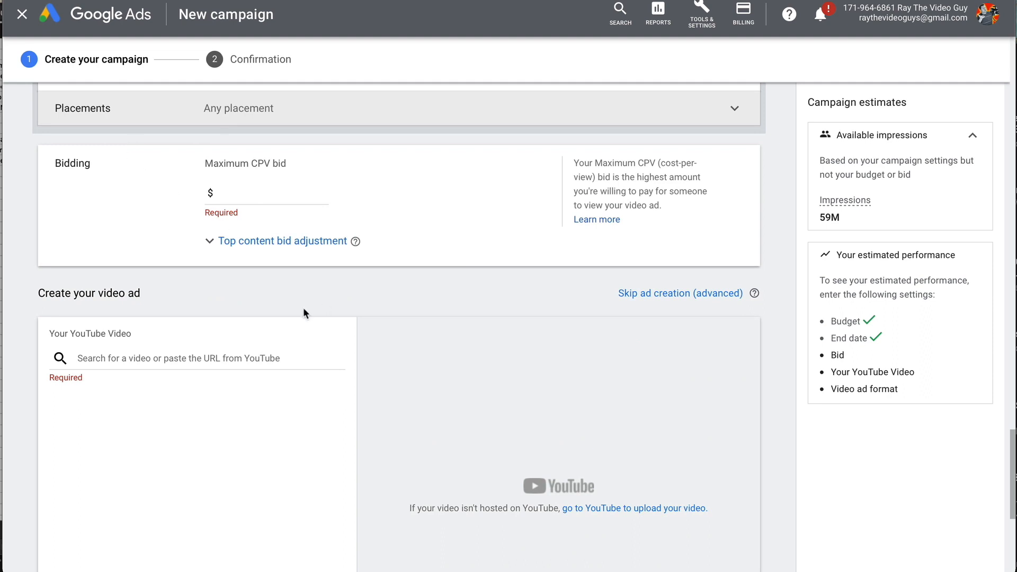
scroll(265, 255, up, 1)
click(119, 165)
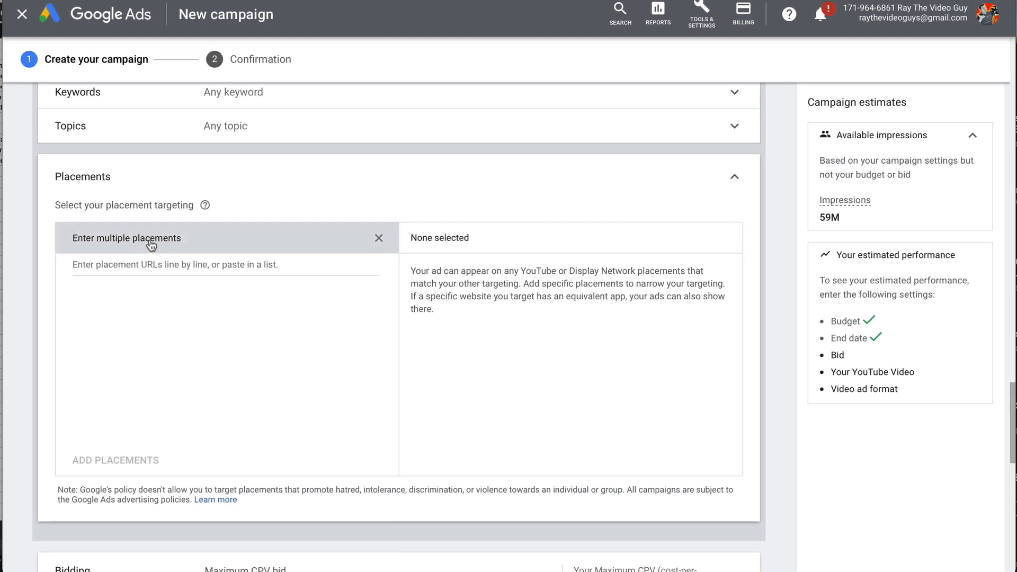
click(151, 245)
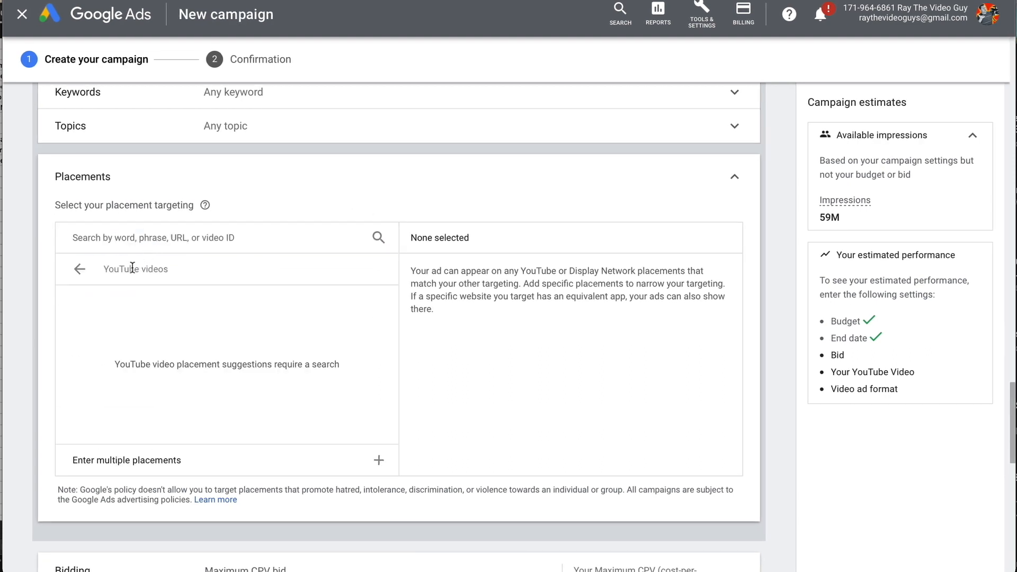
click(141, 460)
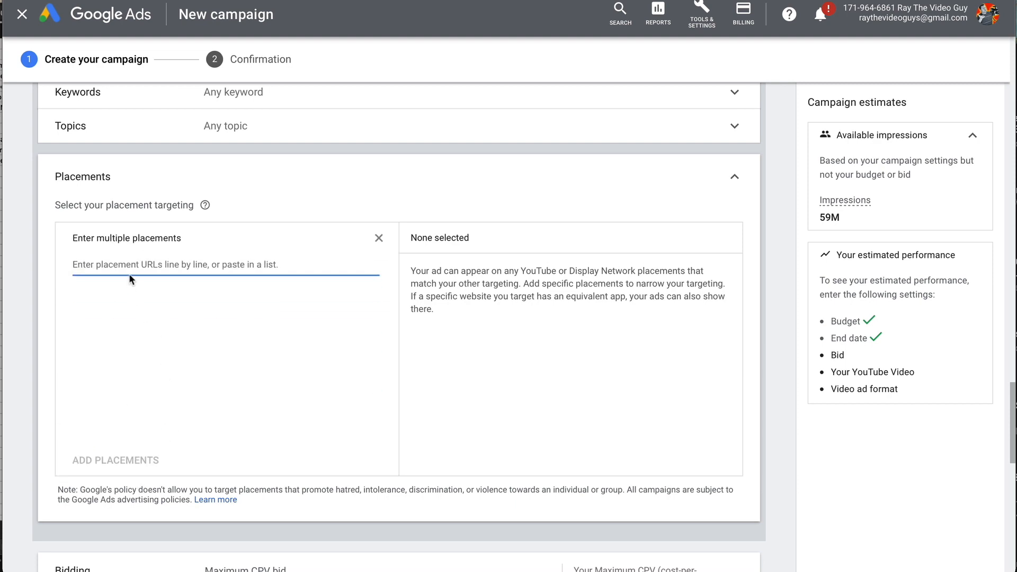
text(https://www.youtube.com/watch?v=ep8xM7vfXR4 https://www.youtube.com/watch?v=6dSKUoV0SNI https://www.youtube.com/watch?v=0iy3HPxBFQY https://www.youtube.com/watch?v=zwgaTYOx0RI https://www.youtube.com/watch?v=DqCNuTOrAwY https://www.youtube.com/watch?v=w9jjpn6W2to https://www.youtube.com/watch?v=mGOz7vFLaxM https://www.youtube.com/watch?v=2c8z2XvcSf8 https://www.youtube.com/watch?v=yioFTDleTMU https://www.youtube.com/watch?v=54ef2oiiw4U)
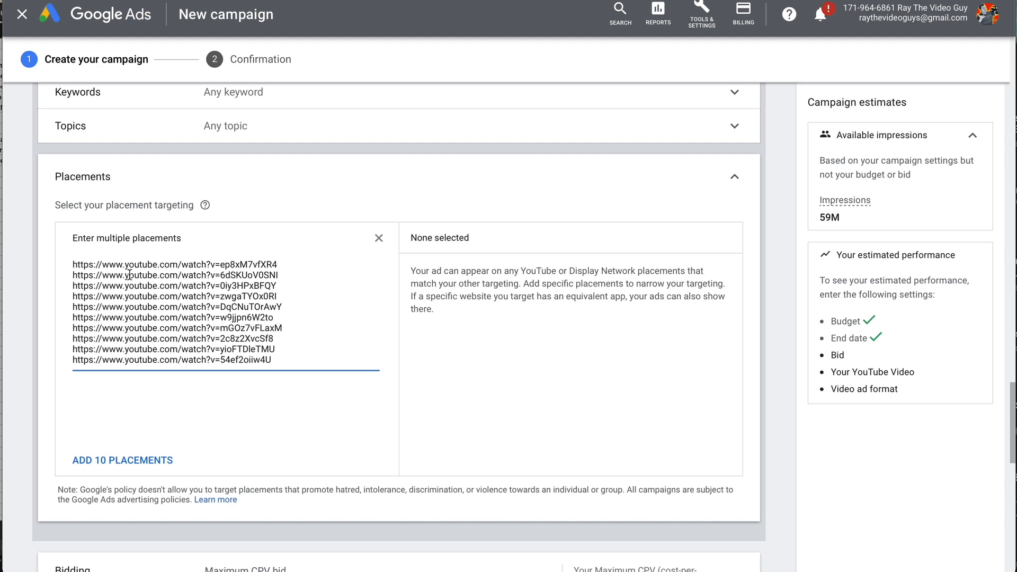
click(117, 470)
Review the selected YouTube video placements together with the ad group's demographic and audience targeting
scroll(564, 302, down, 10)
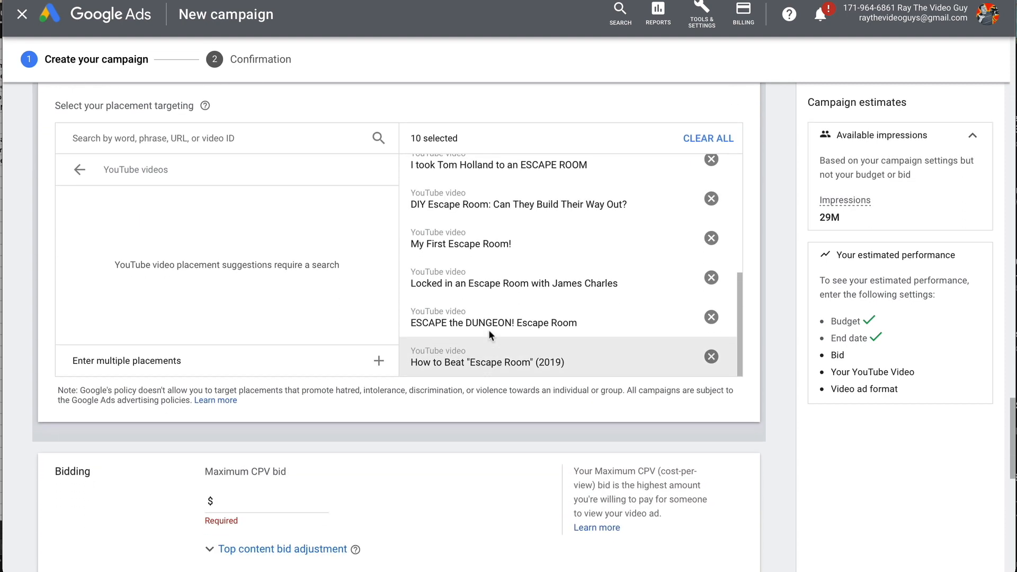
scroll(489, 326, up, 7)
scroll(488, 326, up, 1)
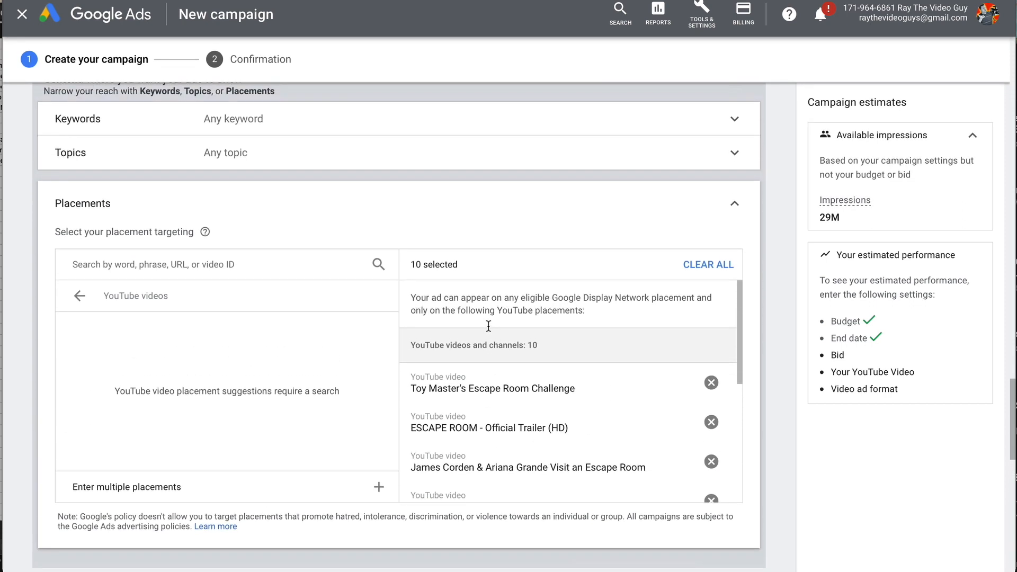
scroll(499, 356, down, 1)
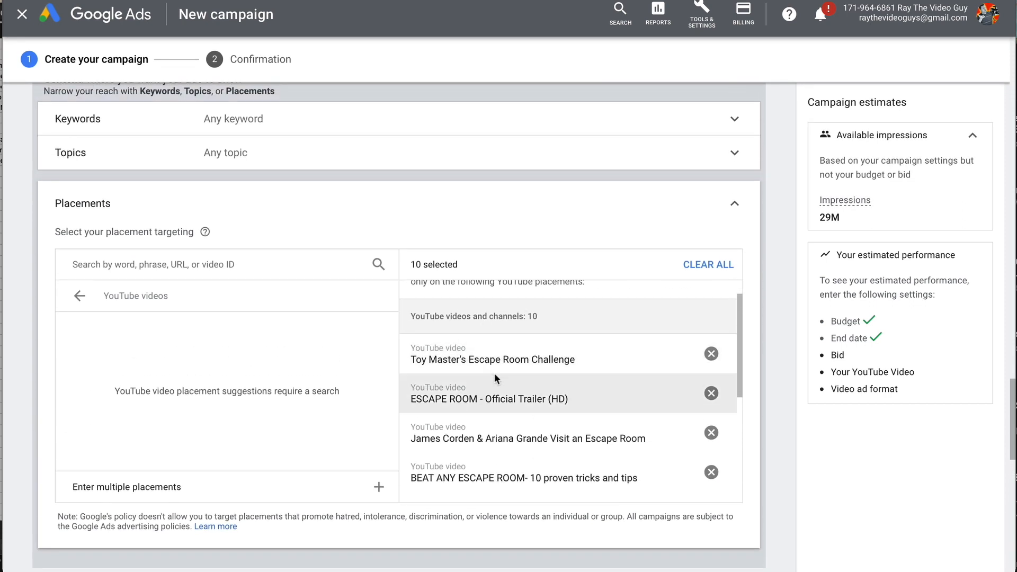
scroll(490, 392, down, 3)
scroll(489, 397, down, 5)
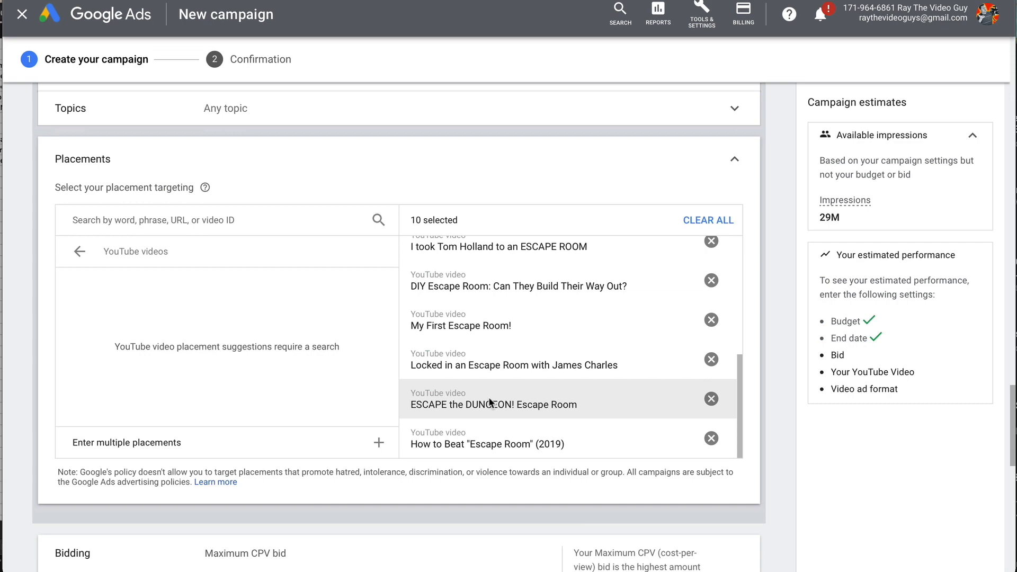
scroll(480, 332, up, 15)
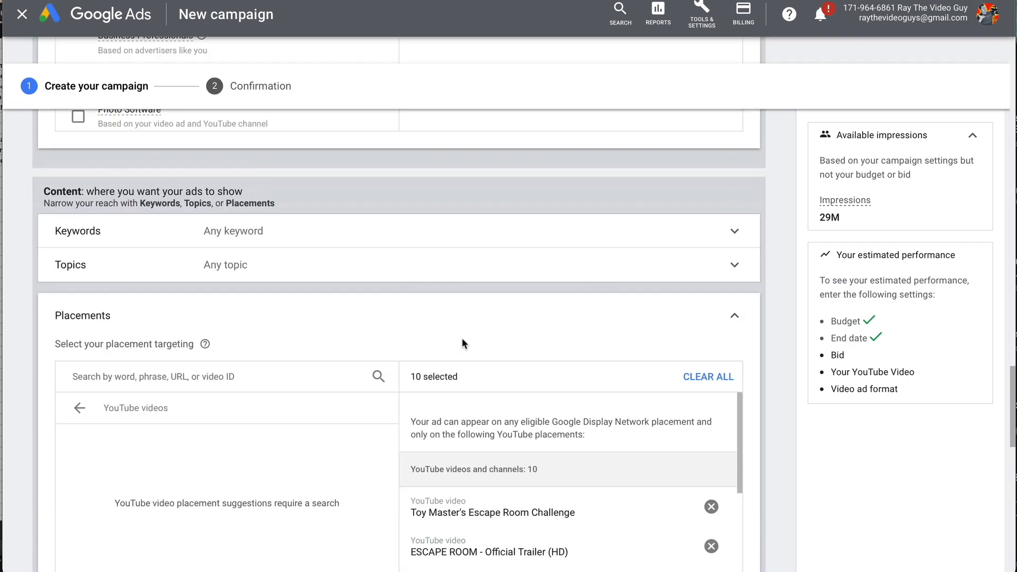
scroll(307, 318, up, 4)
scroll(318, 339, down, 14)
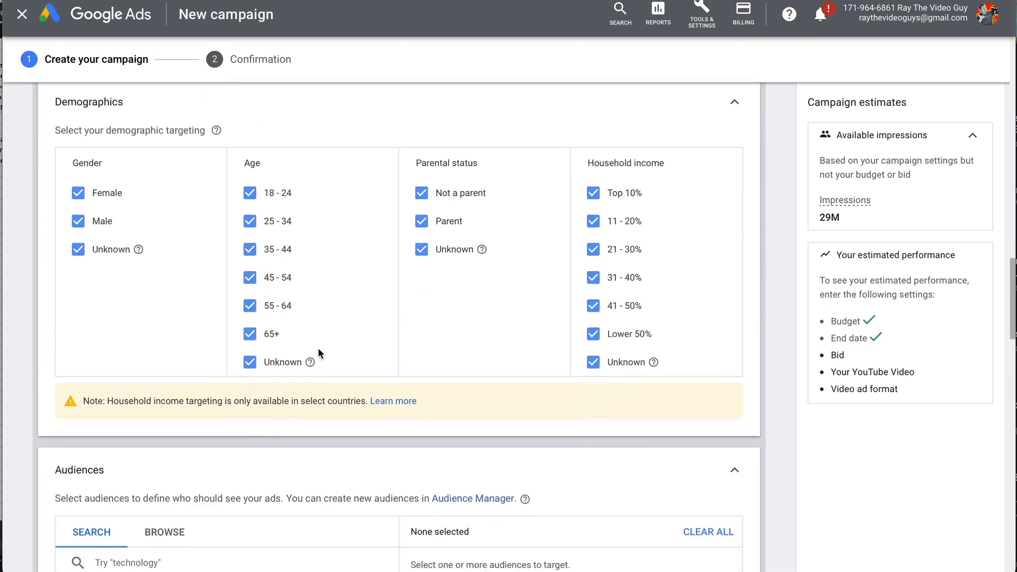
scroll(329, 354, down, 5)
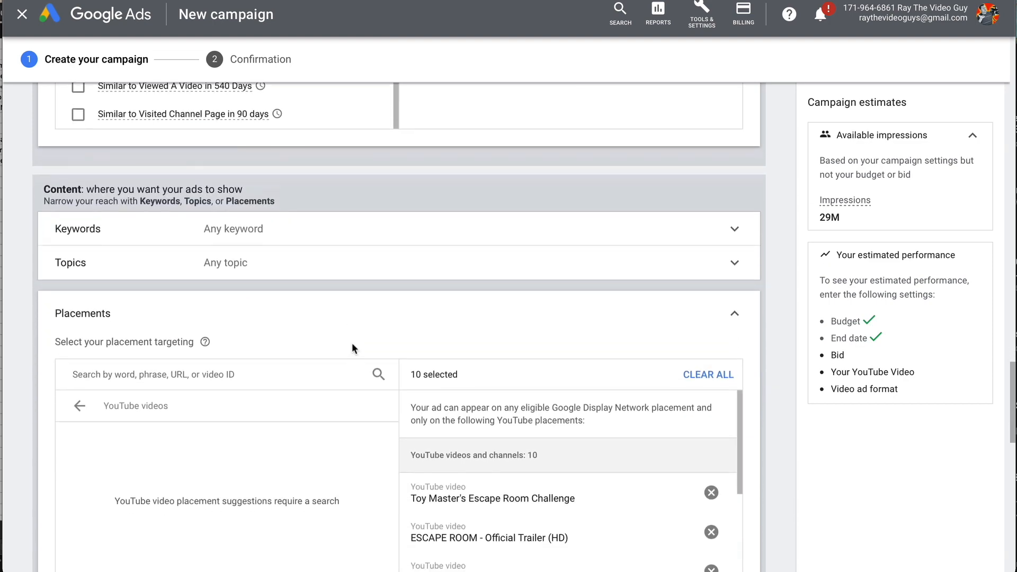
scroll(498, 388, down, 5)
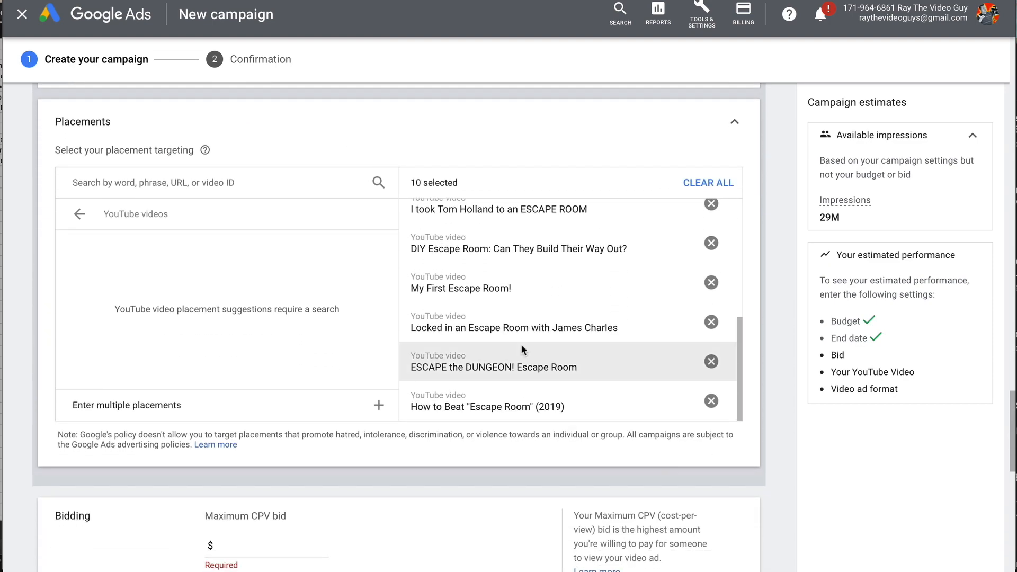
Set the ad group's maximum CPV bid to $1.00
scroll(511, 351, down, 4)
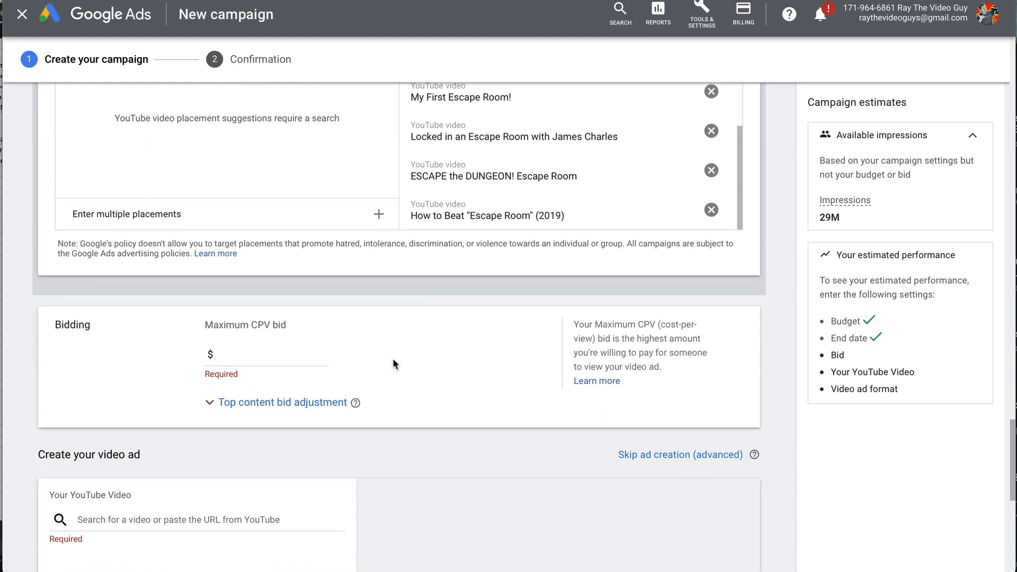
click(235, 351)
text(1.00)
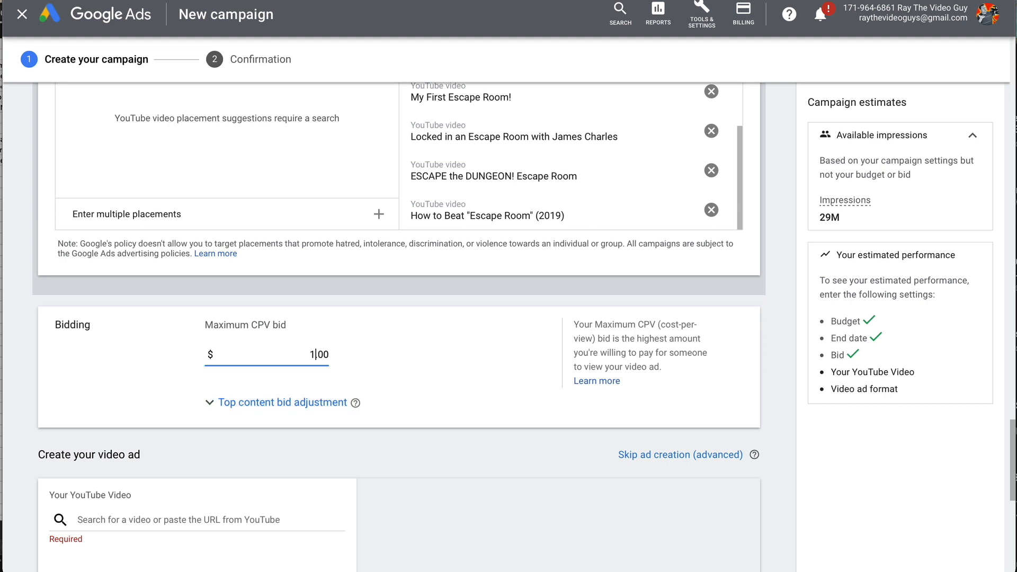
click(467, 470)
Look over the video ad creation section, including the YouTube video field, and the end of the campaign form
scroll(286, 427, down, 1)
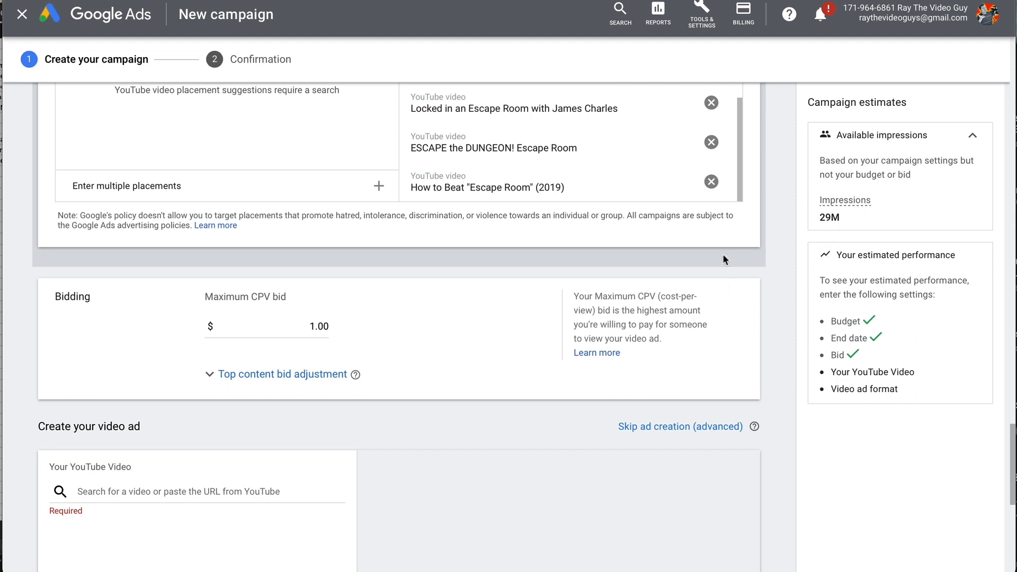
scroll(385, 341, down, 3)
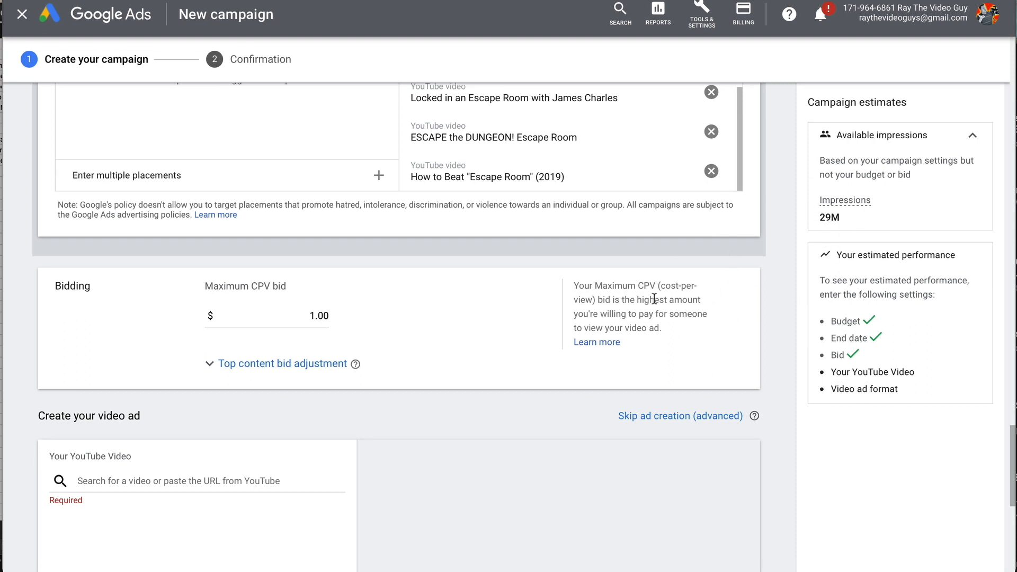
scroll(390, 339, down, 3)
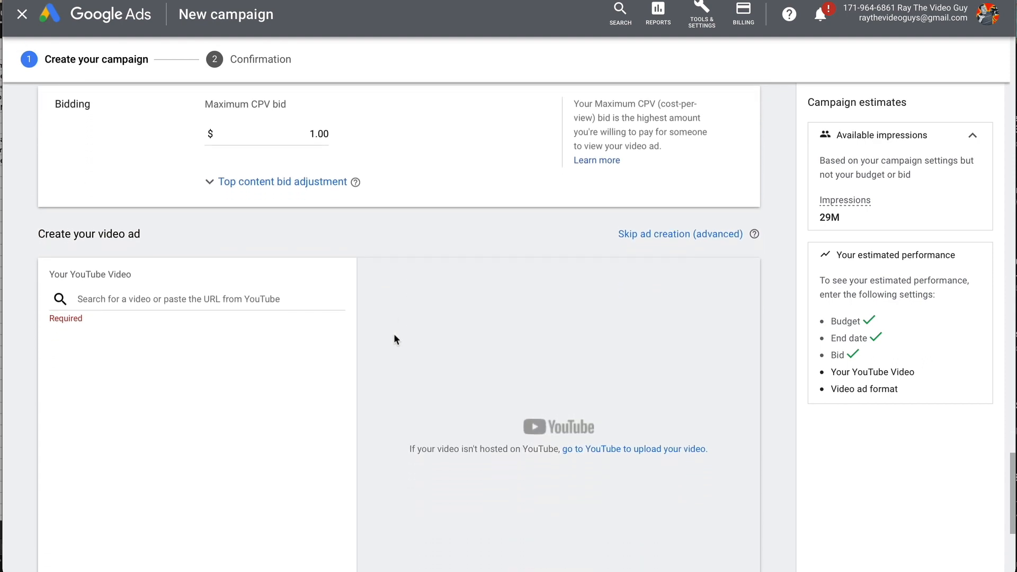
scroll(273, 347, down, 2)
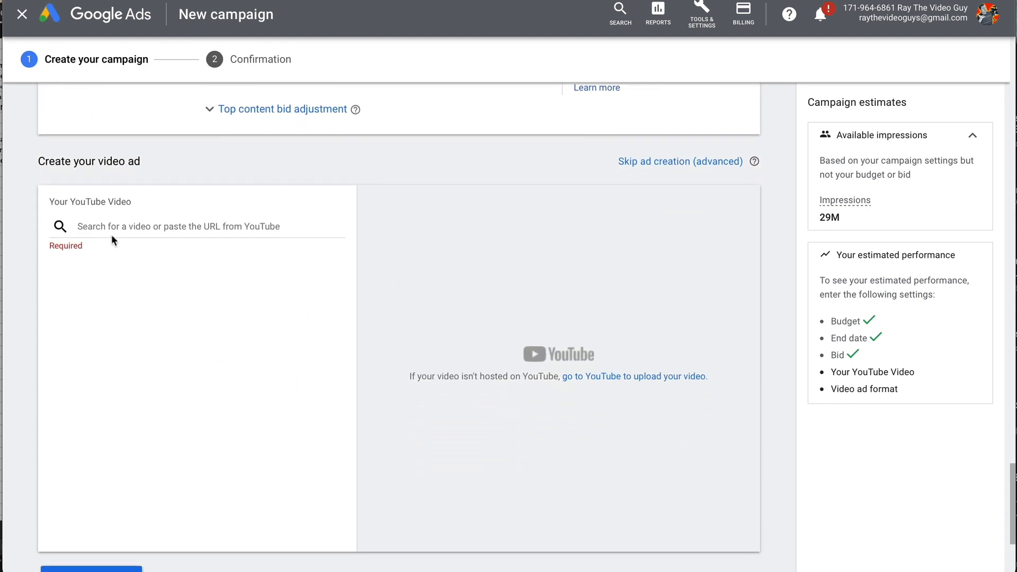
click(127, 225)
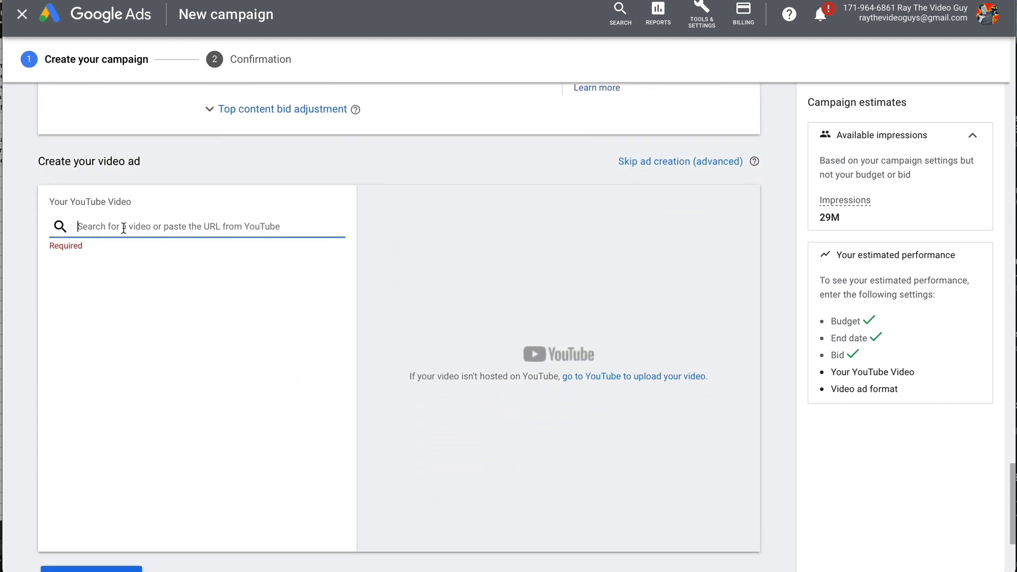
scroll(465, 402, down, 4)
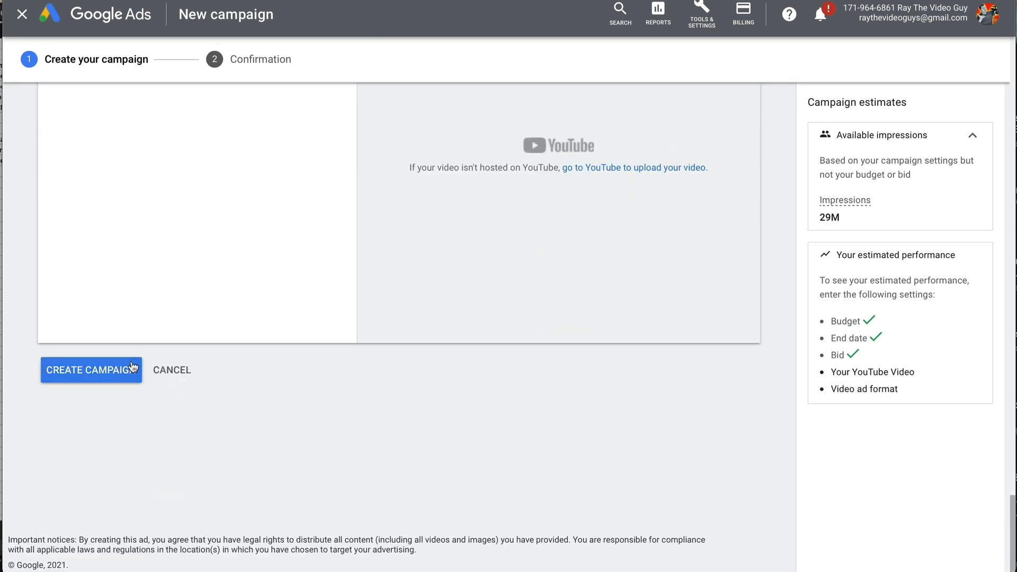
scroll(133, 366, up, 20)
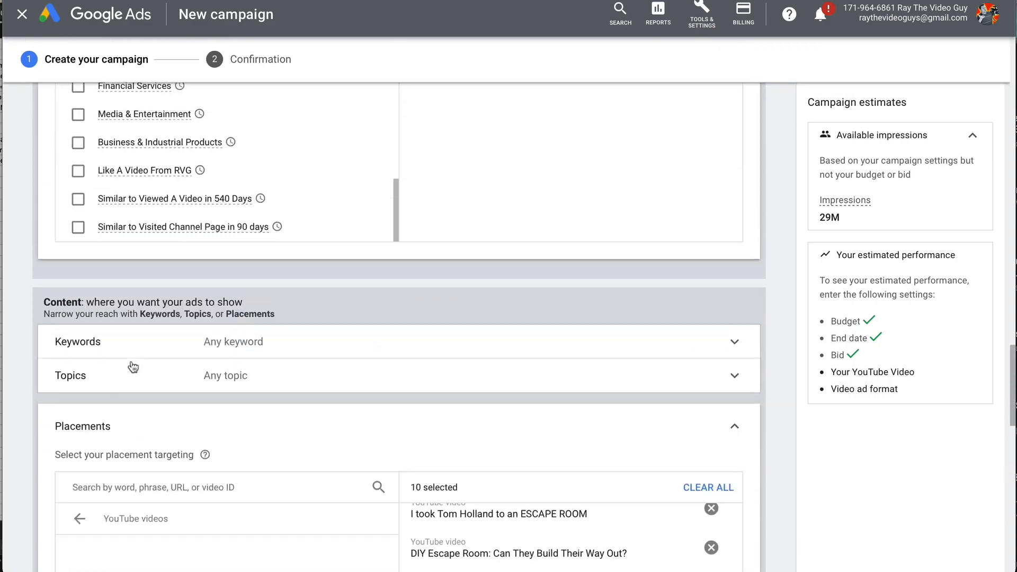
scroll(232, 242, up, 1)
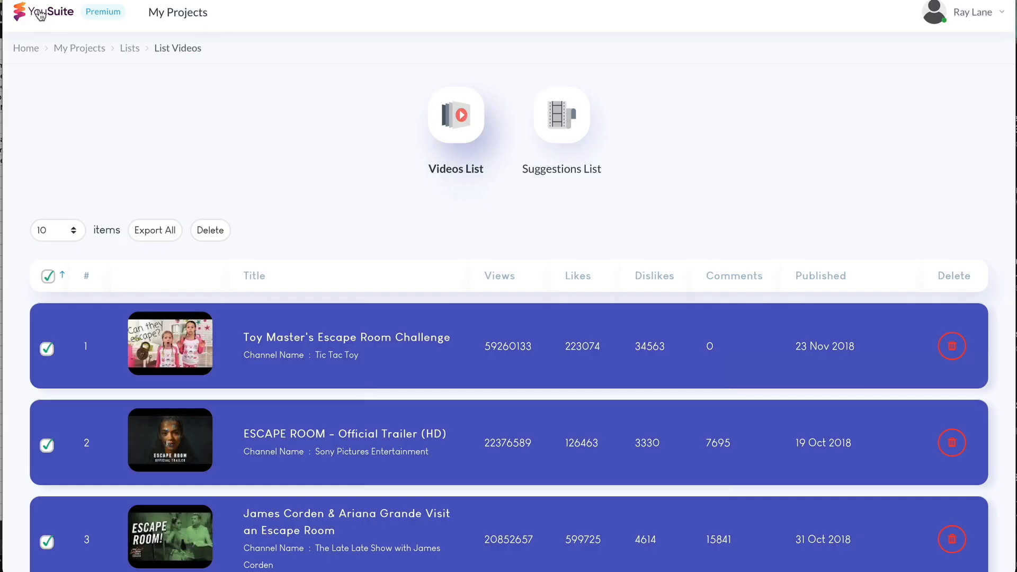
Switch to YouSuite and browse its dashboard and the YouTube Ads Masterclass training videos
click(58, 47)
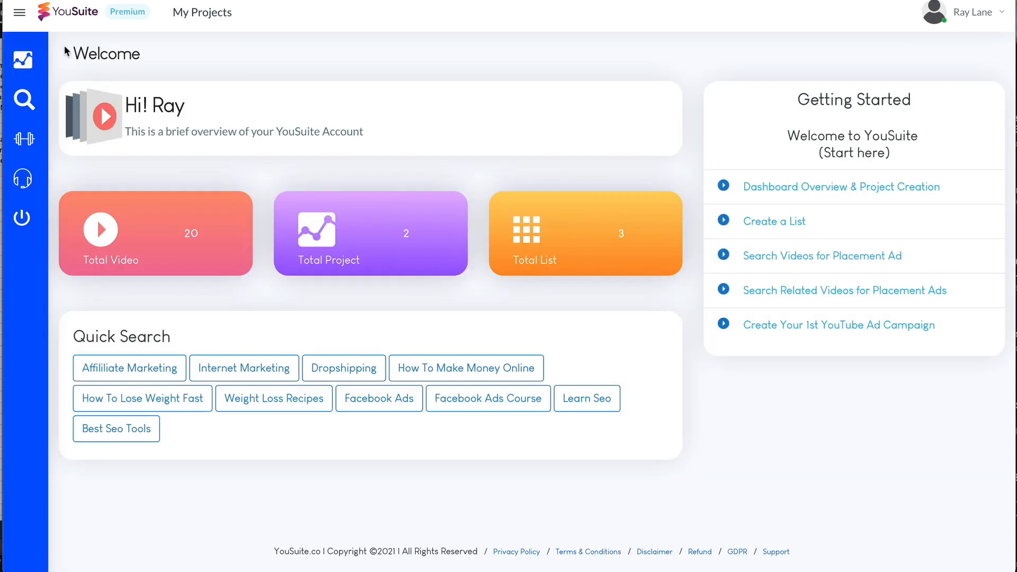
mouse_move(21, 192)
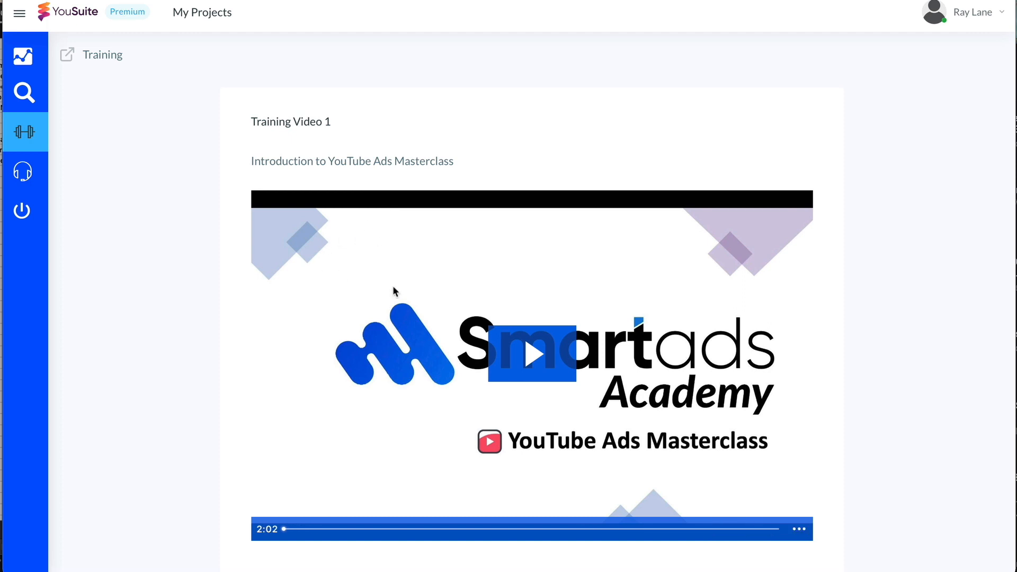
scroll(462, 326, down, 1)
scroll(462, 322, down, 8)
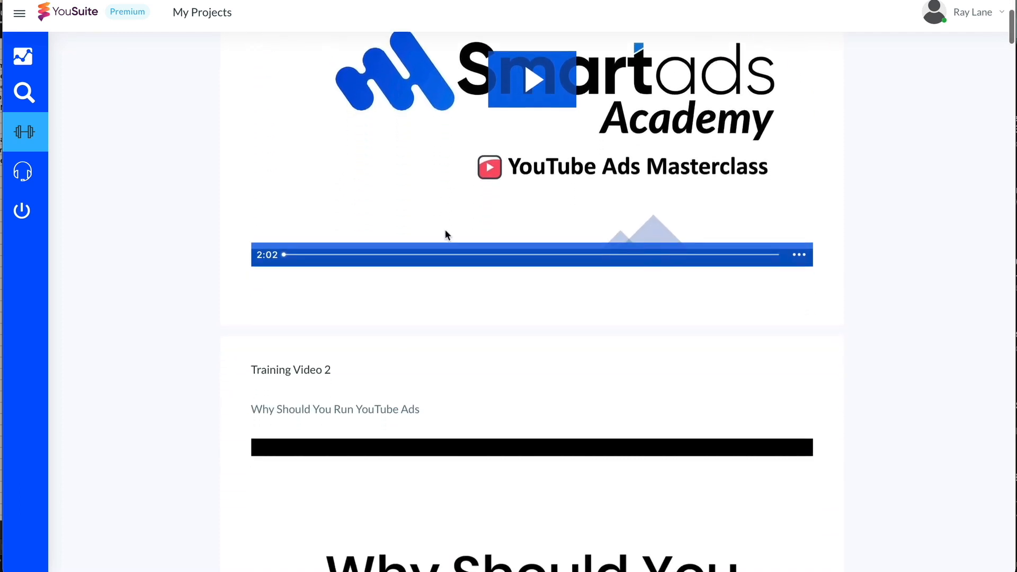
scroll(360, 337, down, 5)
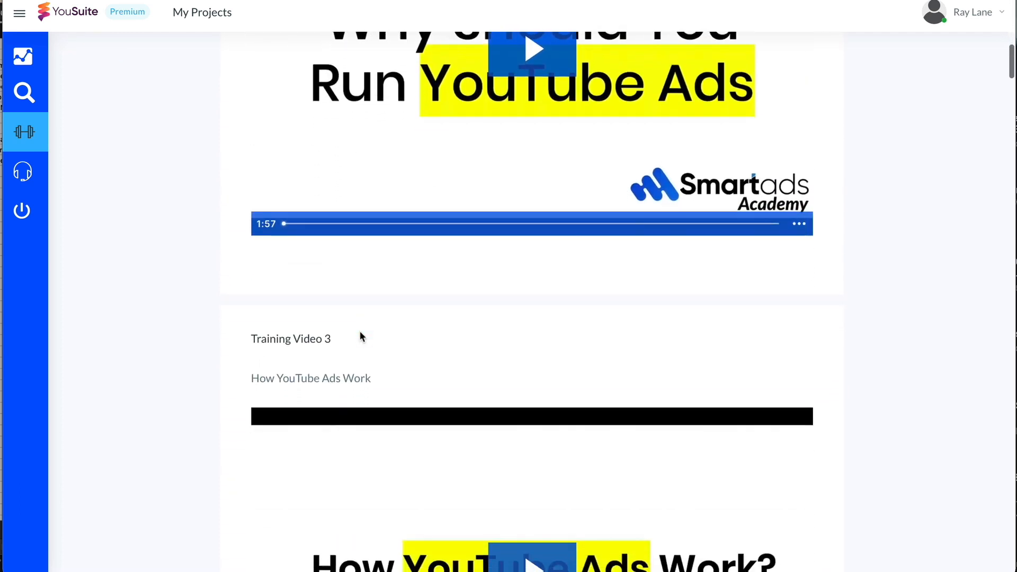
Look through YouTube Ads Masterclass training videos 3 to 10, from how YouTube ads work to curating videos using software
scroll(392, 297, down, 6)
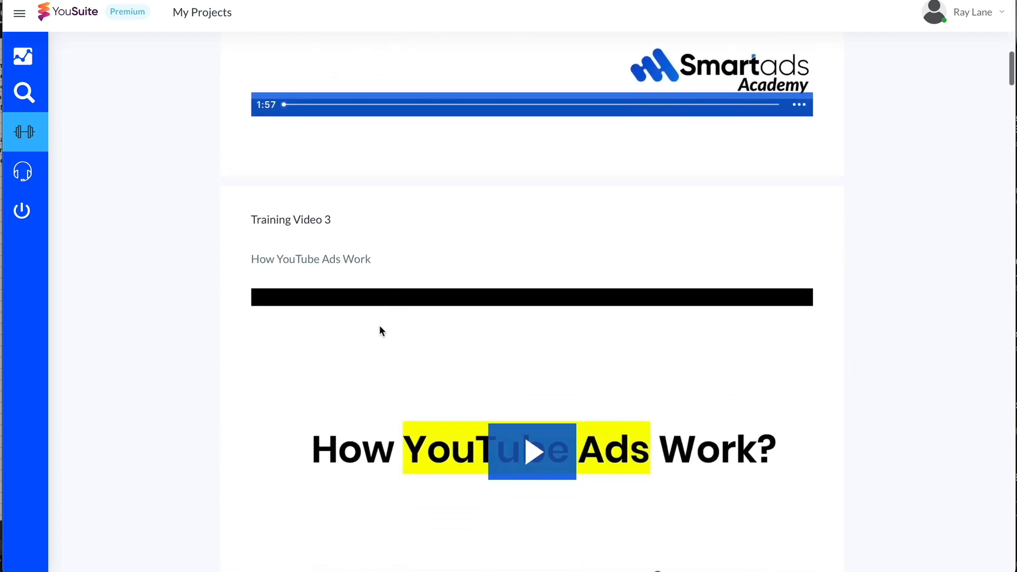
scroll(393, 313, down, 3)
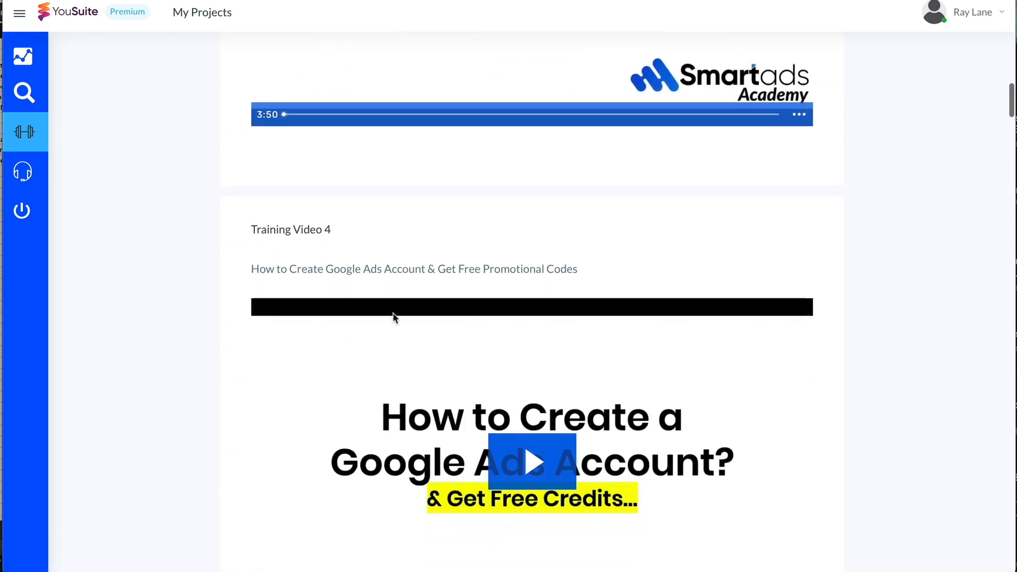
scroll(431, 306, down, 10)
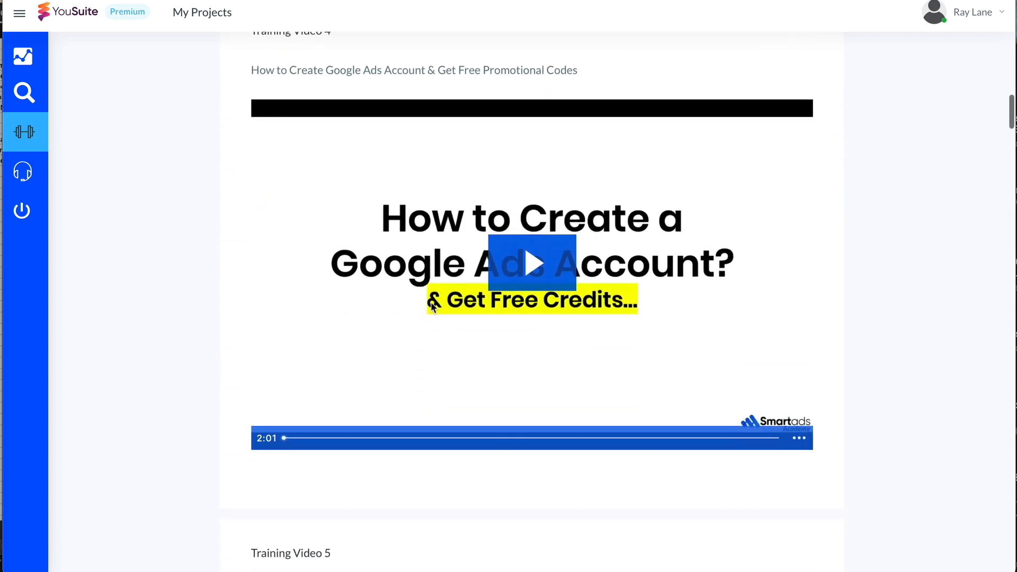
scroll(423, 310, down, 7)
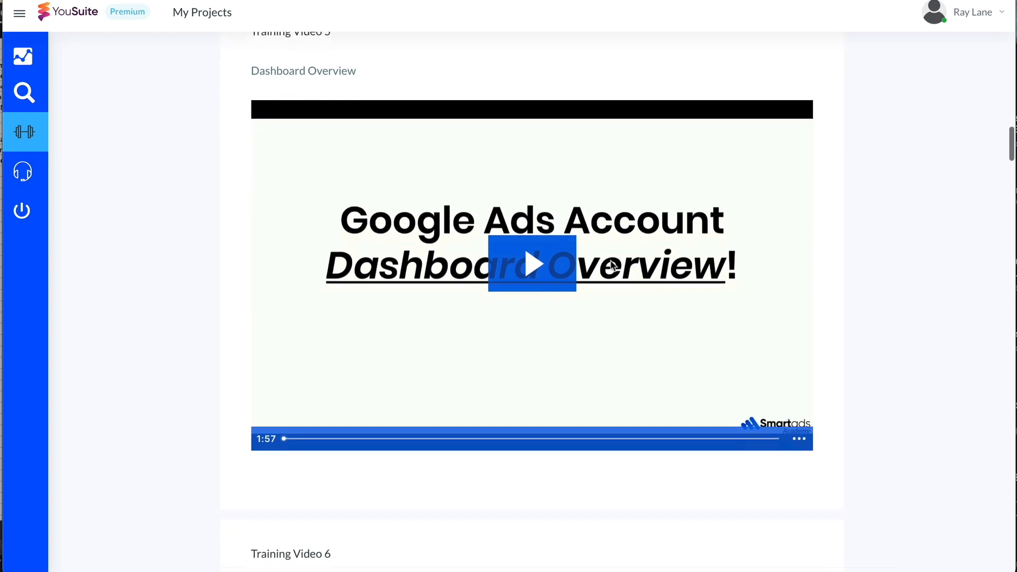
scroll(437, 349, down, 1)
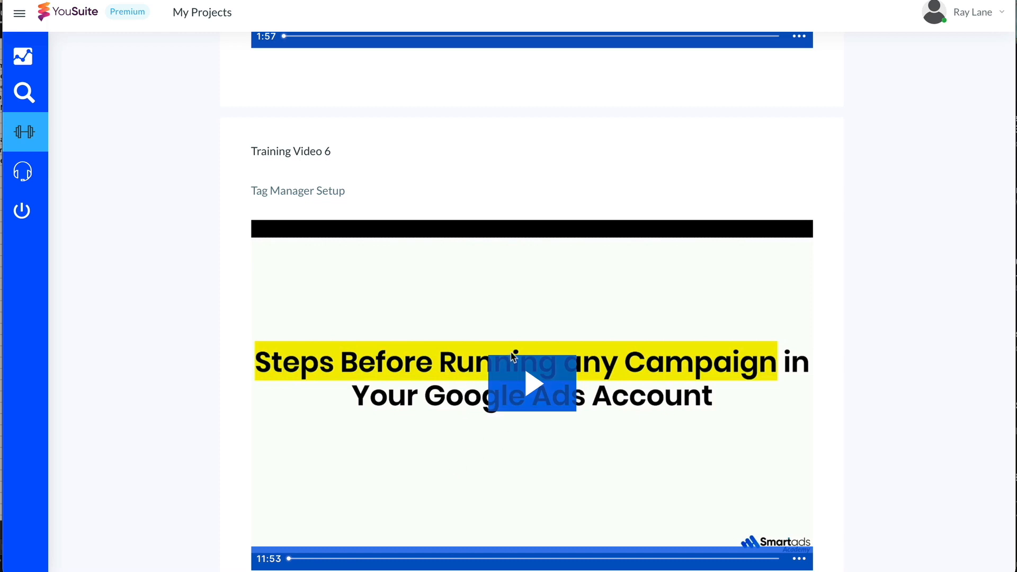
scroll(369, 289, down, 8)
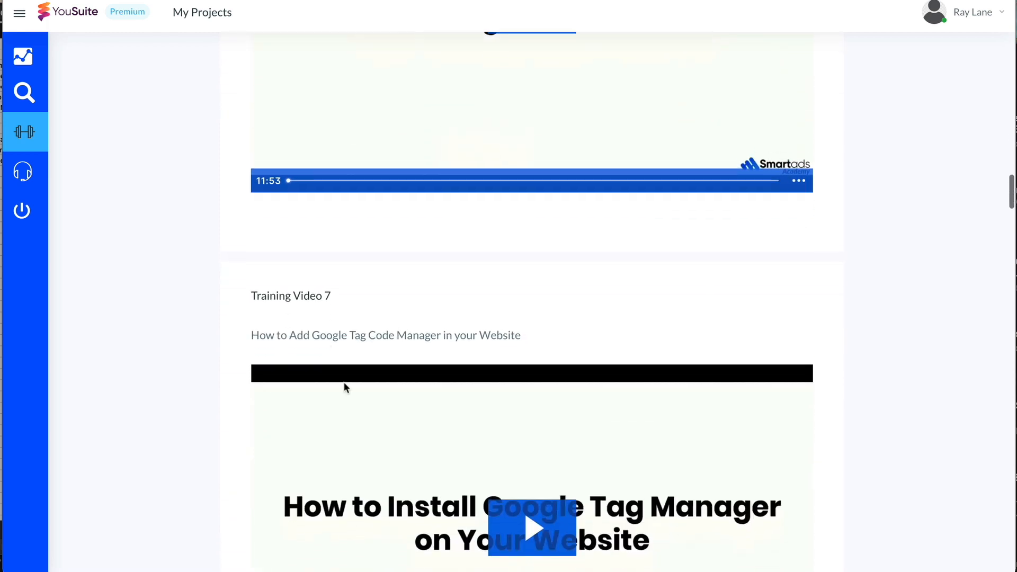
scroll(362, 339, down, 1)
scroll(401, 307, down, 10)
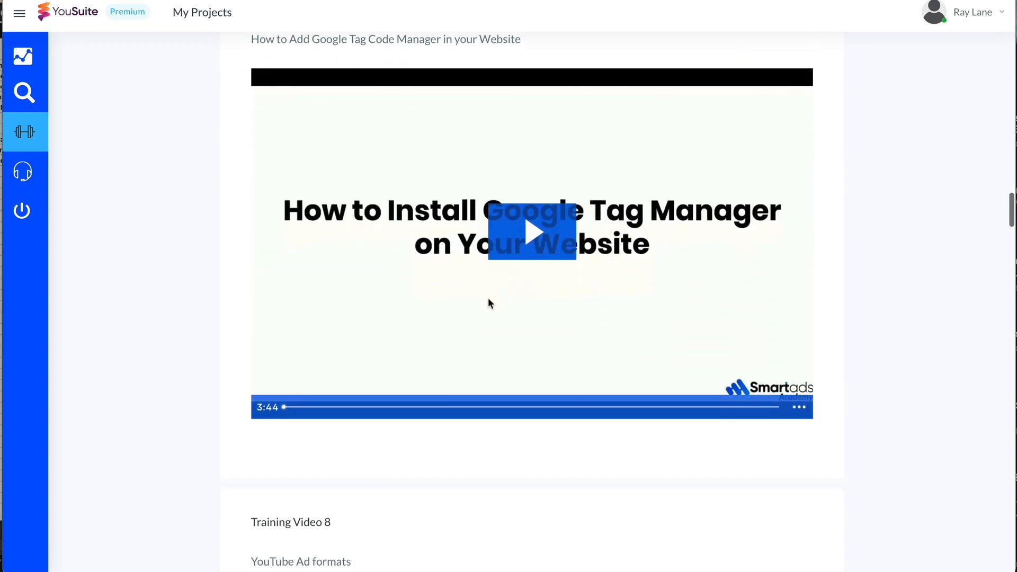
scroll(437, 362, down, 10)
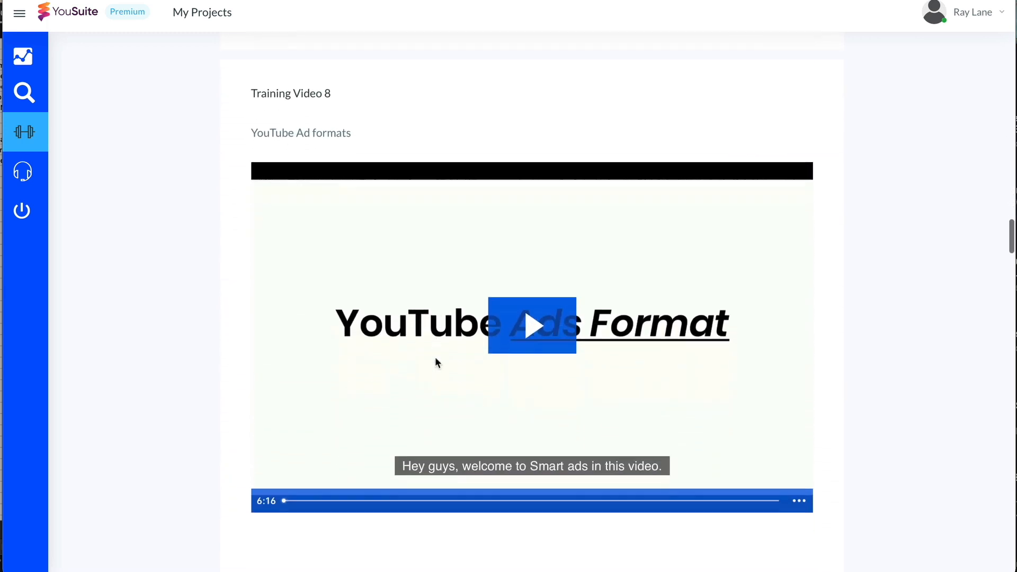
scroll(366, 367, down, 2)
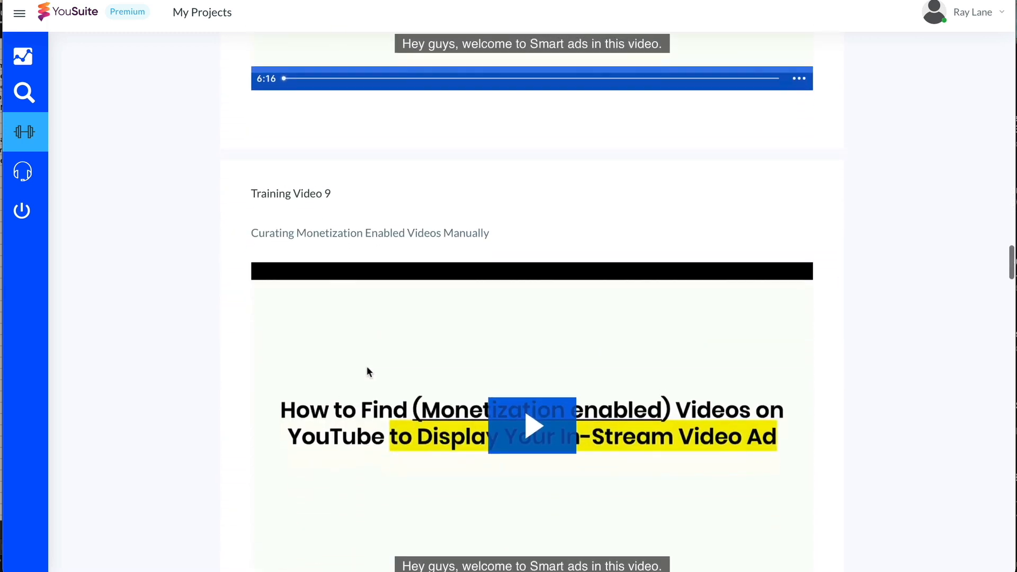
scroll(477, 304, down, 5)
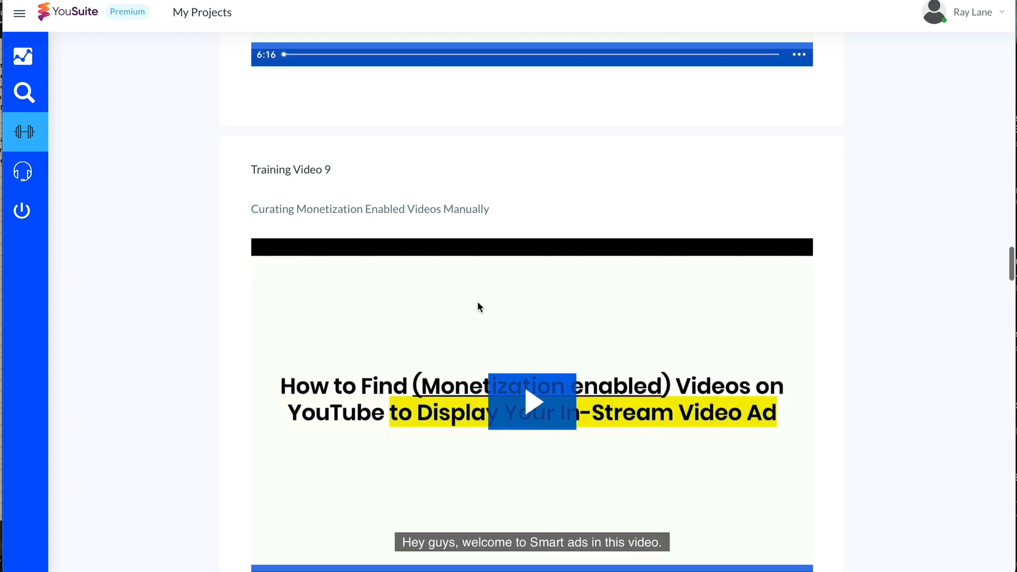
scroll(476, 314, down, 7)
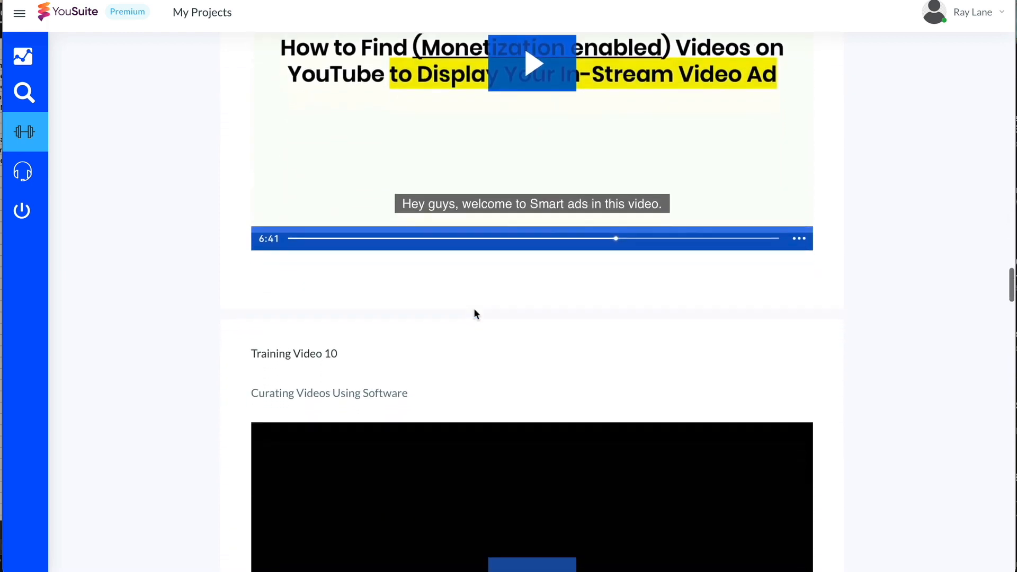
scroll(538, 263, down, 1)
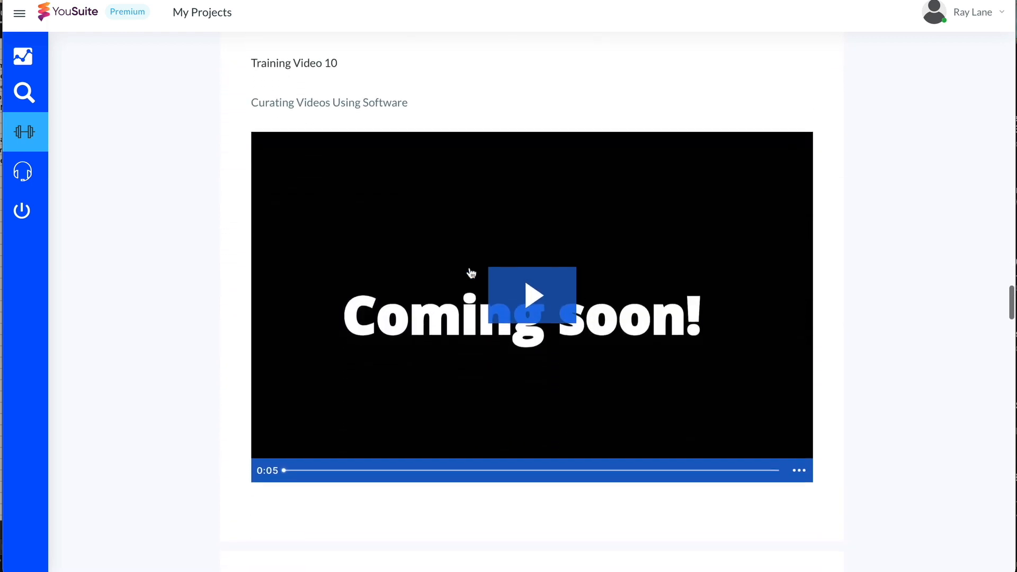
Look through training videos 11 to 18, covering video ad script framing, the first placement campaign and the special bonus trainings
scroll(554, 291, down, 6)
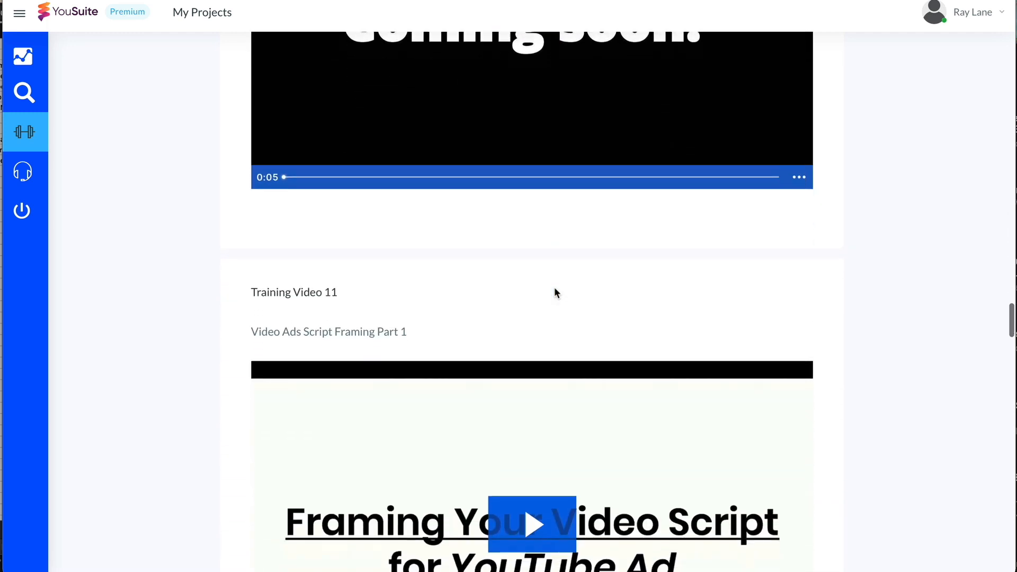
scroll(555, 288, down, 4)
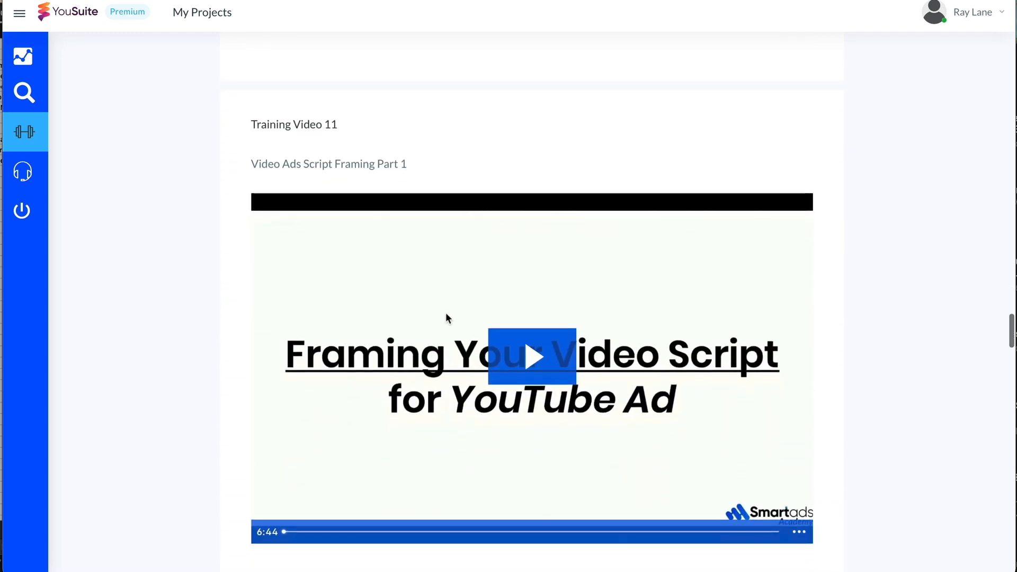
scroll(411, 252, down, 4)
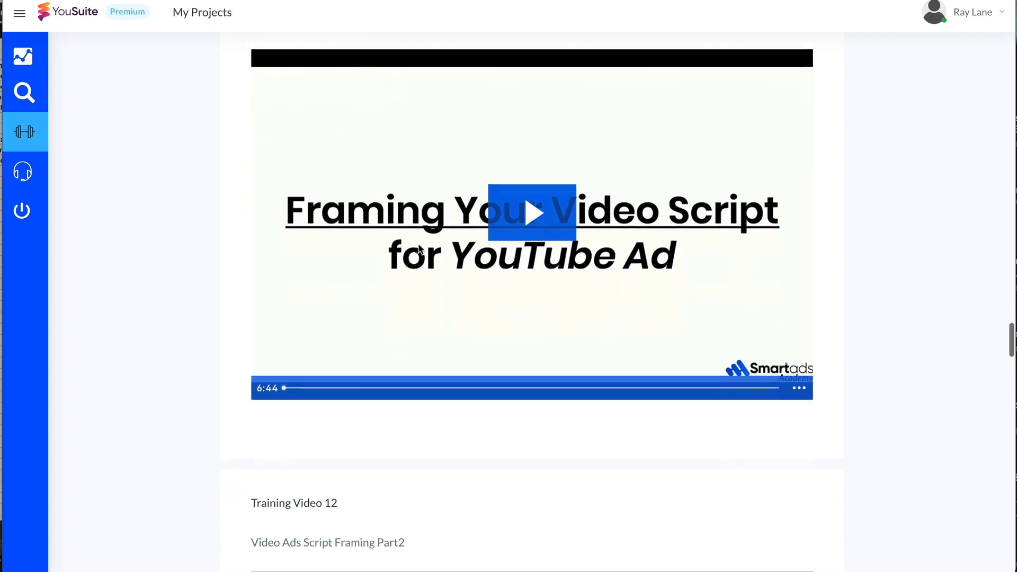
scroll(414, 255, down, 4)
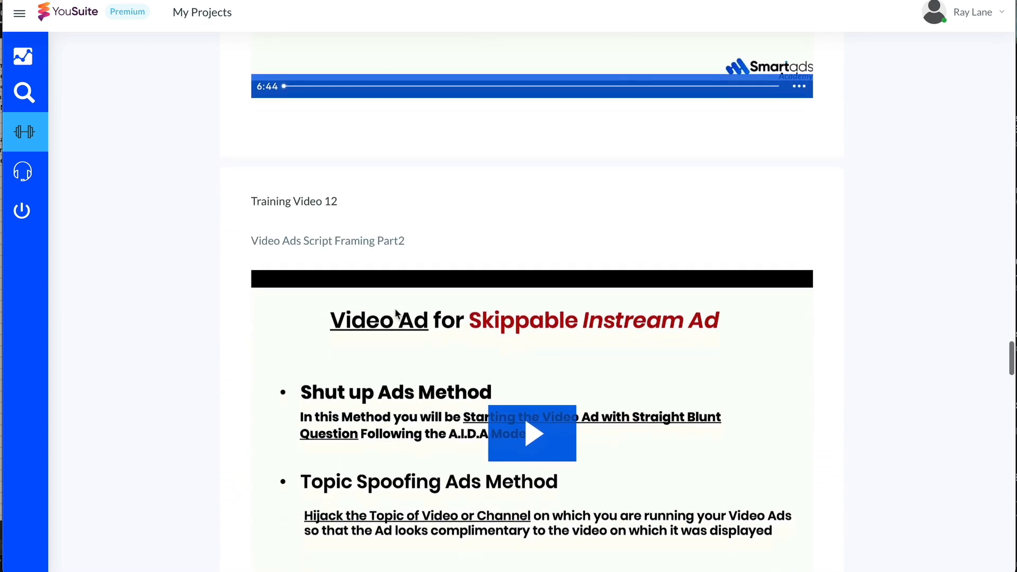
scroll(398, 259, down, 10)
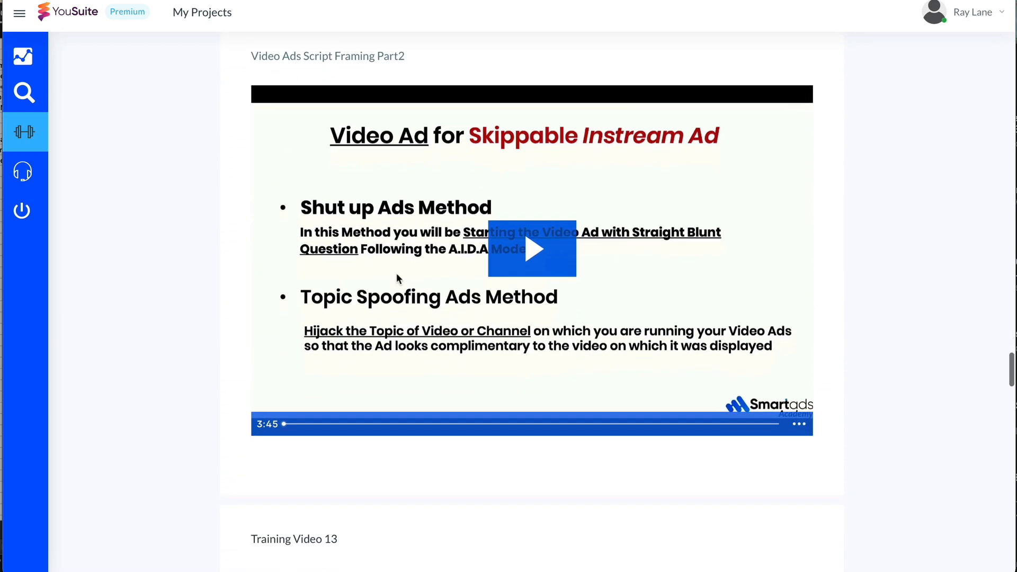
scroll(381, 330, down, 10)
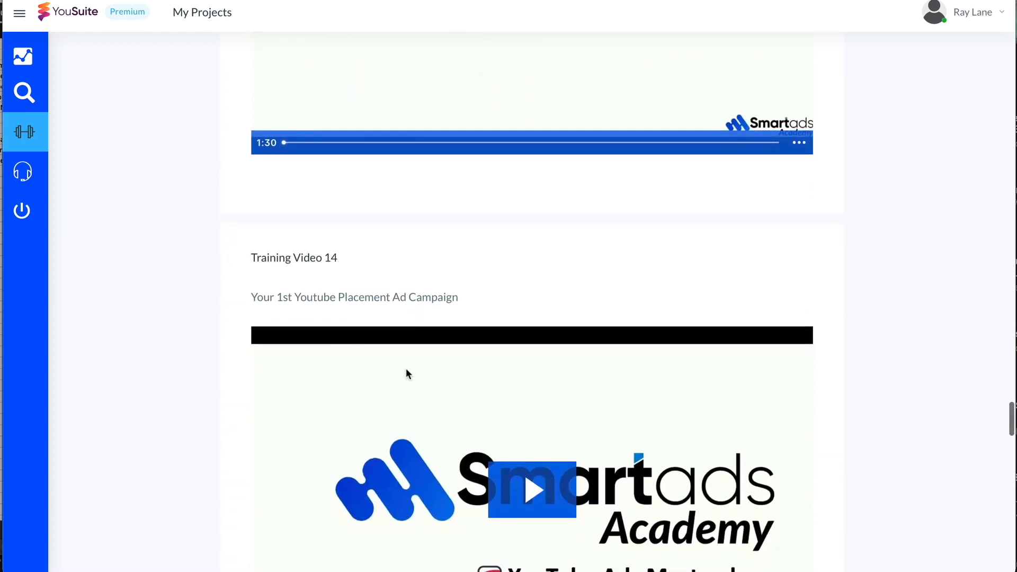
scroll(446, 361, down, 3)
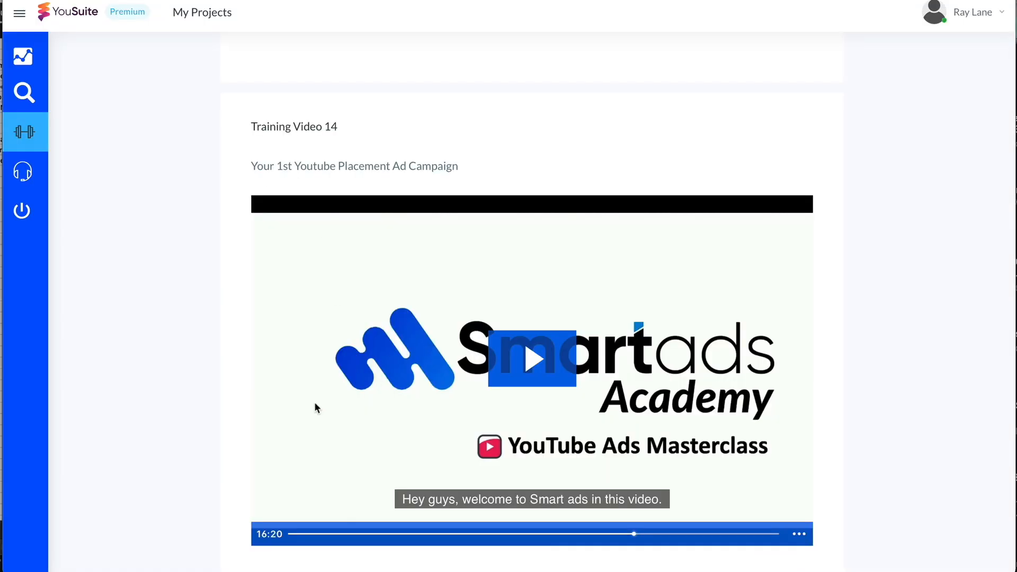
scroll(316, 408, down, 7)
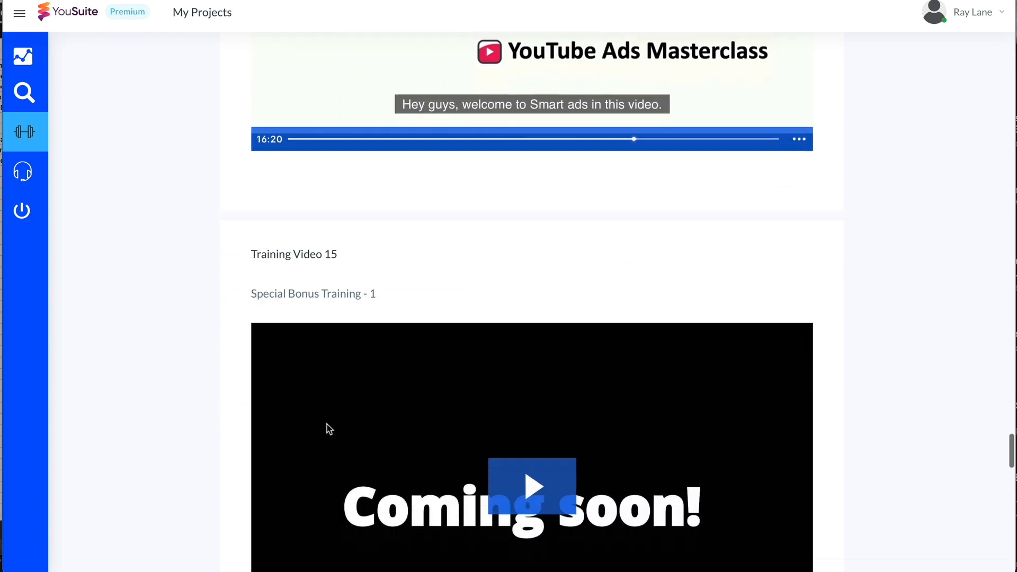
scroll(329, 429, down, 7)
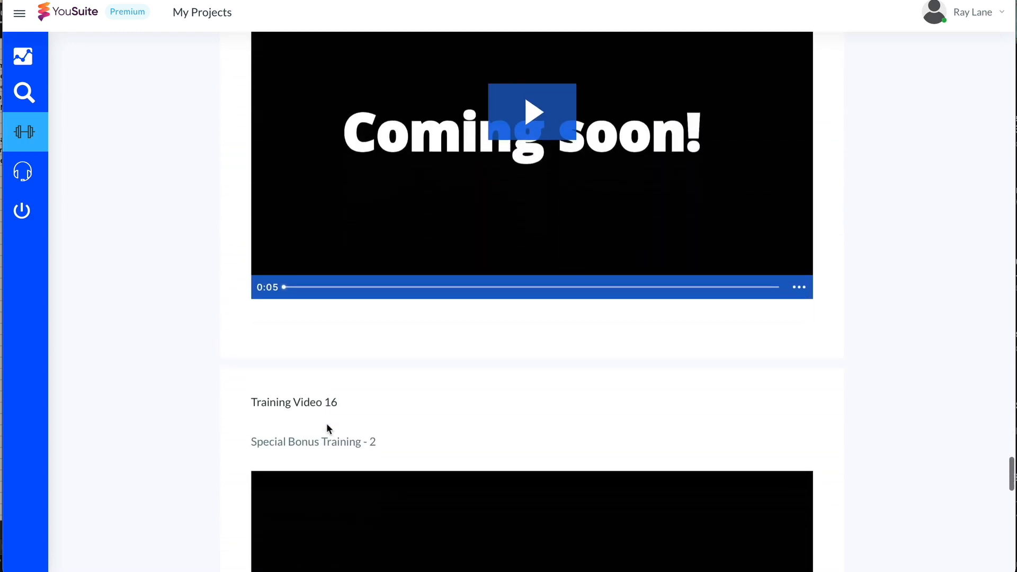
scroll(327, 428, down, 20)
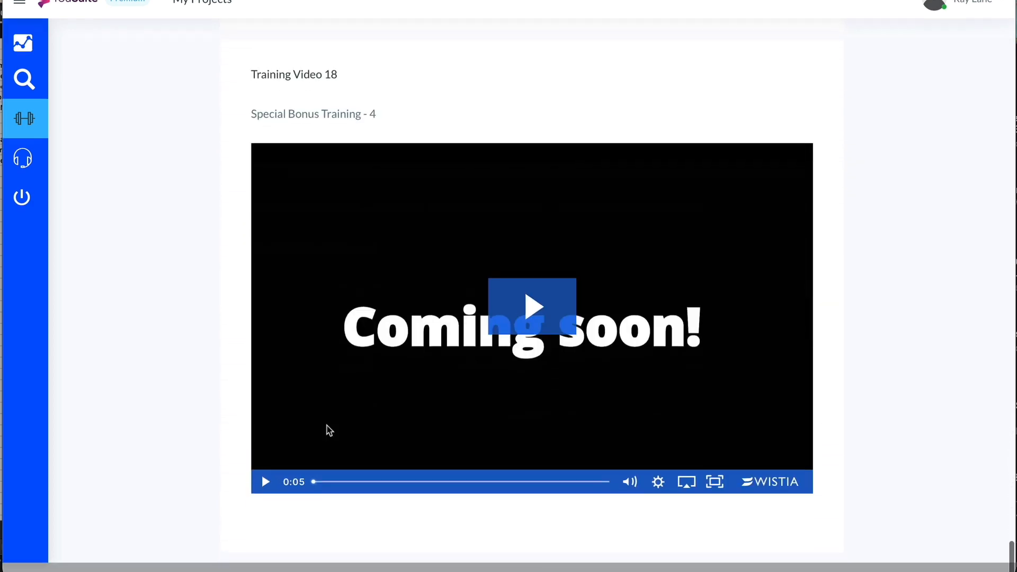
Return to the masterclass introduction video, and look over the YouSuite dashboard and its navigation options
scroll(329, 430, up, 20)
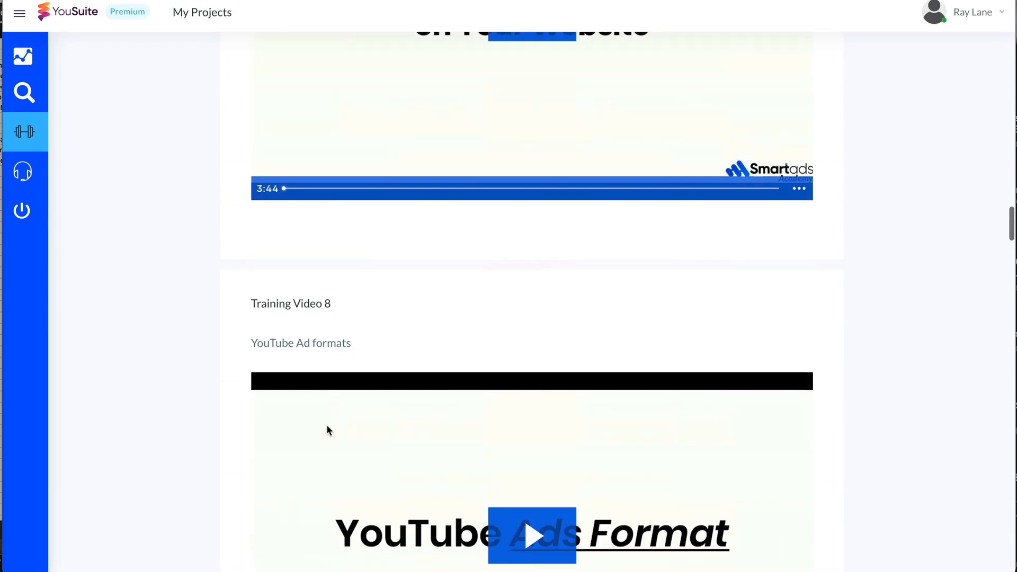
scroll(326, 425, up, 20)
scroll(384, 354, down, 2)
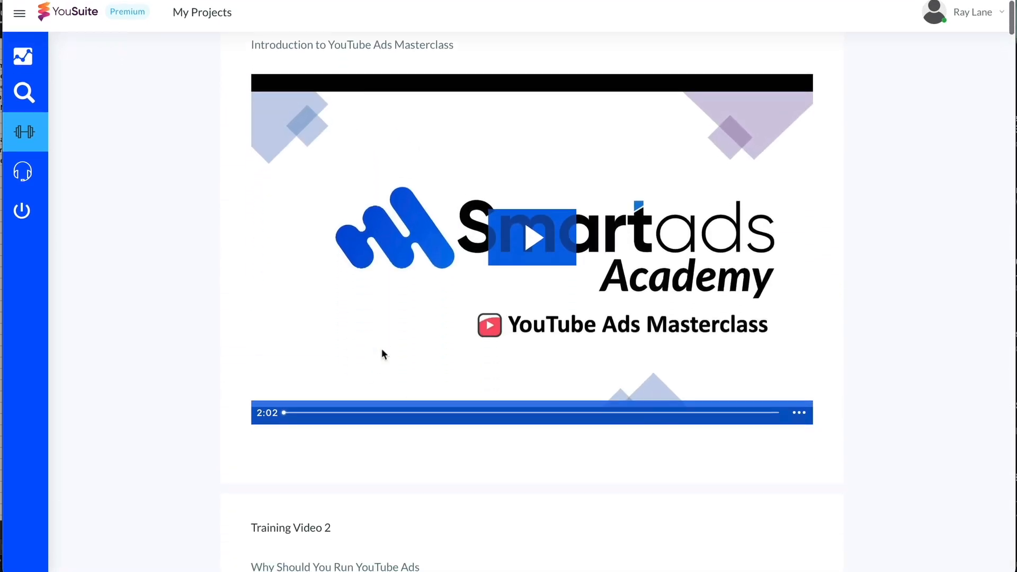
scroll(383, 354, down, 2)
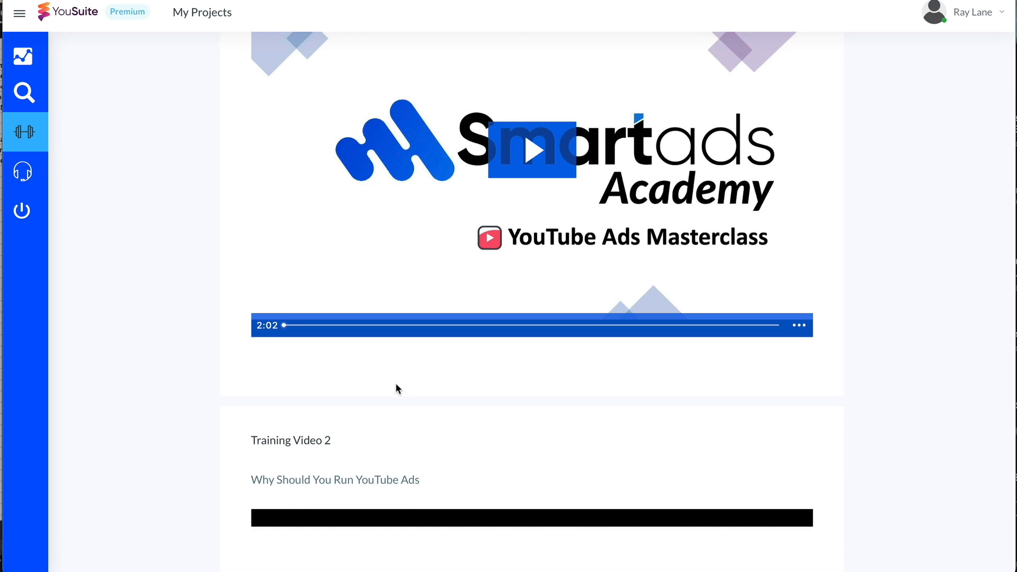
scroll(394, 384, down, 1)
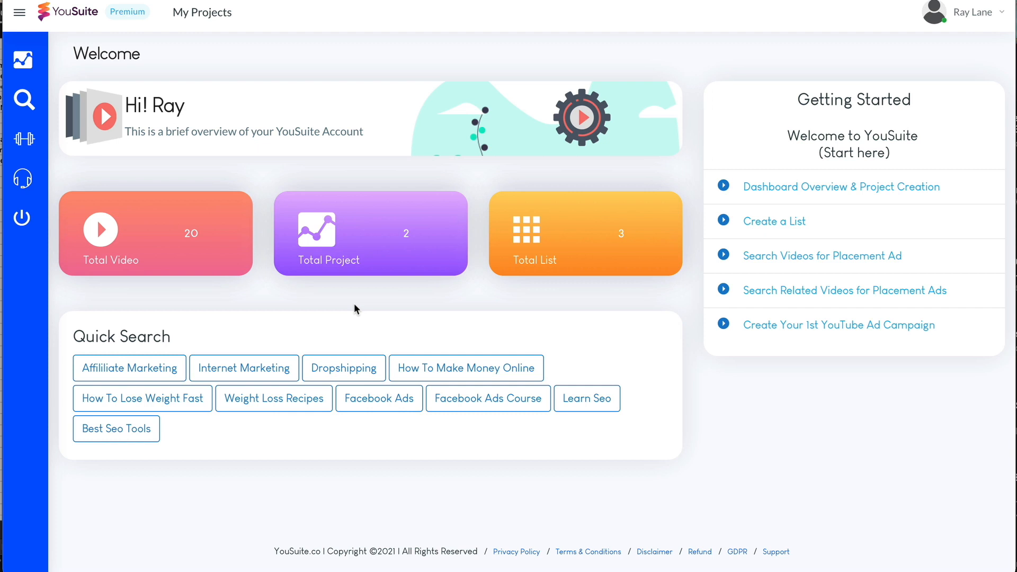
mouse_move(23, 179)
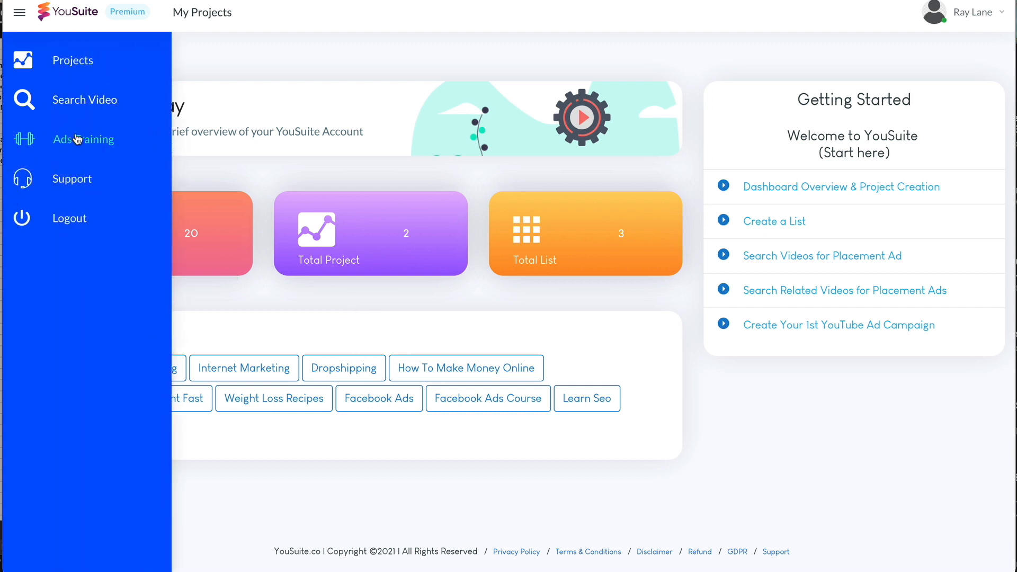